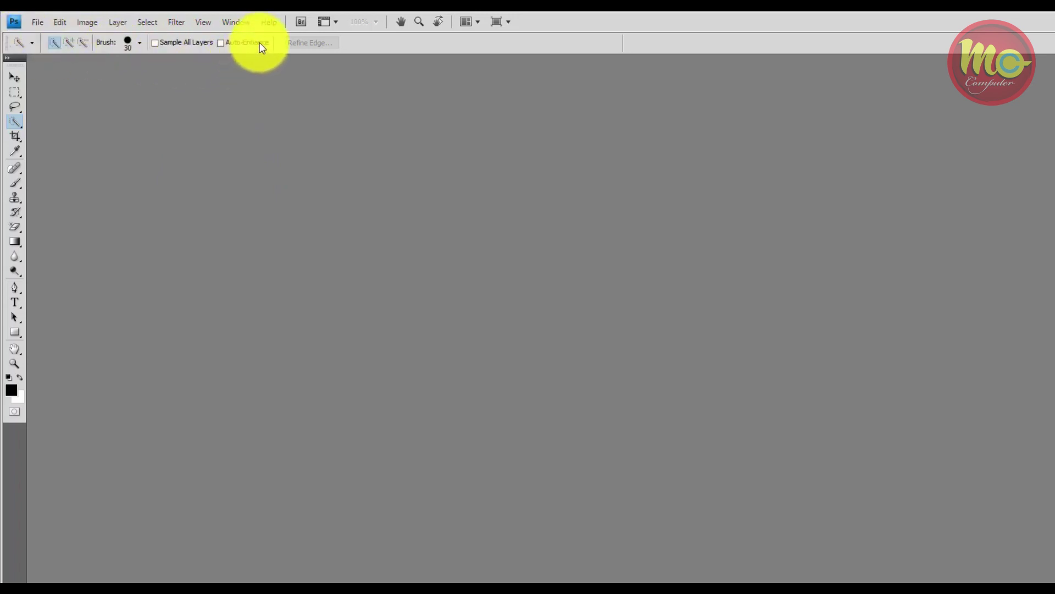
- Look through the options of the Move, Marquee, Lasso, Quick Selection, Crop and Eyedropper tools
{"action": "left_click", "coordinate": [15, 77]}
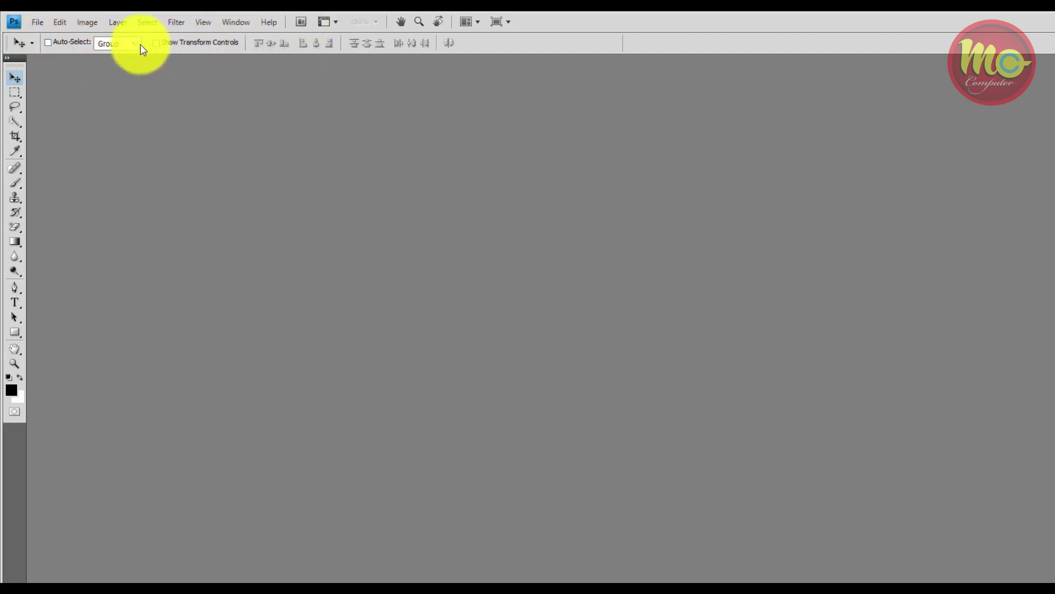
{"action": "left_click", "coordinate": [12, 94]}
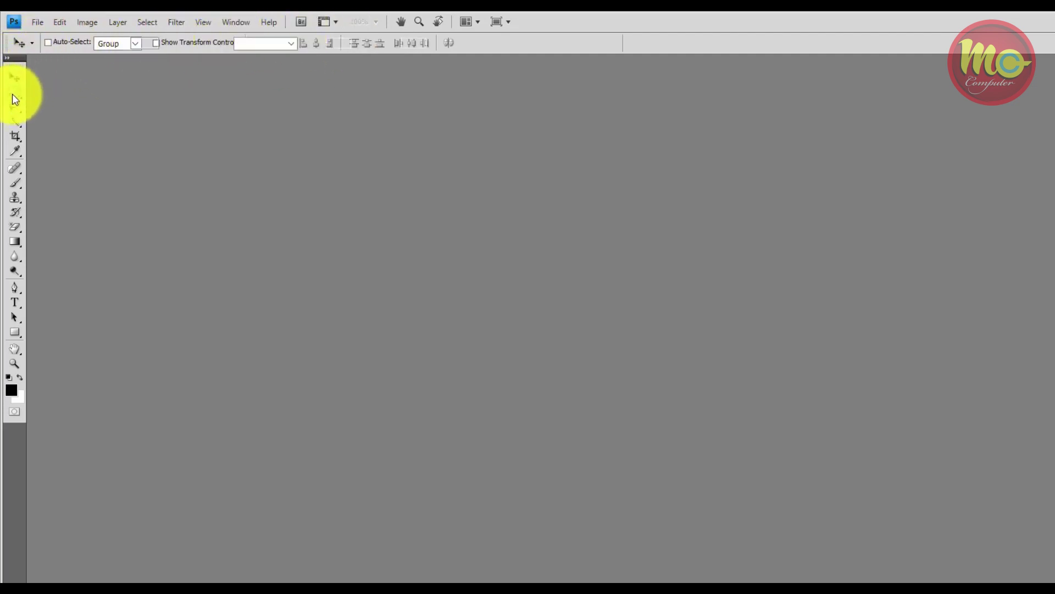
{"action": "left_click", "coordinate": [15, 108]}
{"action": "left_click", "coordinate": [15, 122]}
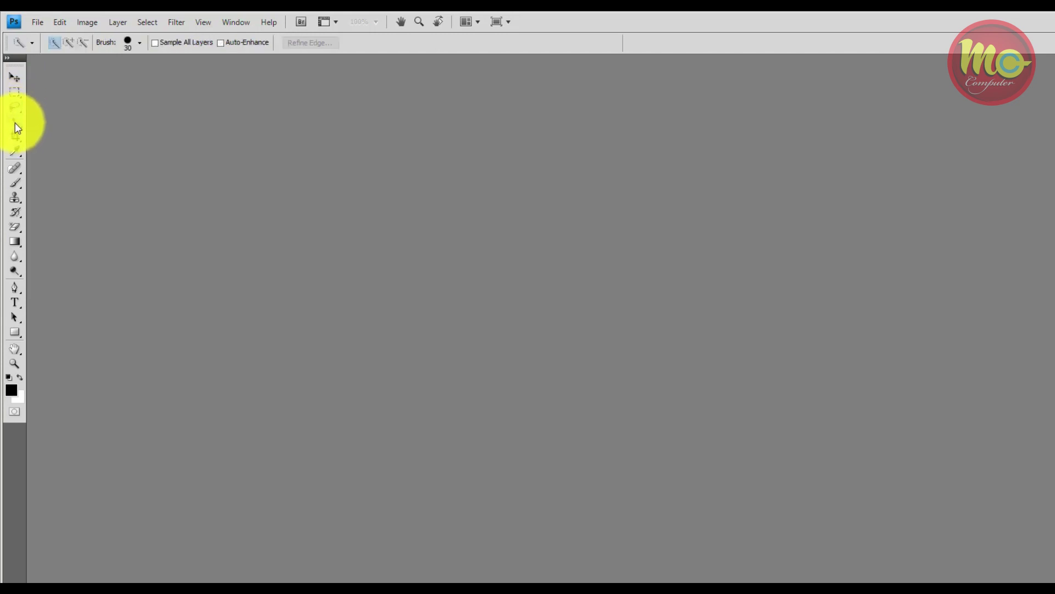
{"action": "left_click", "coordinate": [15, 139]}
{"action": "left_click", "coordinate": [15, 151]}
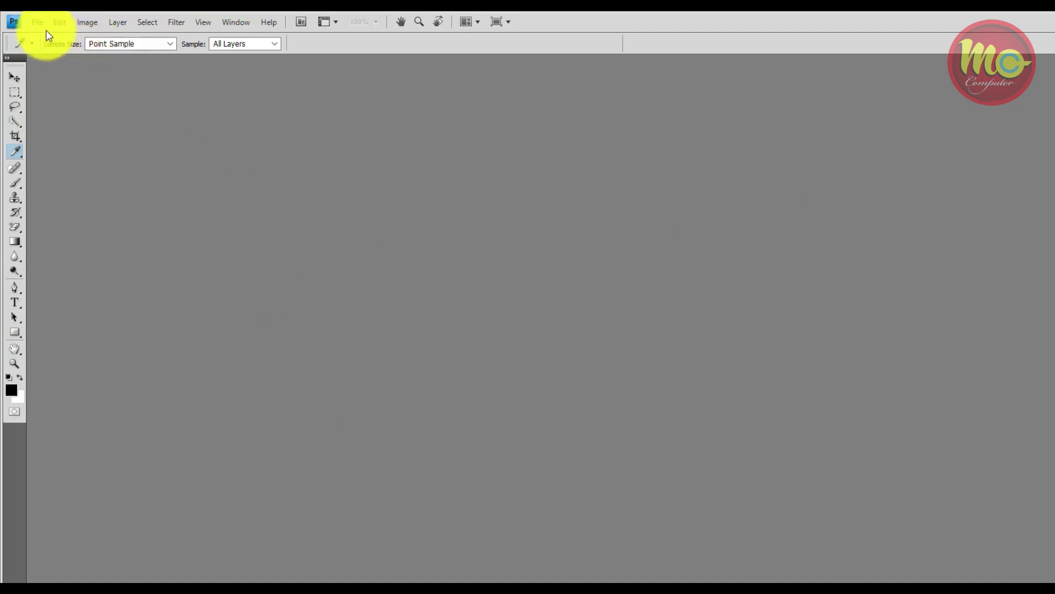
- Start a new document and name it "Percobaan 1"
{"action": "left_click", "coordinate": [39, 21]}
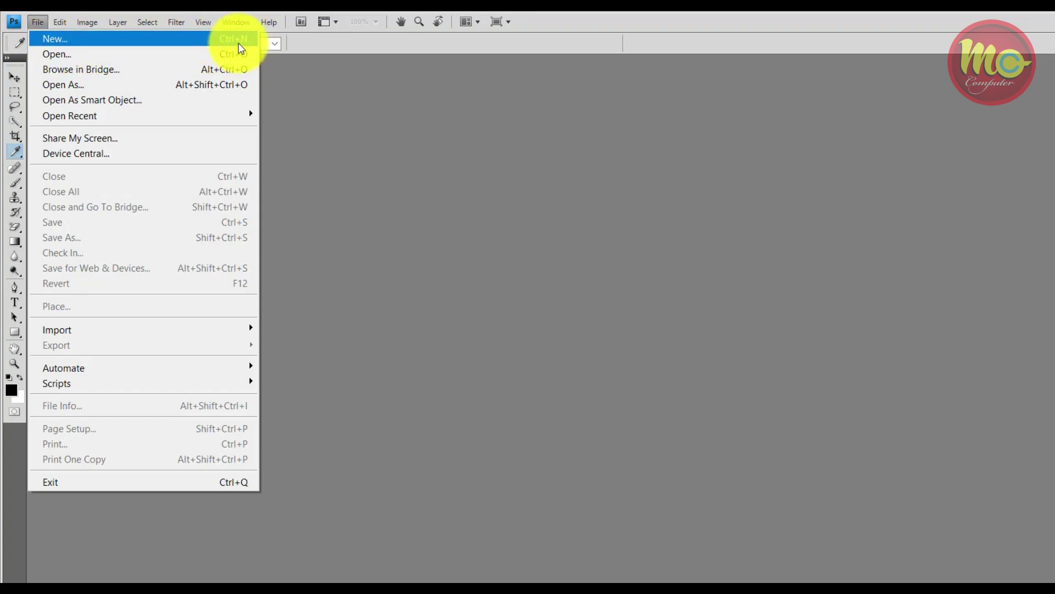
{"action": "left_click", "coordinate": [152, 34]}
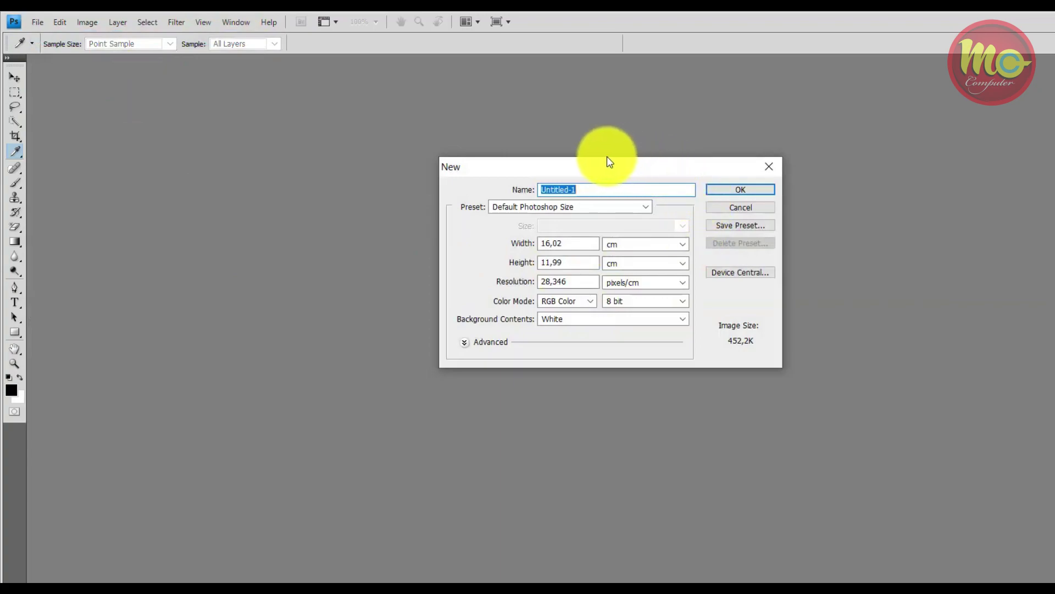
{"action": "left_click_drag", "start_coordinate": [594, 164], "coordinate": [545, 211]}
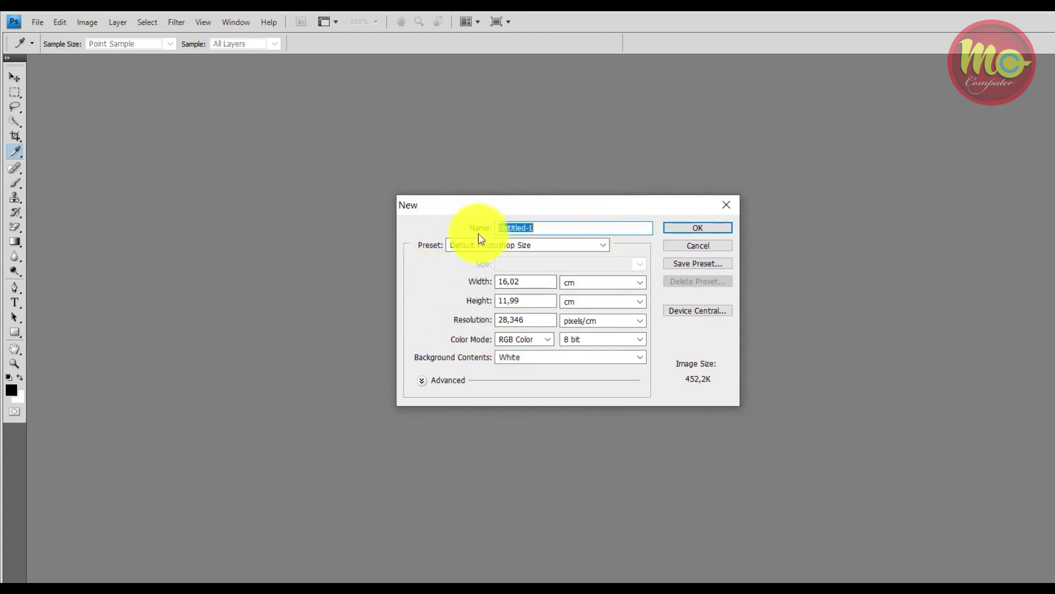
{"action": "left_click", "coordinate": [538, 228]}
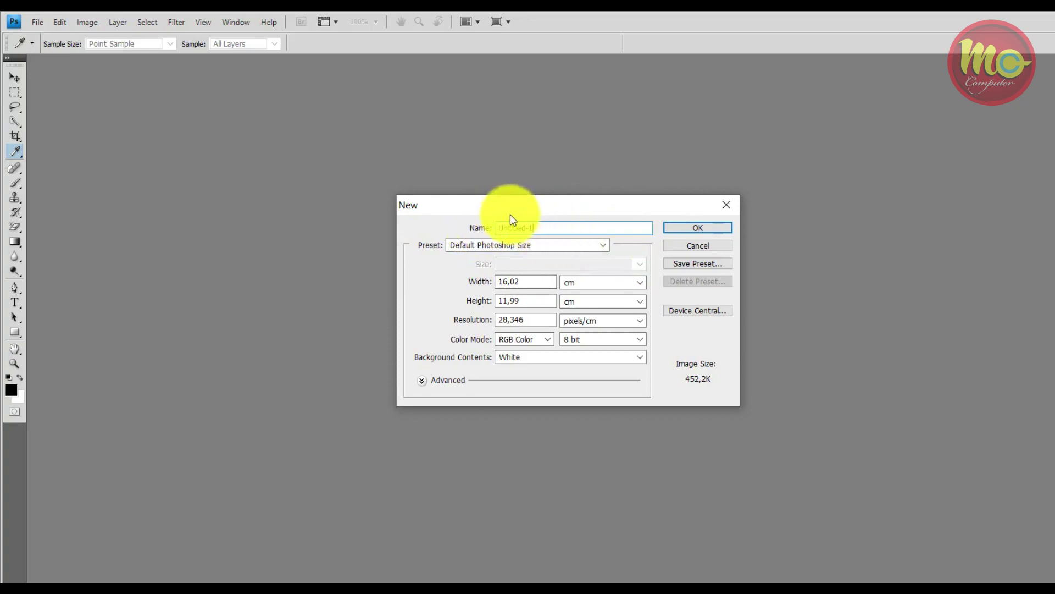
{"action": "left_click_drag", "start_coordinate": [544, 231], "coordinate": [497, 228]}
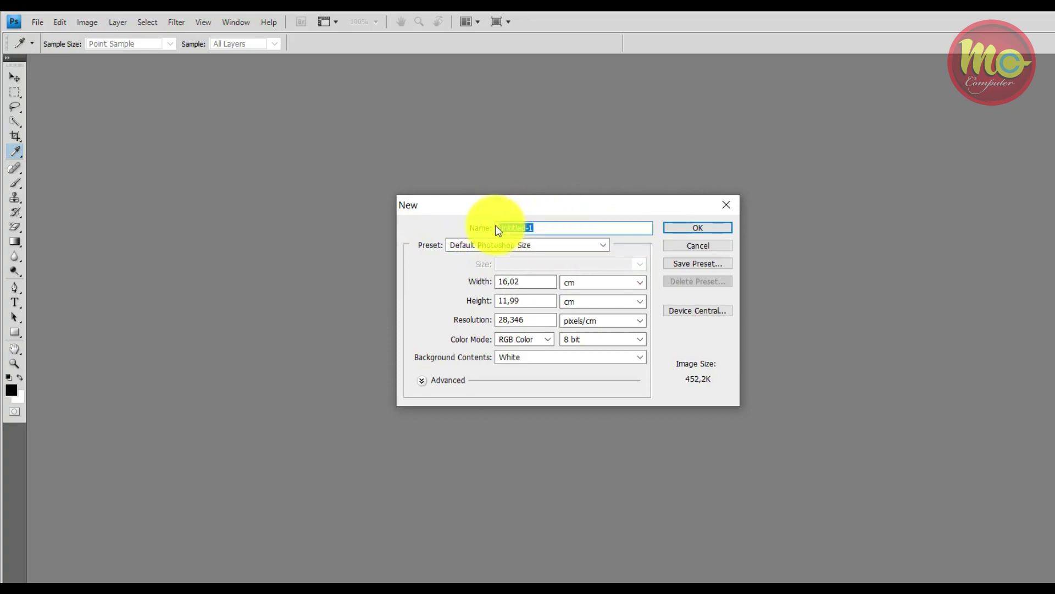
{"action": "type", "text": "BERCOBA"}
{"action": "key", "text": "BackSpace"}
{"action": "key", "text": "BackSpace"}
{"action": "key", "text": "BackSpace"}
{"action": "key", "text": "BackSpace"}
{"action": "key", "text": "BackSpace"}
{"action": "type", "text": "rcobaan 1"}
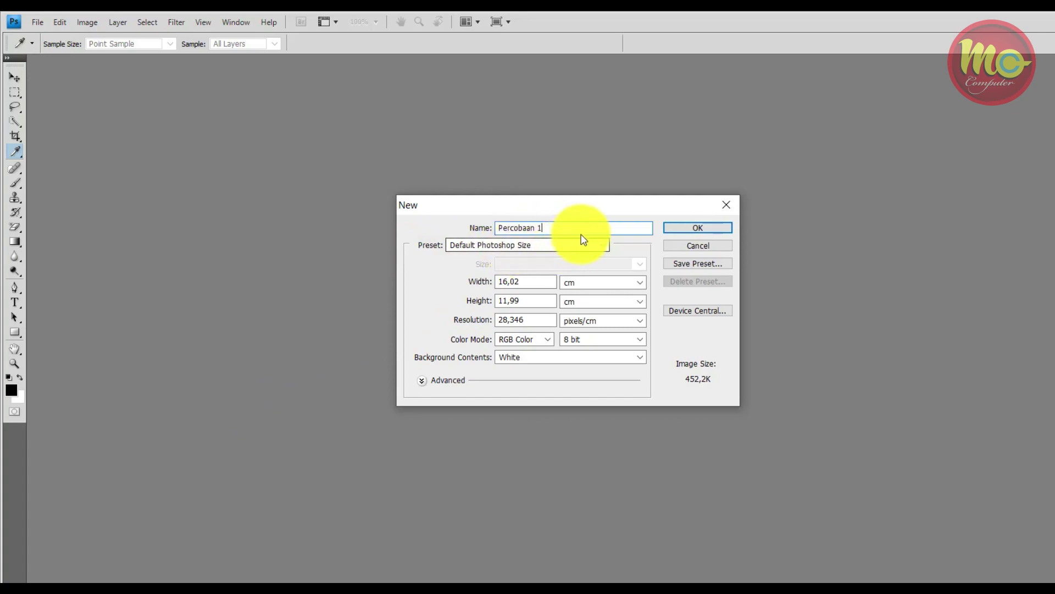
- Choose the Custom preset for the new document and review the unit choices for width and height, keeping cm
{"action": "left_click", "coordinate": [600, 244]}
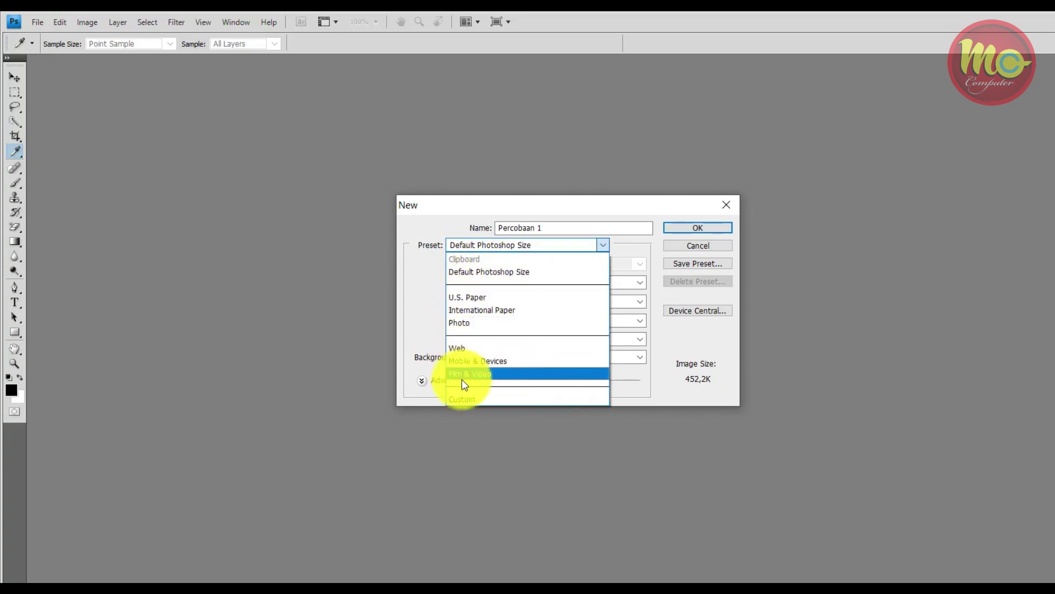
{"action": "left_click", "coordinate": [466, 394]}
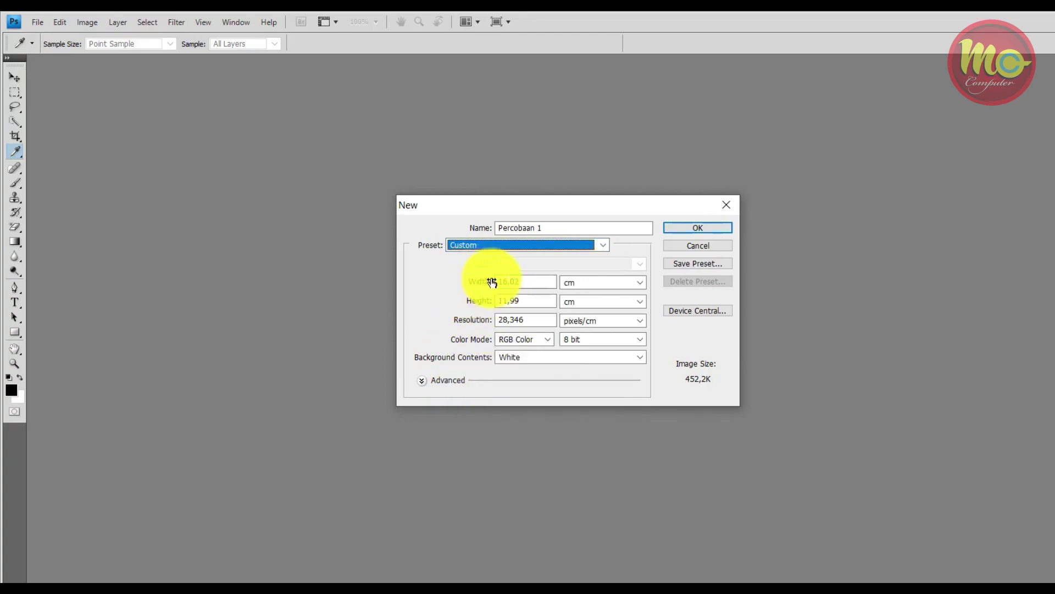
{"action": "double_click", "coordinate": [527, 277]}
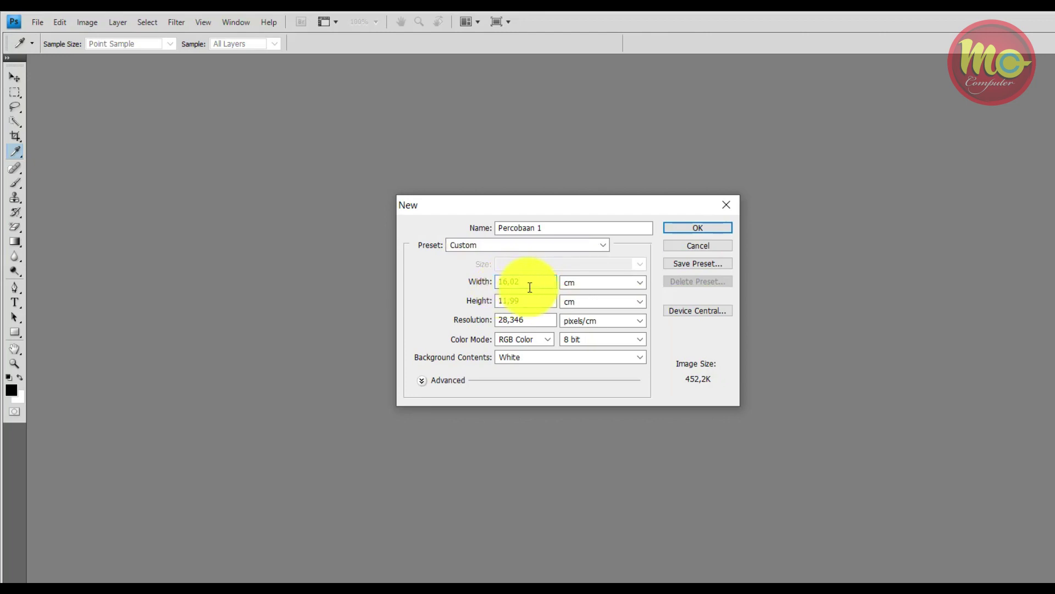
{"action": "left_click", "coordinate": [591, 281]}
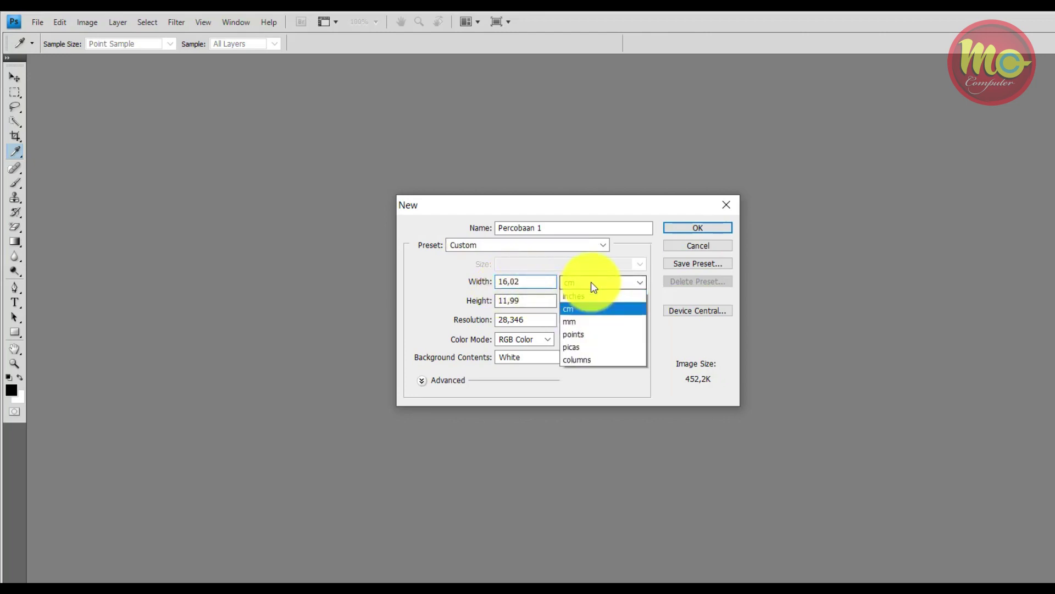
{"action": "left_click", "coordinate": [532, 265]}
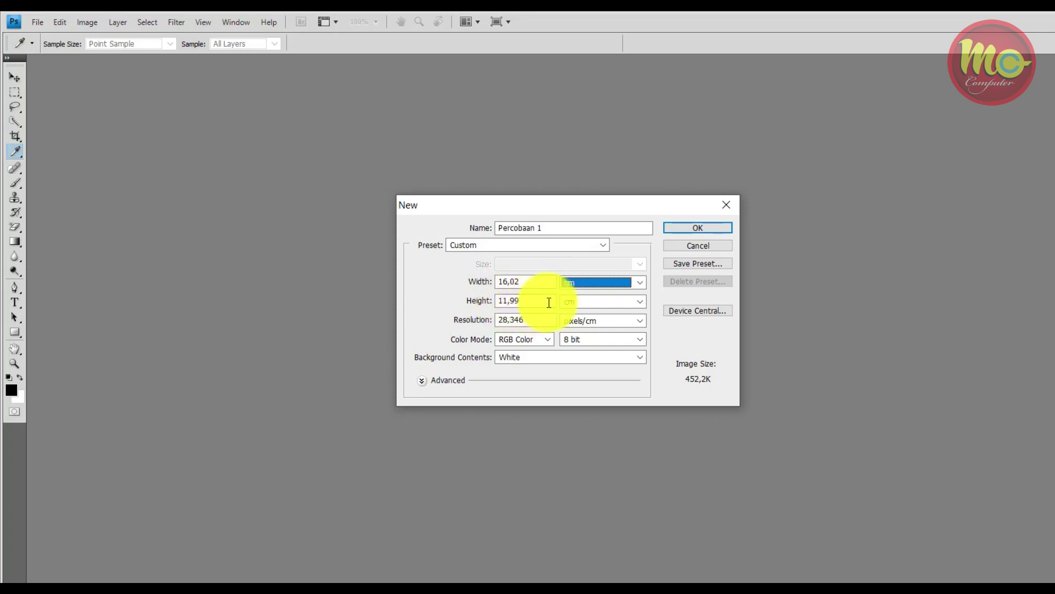
{"action": "left_click", "coordinate": [584, 301]}
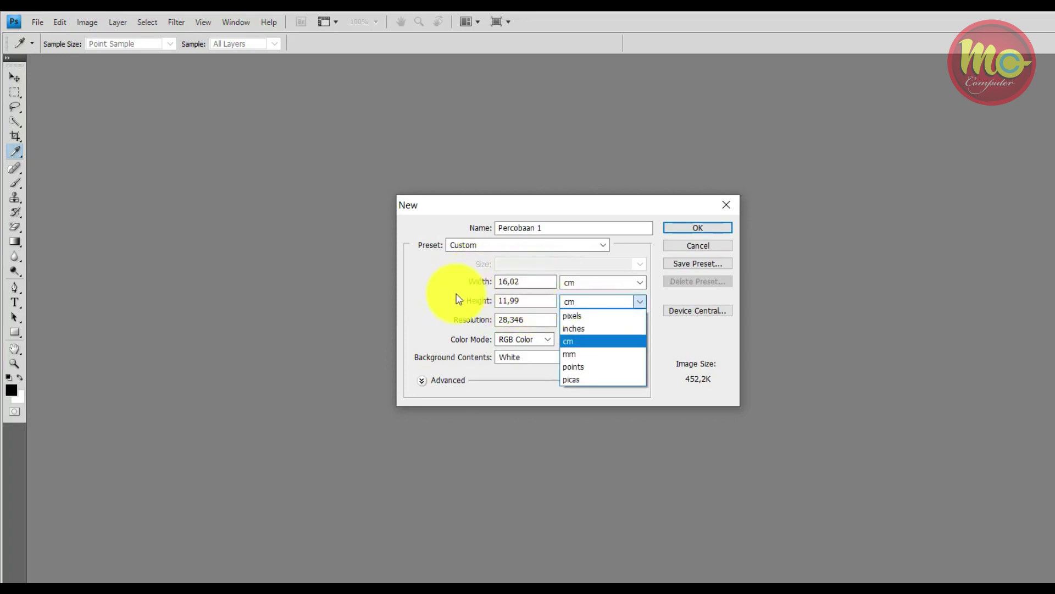
{"action": "left_click", "coordinate": [407, 290]}
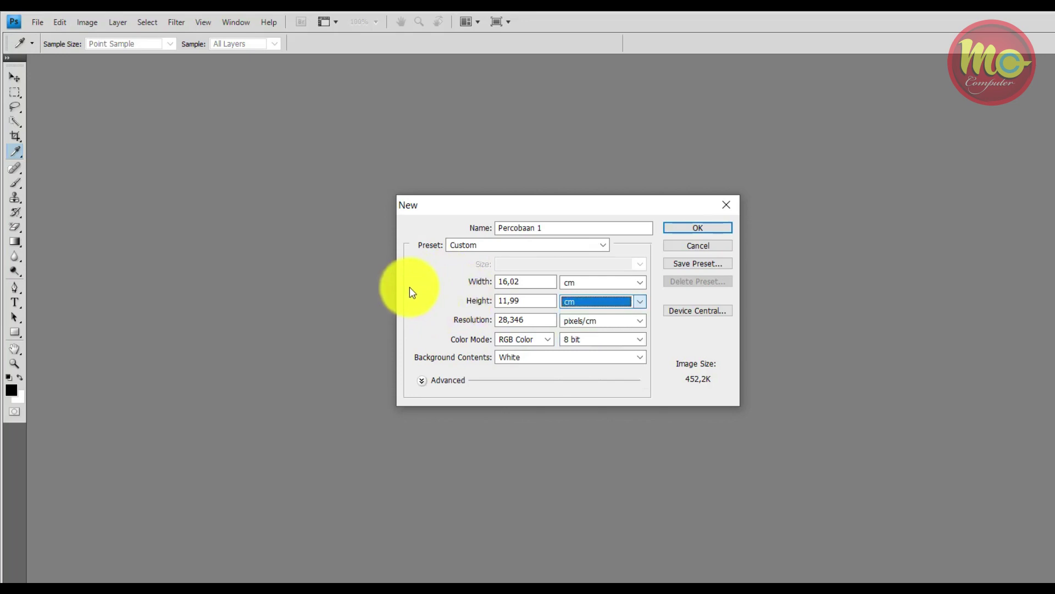
- Set the new document's resolution to 72 pixels/cm
{"action": "left_click", "coordinate": [535, 319]}
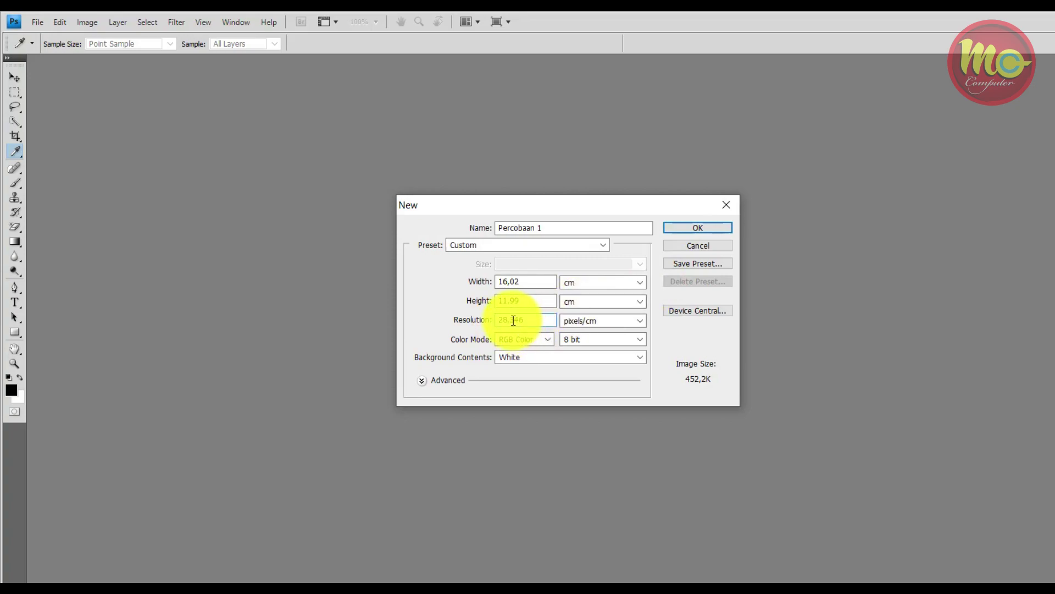
{"action": "left_click_drag", "start_coordinate": [530, 319], "coordinate": [500, 319]}
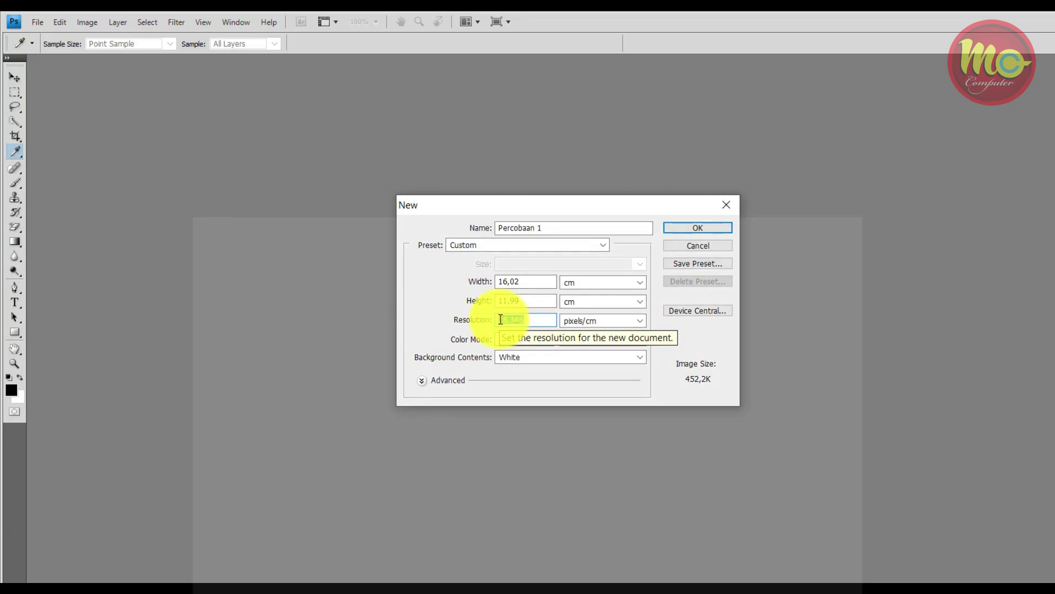
{"action": "type", "text": "72"}
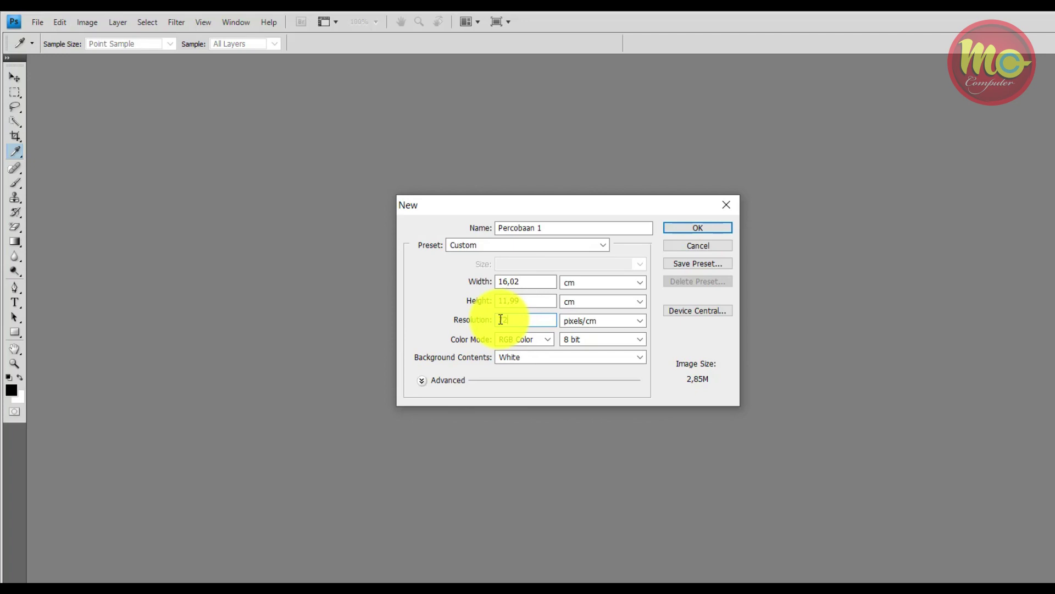
- Try resolution values of 150 and 70 for the new document, and return it to 72
{"action": "key", "text": "BackSpace"}
{"action": "key", "text": "BackSpace"}
{"action": "type", "text": "150-"}
{"action": "key", "text": "BackSpace"}
{"action": "key", "text": "BackSpace"}
{"action": "key", "text": "BackSpace"}
{"action": "key", "text": "BackSpace"}
{"action": "type", "text": "70"}
{"action": "key", "text": "BackSpace"}
{"action": "key", "text": "BackSpace"}
{"action": "type", "text": "72"}
{"action": "key", "text": "ctrl+a"}
- Set the new document's color mode to CMYK Color with a depth of 8 bit
{"action": "left_click", "coordinate": [547, 340]}
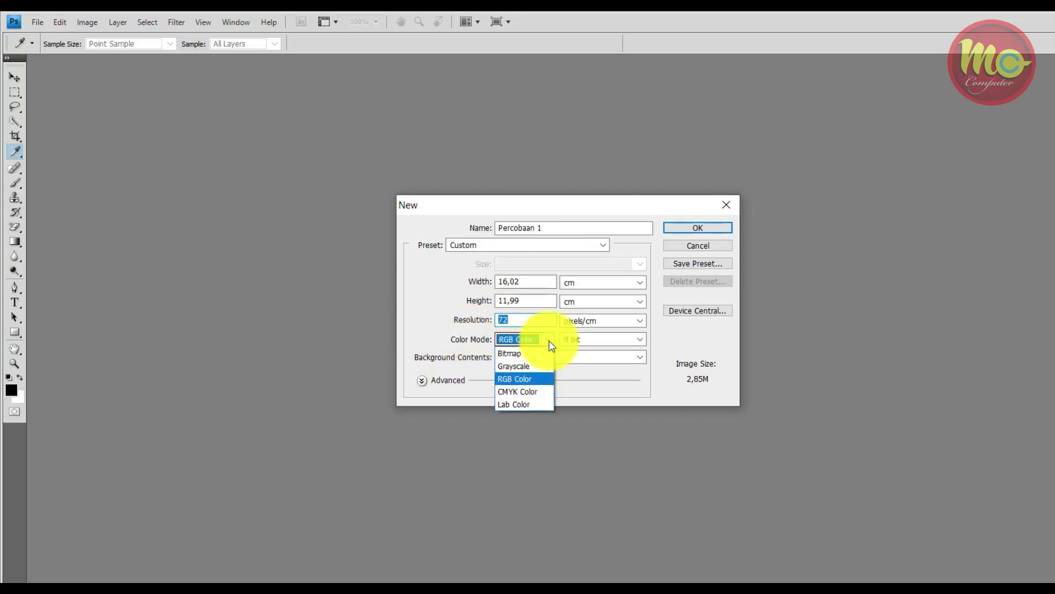
{"action": "left_click", "coordinate": [518, 379]}
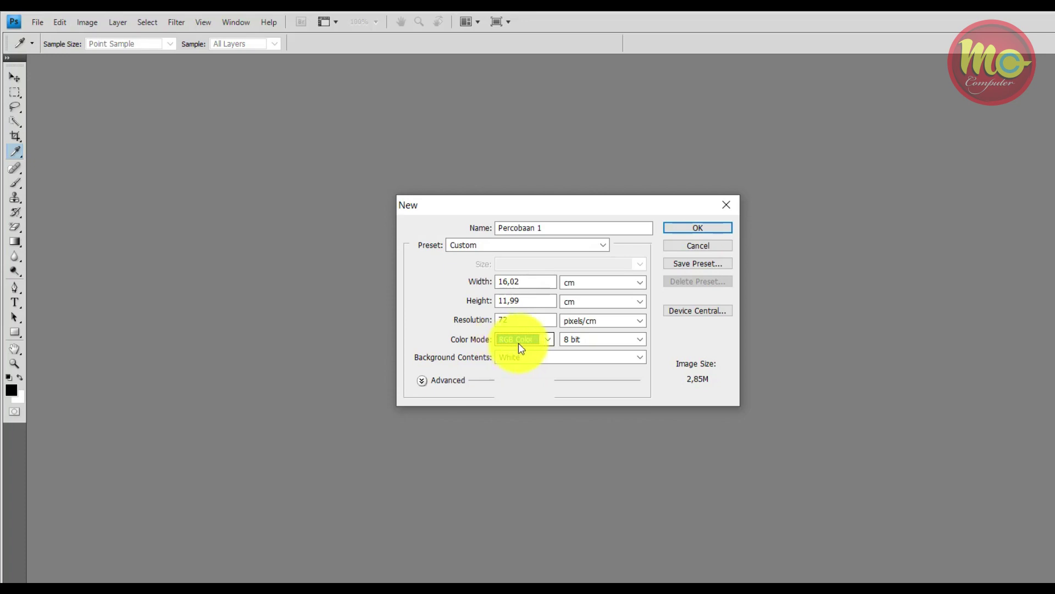
{"action": "left_click", "coordinate": [519, 342]}
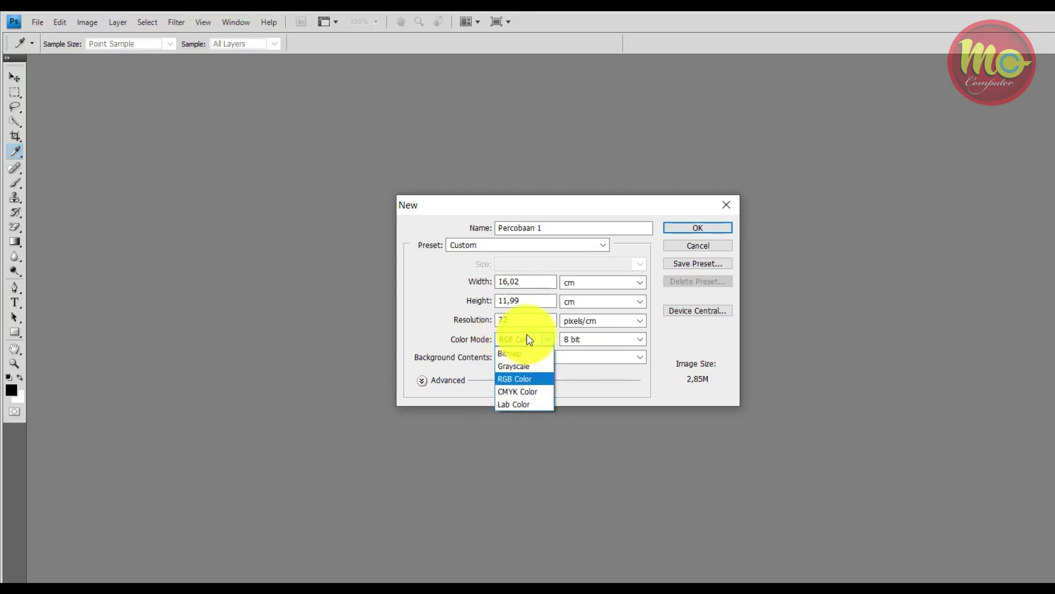
{"action": "left_click", "coordinate": [514, 391]}
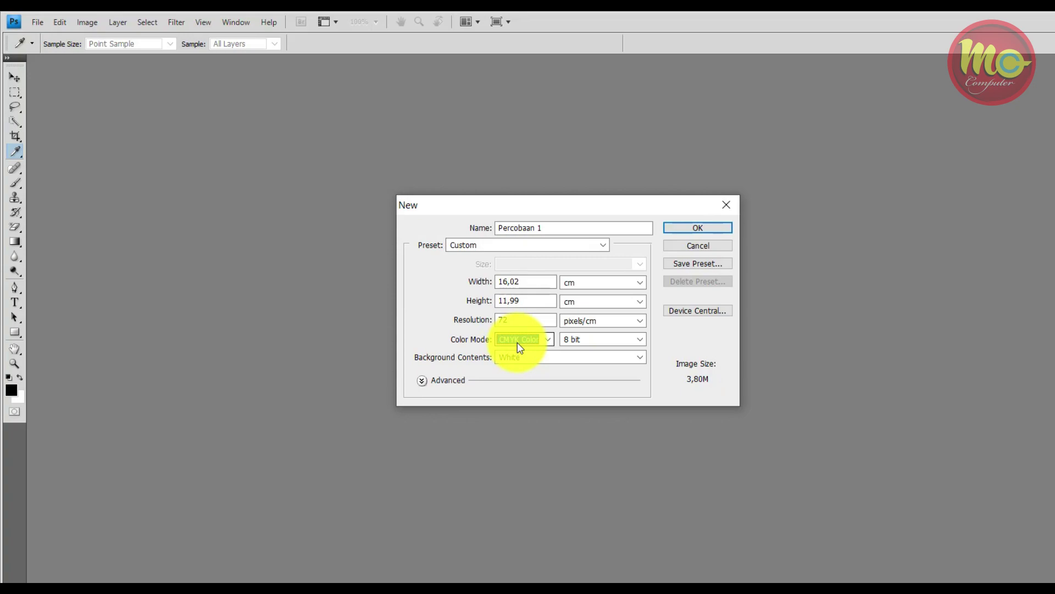
{"action": "left_click", "coordinate": [622, 340]}
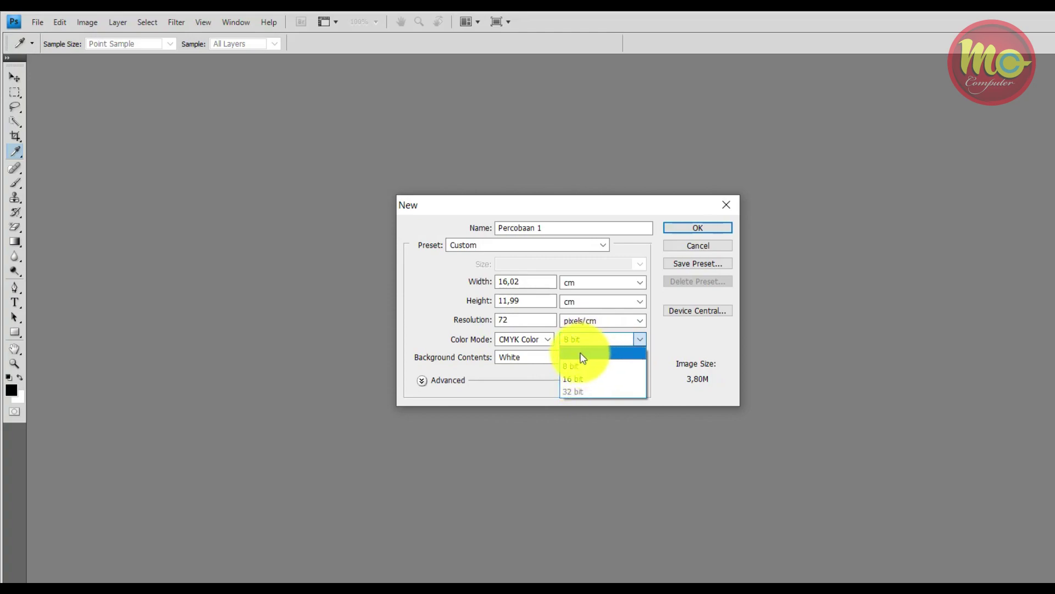
{"action": "left_click", "coordinate": [575, 366]}
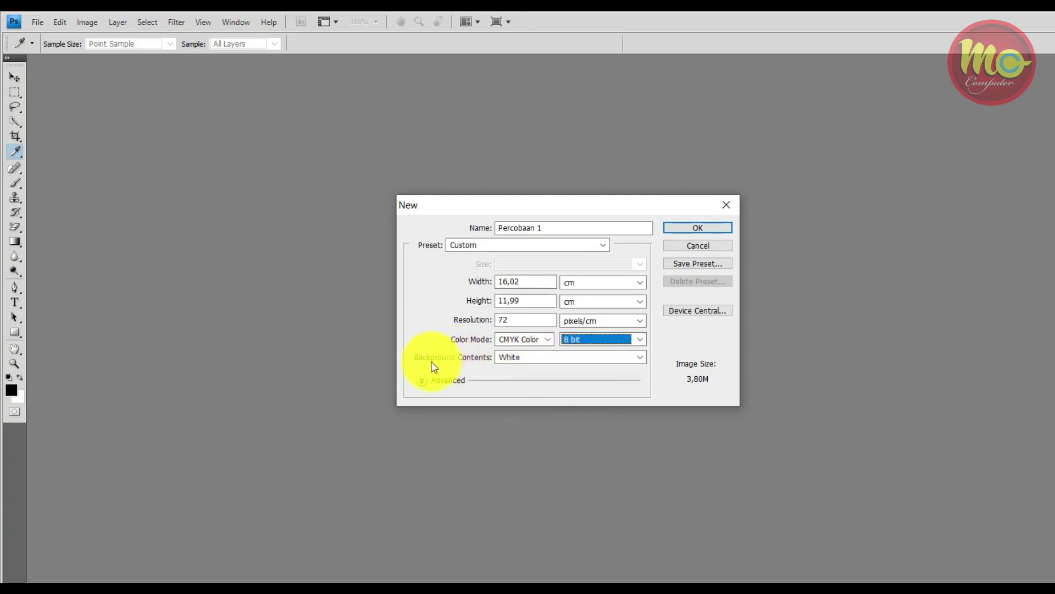
- Try the Transparent and Background Color options for the new document's background contents, and return it to White
{"action": "left_click", "coordinate": [579, 358]}
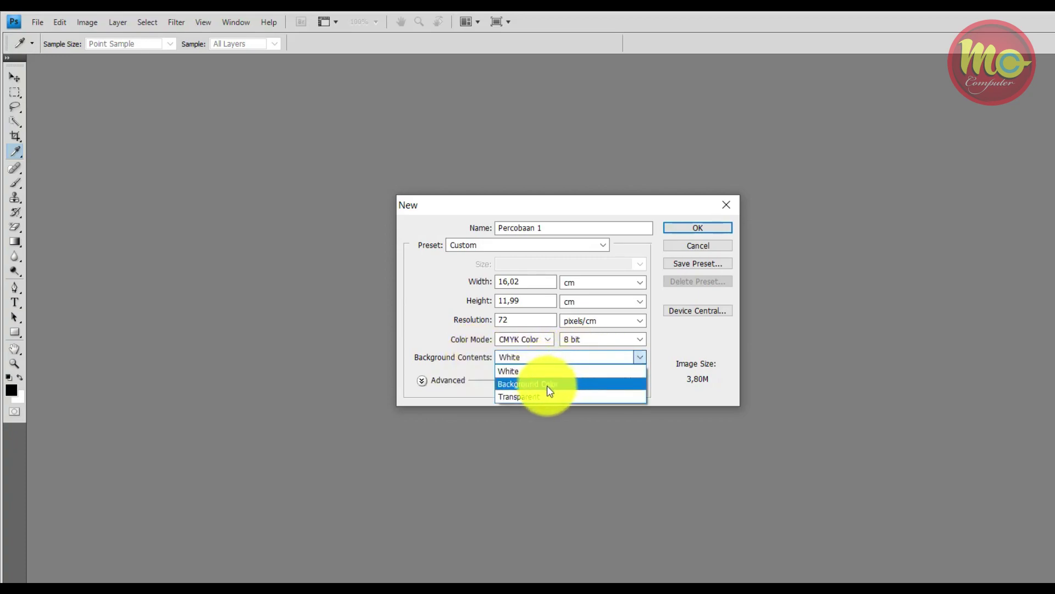
{"action": "left_click", "coordinate": [536, 395]}
{"action": "left_click", "coordinate": [555, 358]}
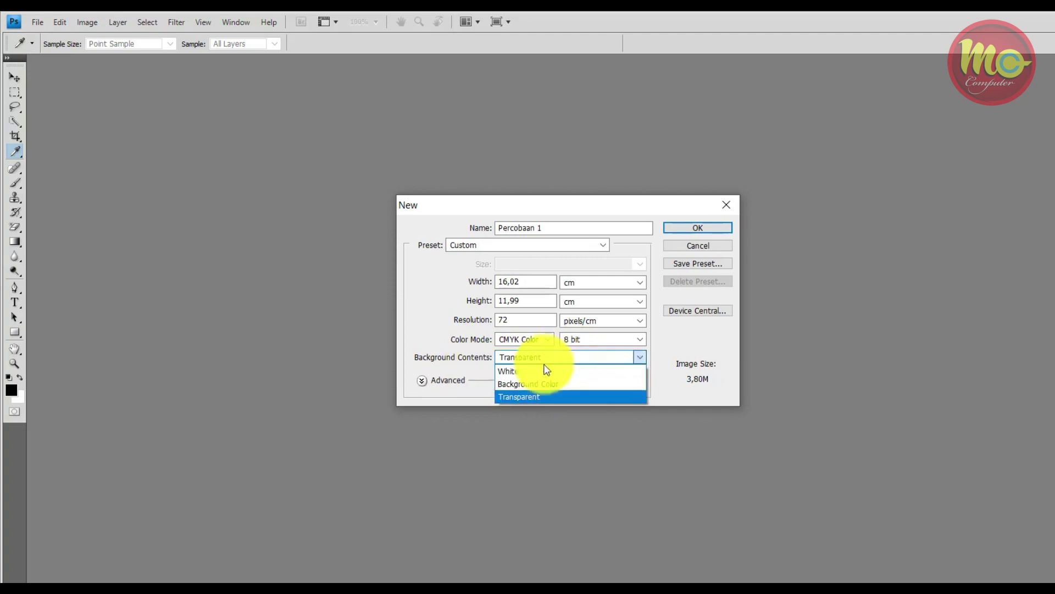
{"action": "left_click", "coordinate": [534, 371]}
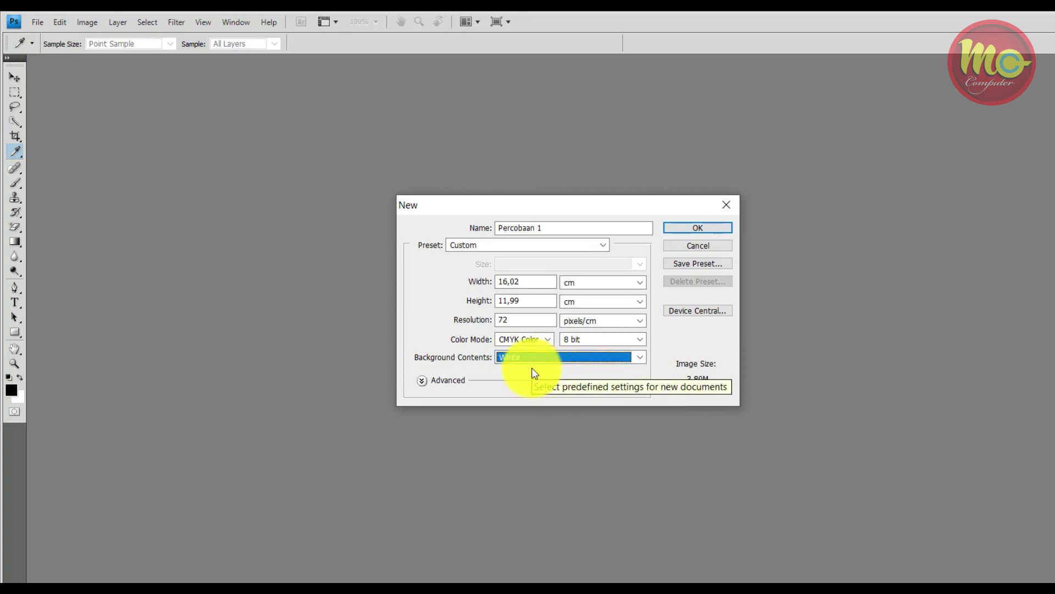
{"action": "left_click", "coordinate": [534, 358]}
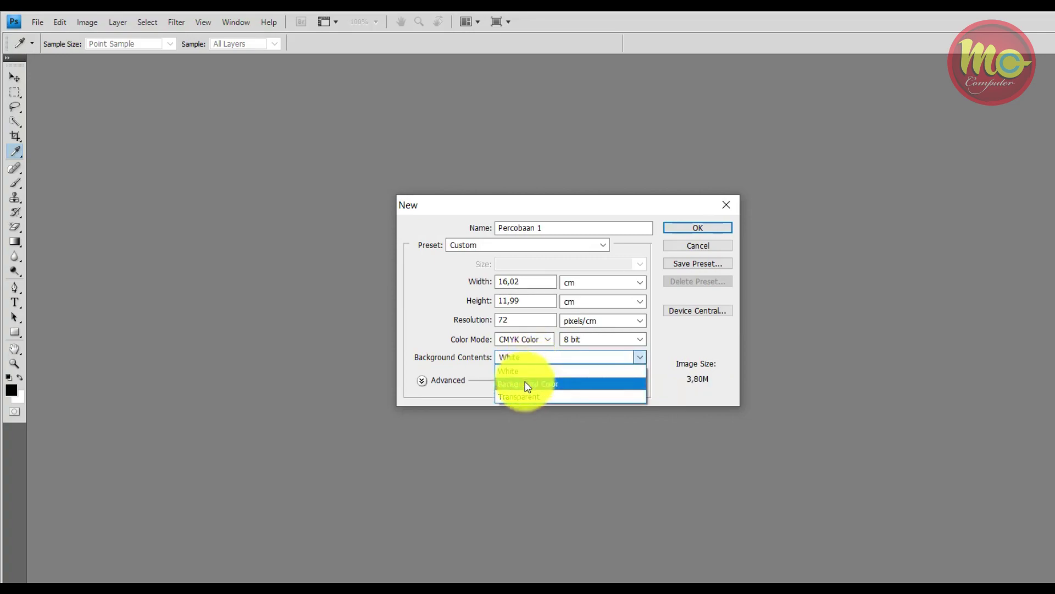
{"action": "left_click", "coordinate": [527, 385]}
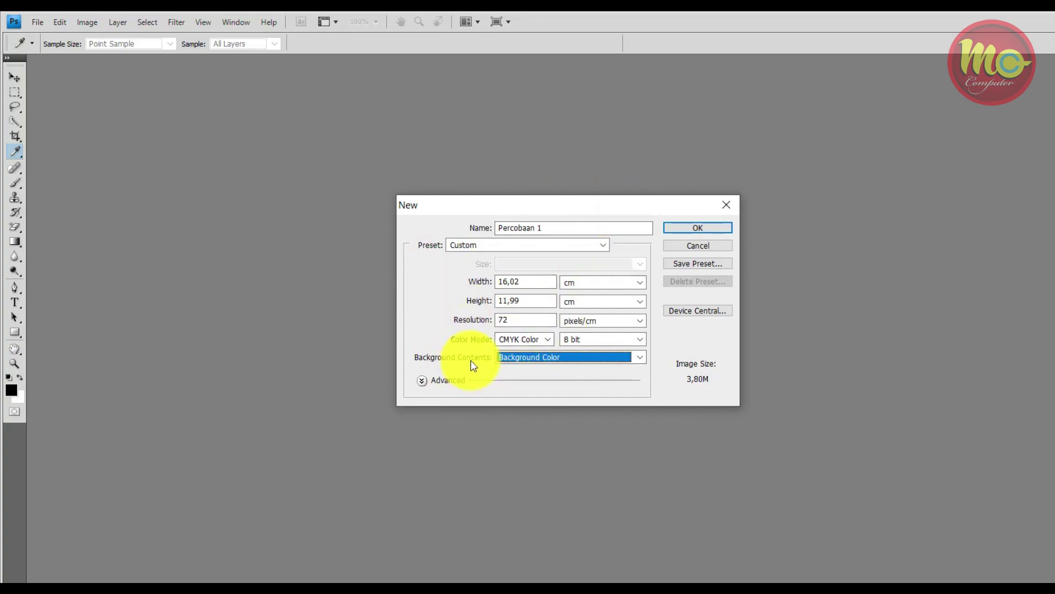
{"action": "left_click", "coordinate": [528, 358]}
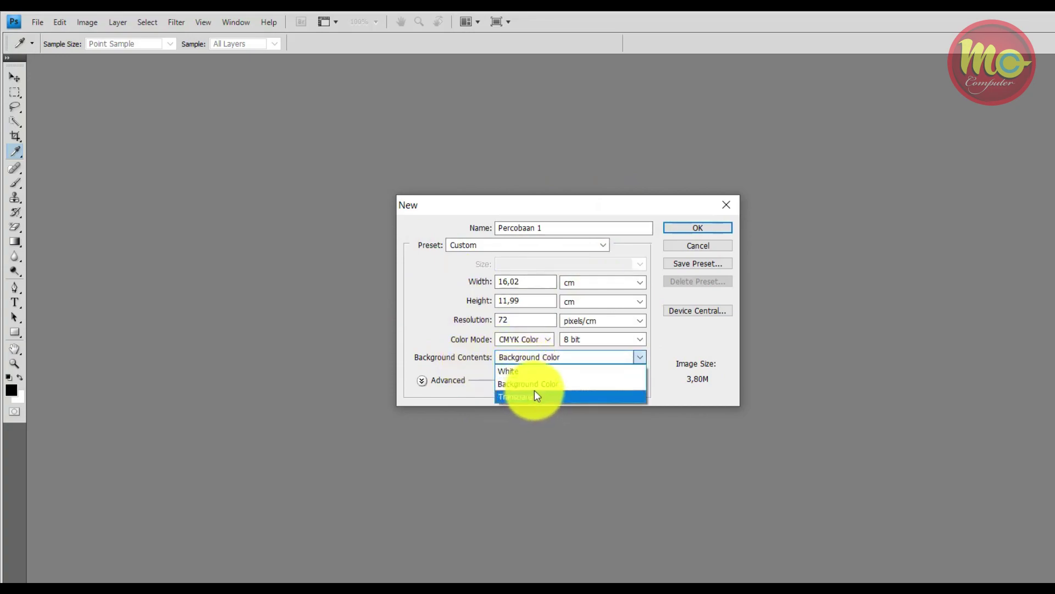
{"action": "left_click", "coordinate": [538, 397]}
{"action": "left_click", "coordinate": [550, 368]}
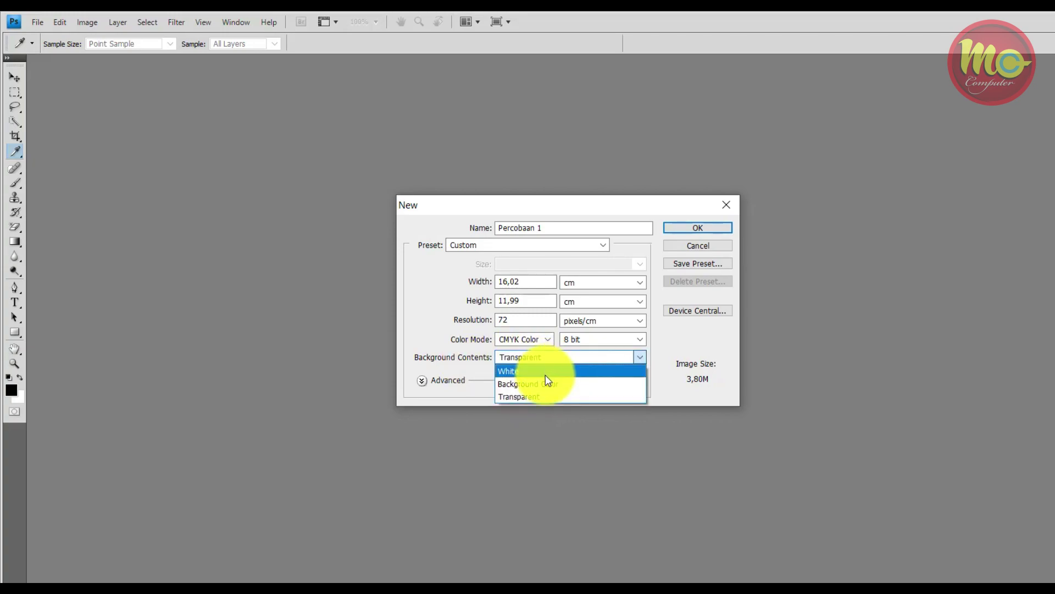
{"action": "left_click", "coordinate": [545, 383]}
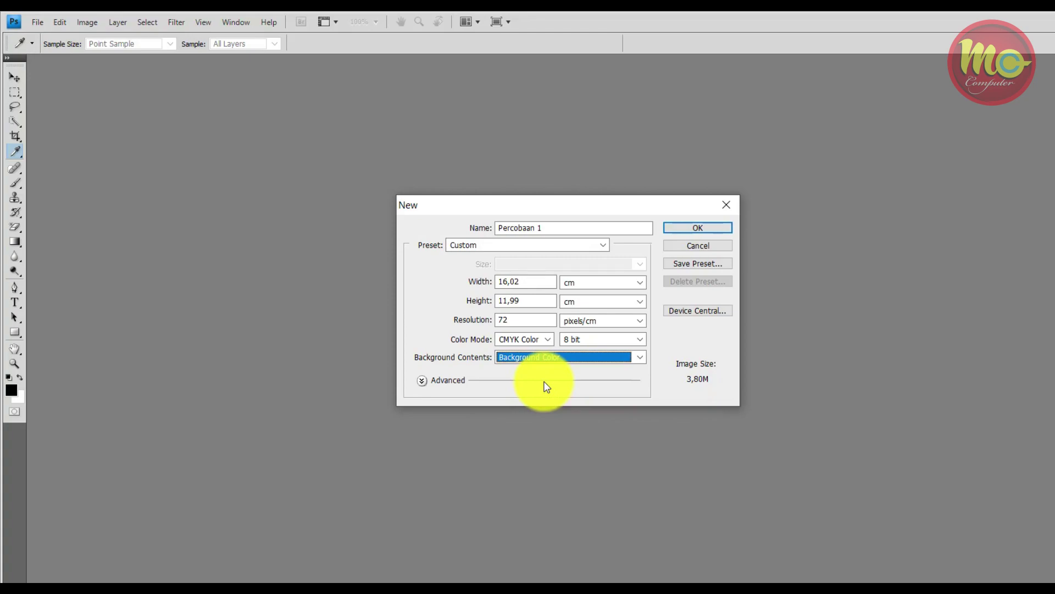
{"action": "left_click", "coordinate": [565, 357]}
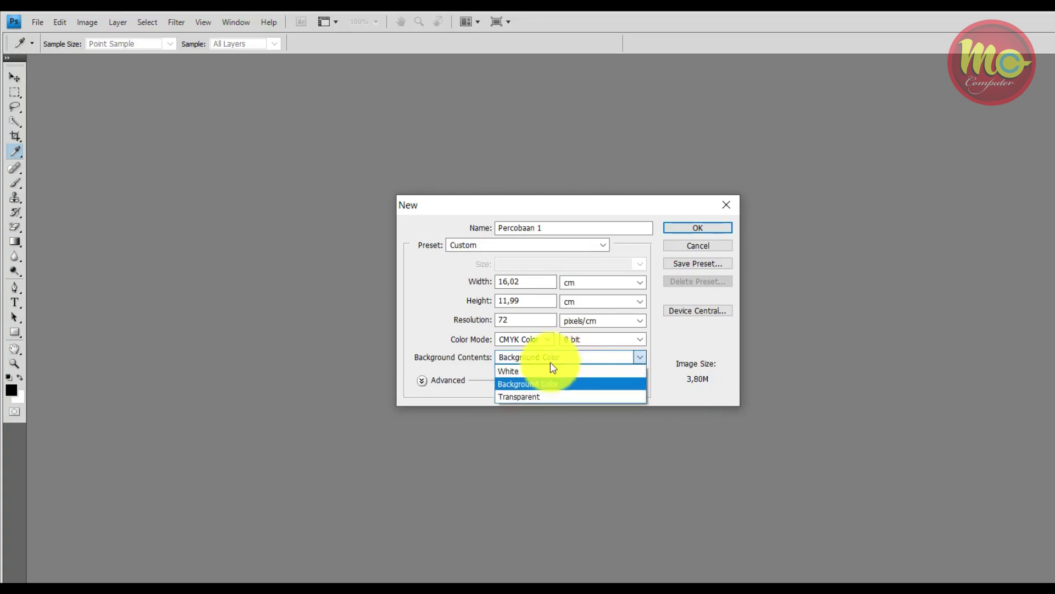
{"action": "left_click", "coordinate": [511, 370]}
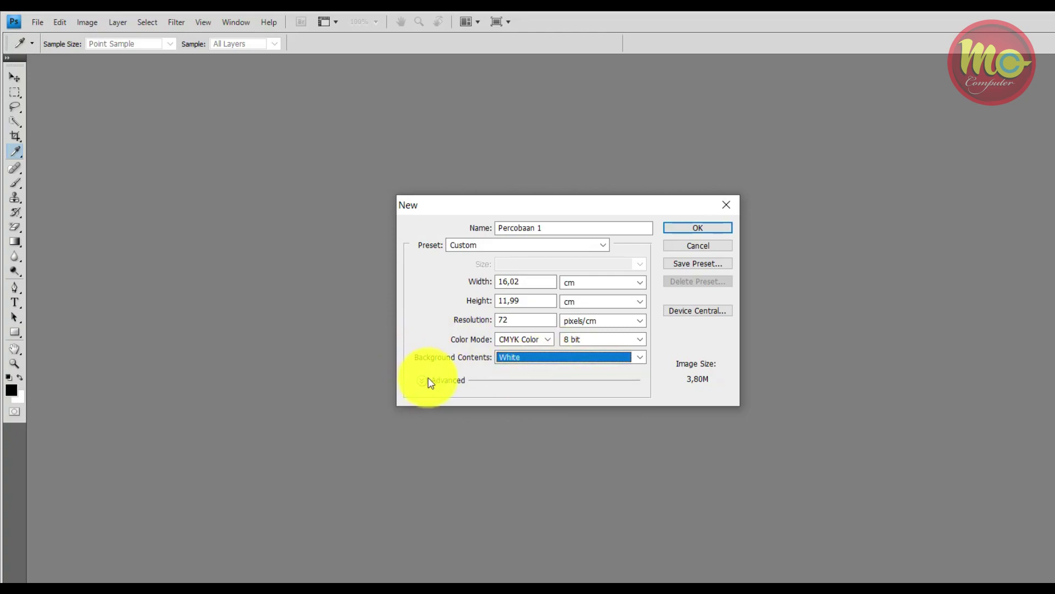
- Look over the advanced settings of the new document, hide them again and create the document
{"action": "left_click", "coordinate": [421, 384]}
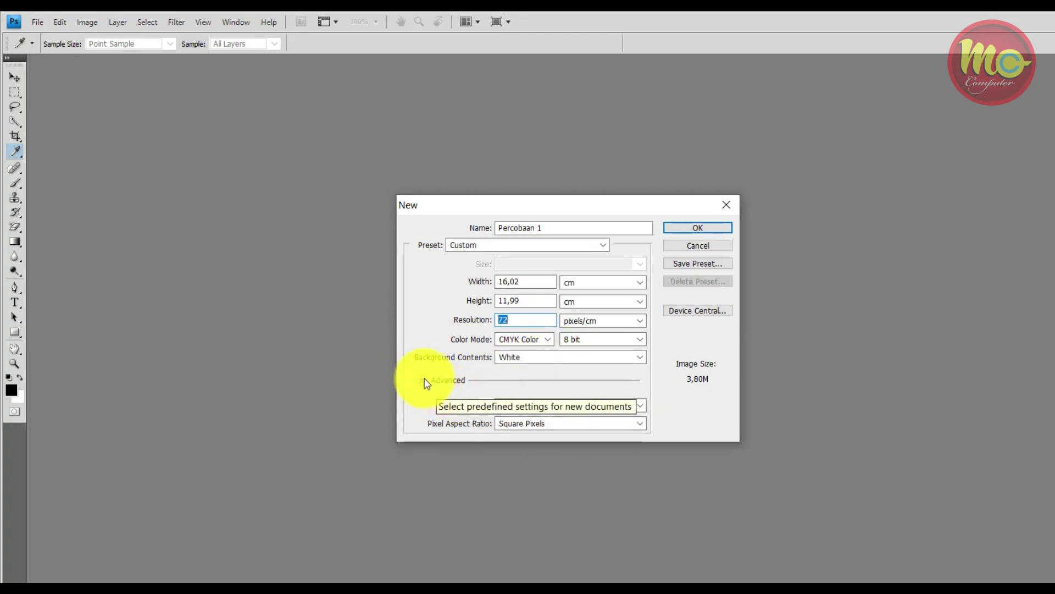
{"action": "left_click", "coordinate": [426, 380]}
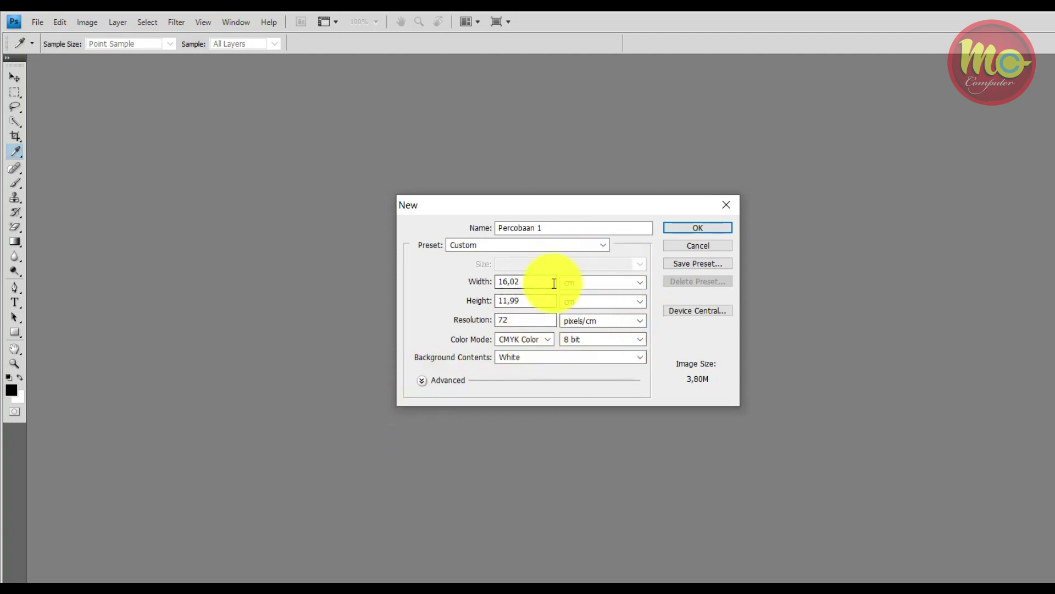
{"action": "left_click", "coordinate": [718, 230]}
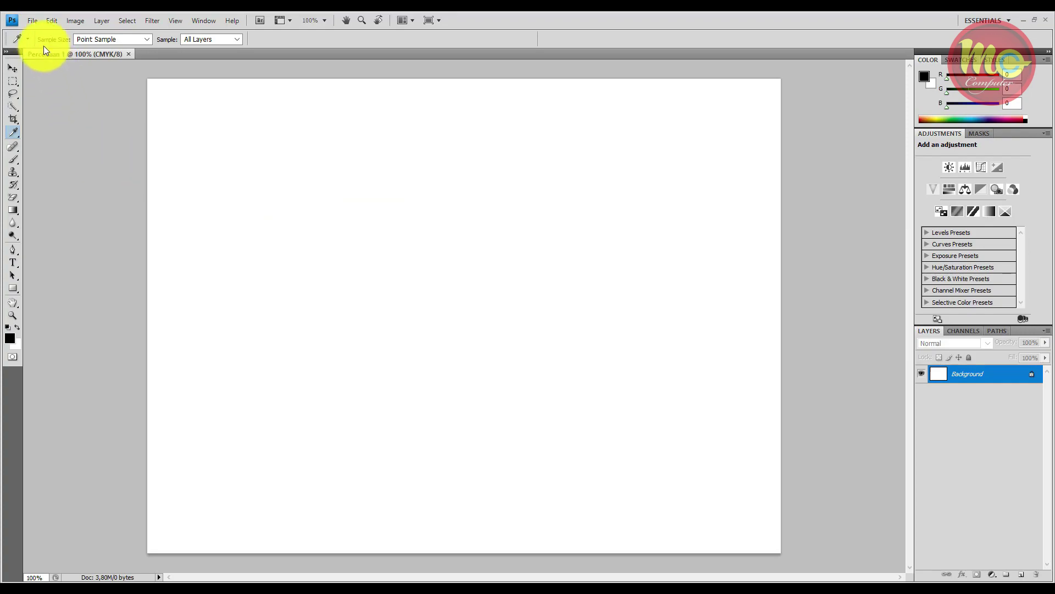
- Open the image balon.jpg from the Pictures library
{"action": "left_click", "coordinate": [32, 21]}
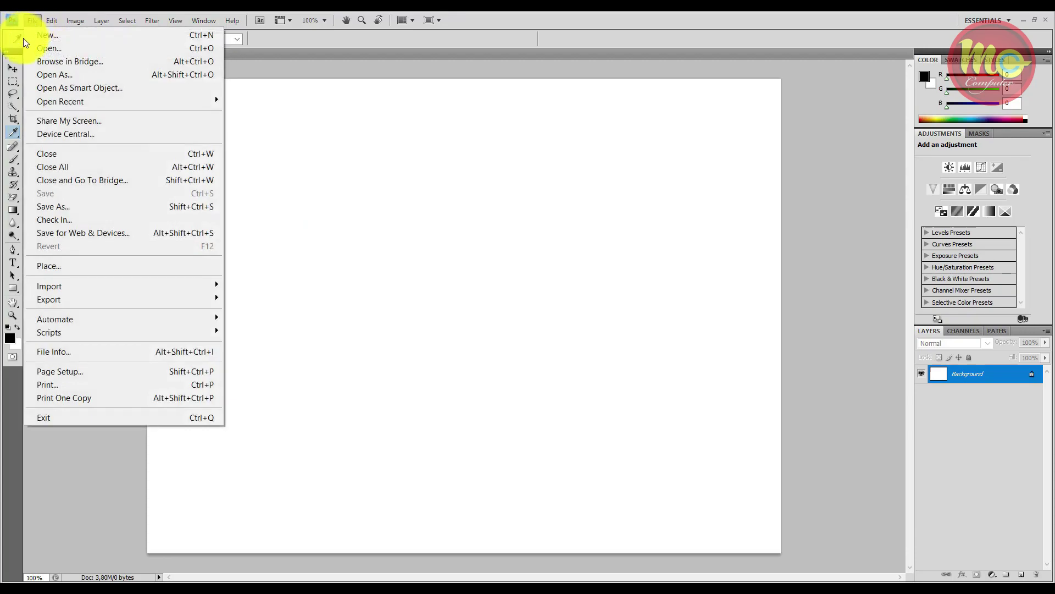
{"action": "left_click", "coordinate": [48, 48]}
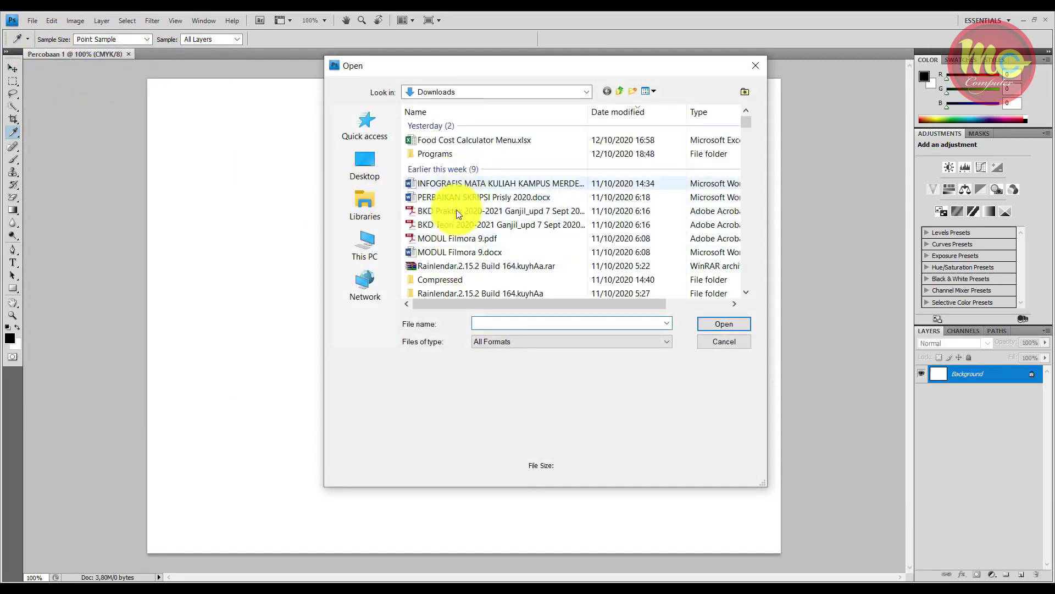
{"action": "left_click", "coordinate": [377, 208]}
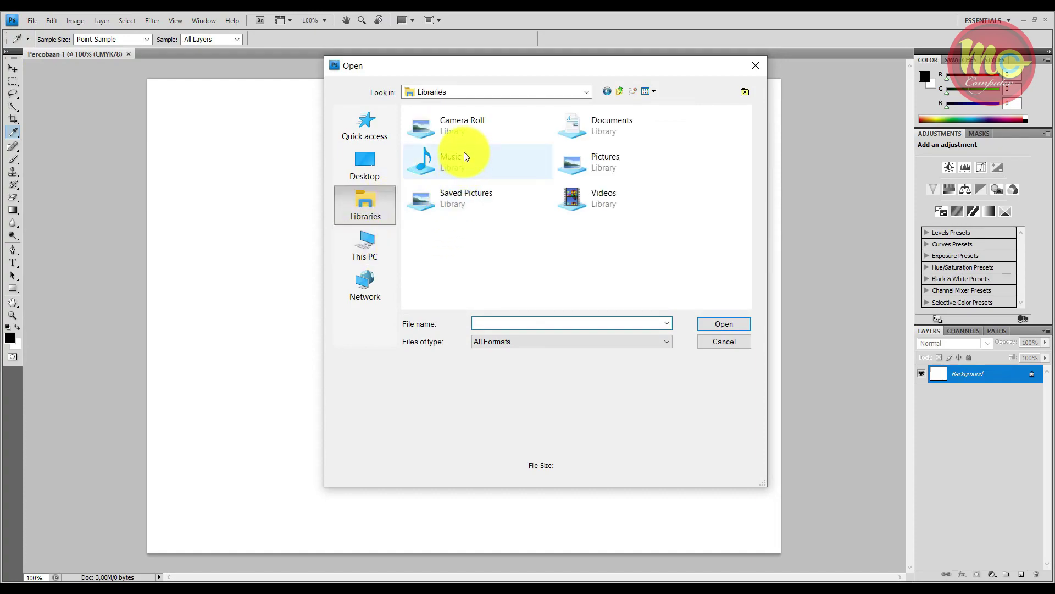
{"action": "double_click", "coordinate": [601, 153]}
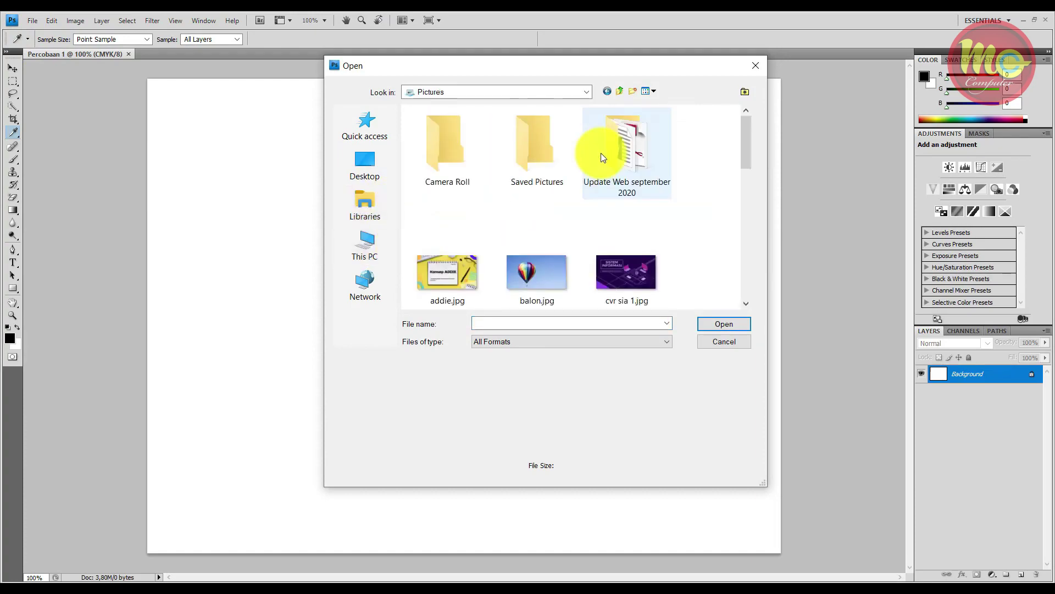
{"action": "scroll", "coordinate": [527, 236], "scroll_direction": "down", "scroll_amount": 2}
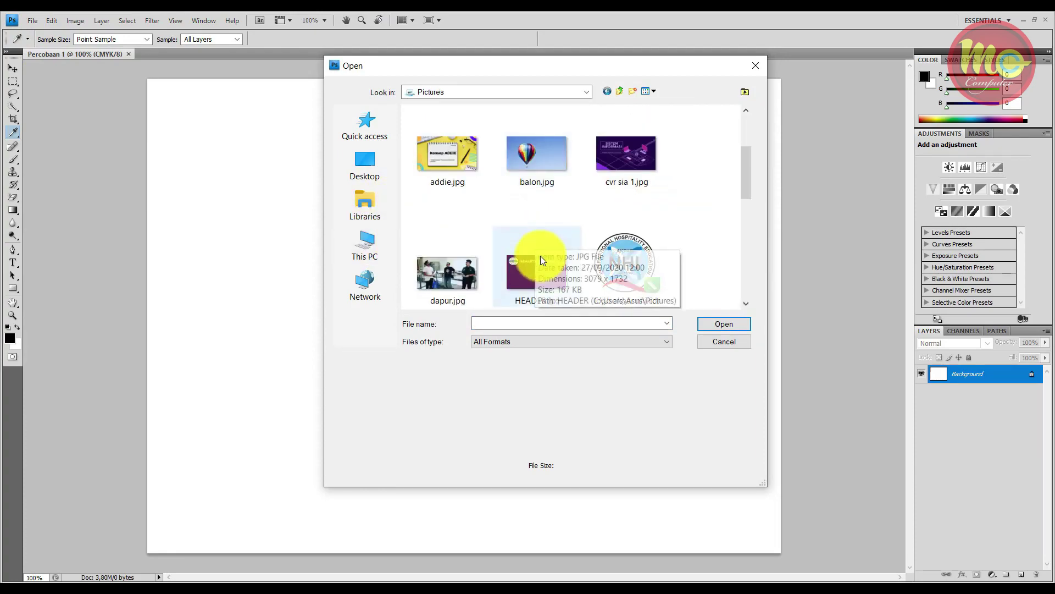
{"action": "left_click", "coordinate": [543, 151]}
{"action": "left_click", "coordinate": [738, 324]}
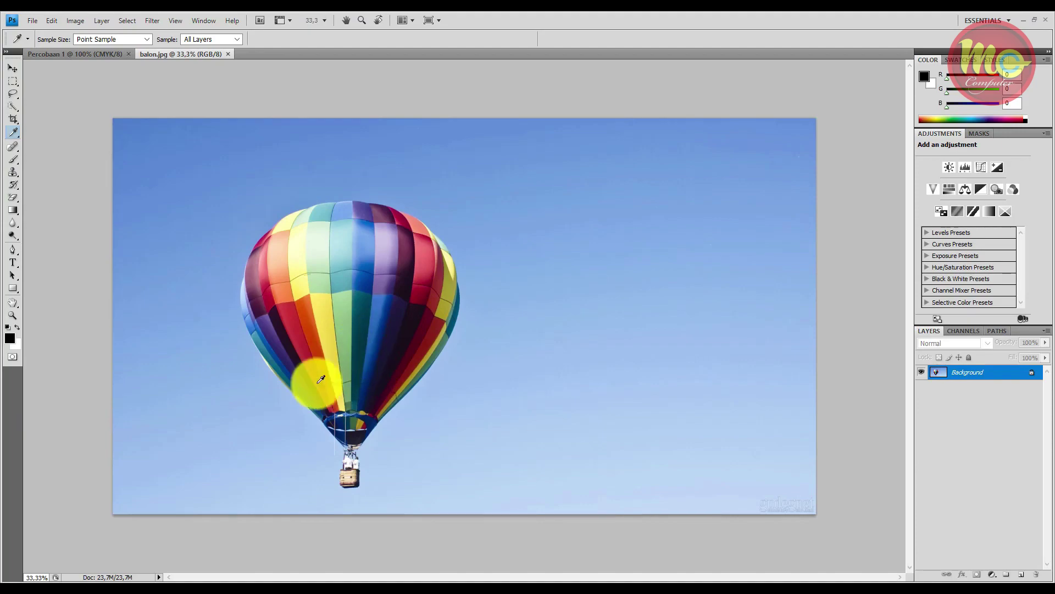
- Switch to the Pictures folder in File Explorer and open HEADER.jpg with Adobe Photoshop CS4
{"action": "left_click", "coordinate": [112, 581]}
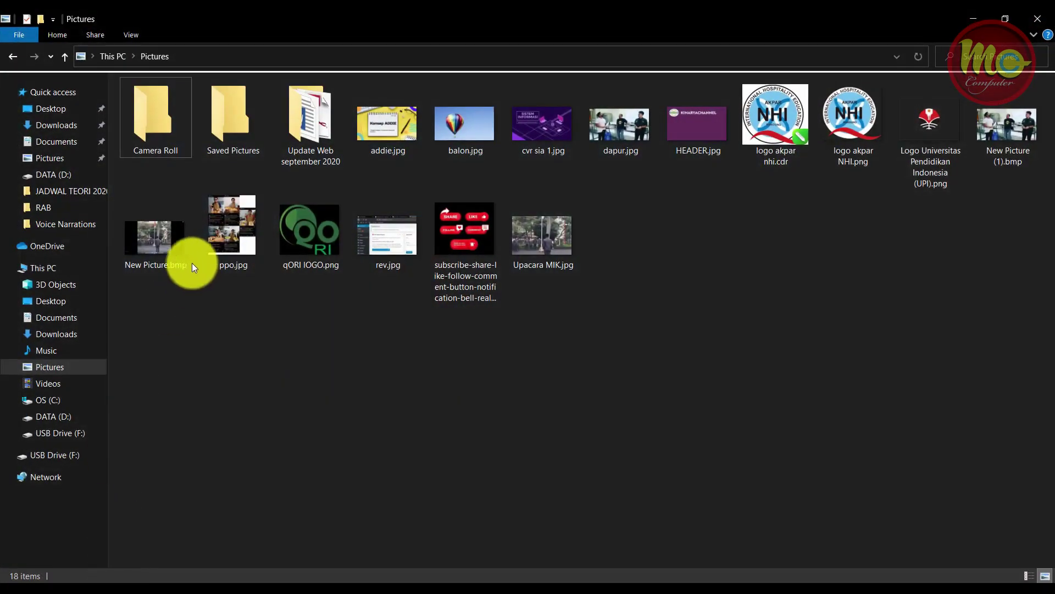
{"action": "right_click", "coordinate": [689, 130]}
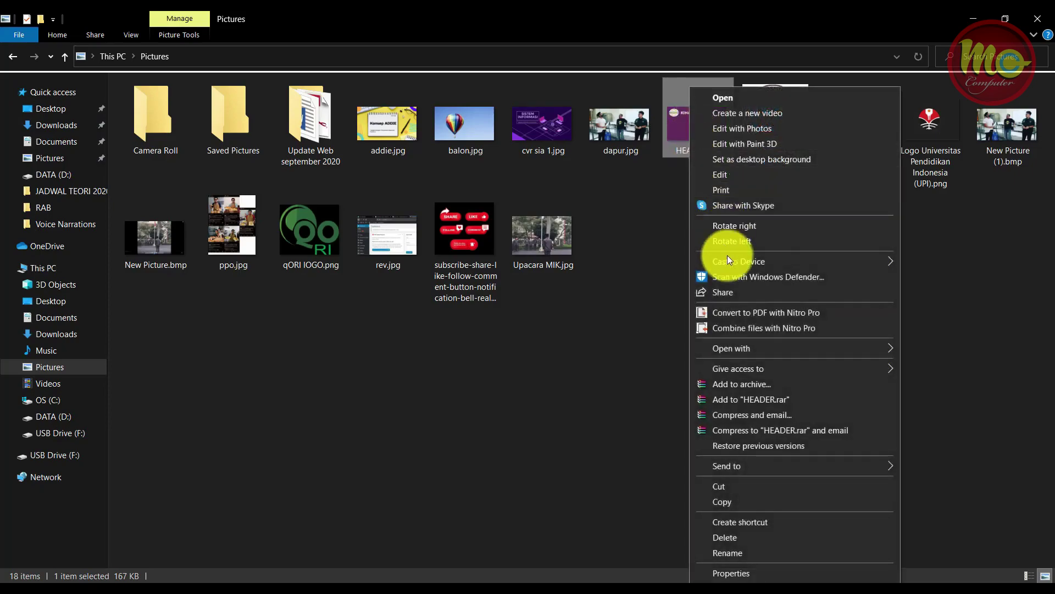
{"action": "mouse_move", "coordinate": [749, 346]}
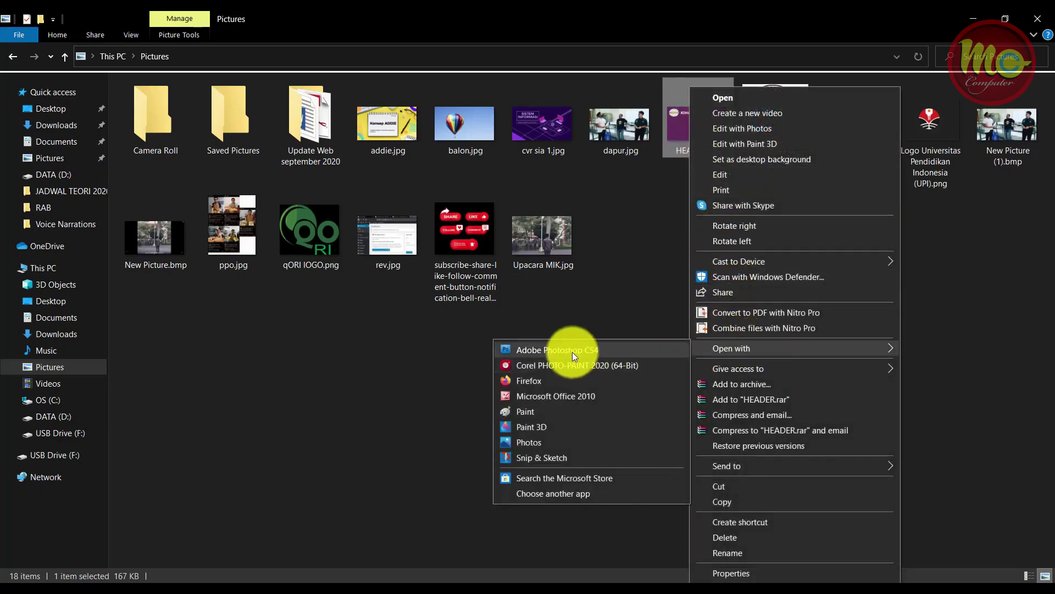
{"action": "left_click", "coordinate": [566, 350]}
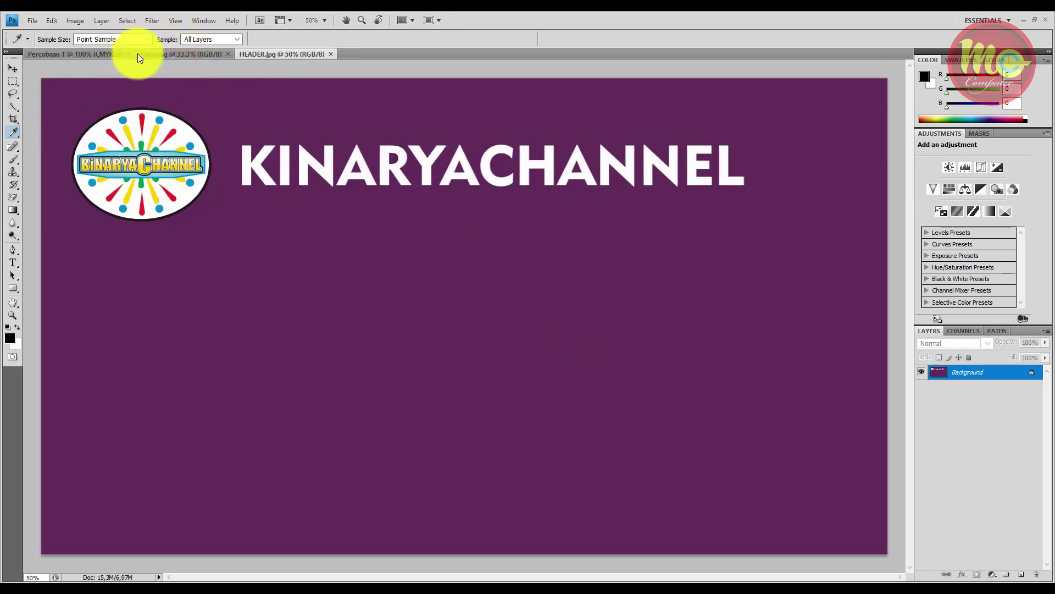
- Compare the open documents Percobaan 1, balon.jpg and HEADER.jpg by switching between them, ending on balon.jpg
{"action": "left_click", "coordinate": [71, 53]}
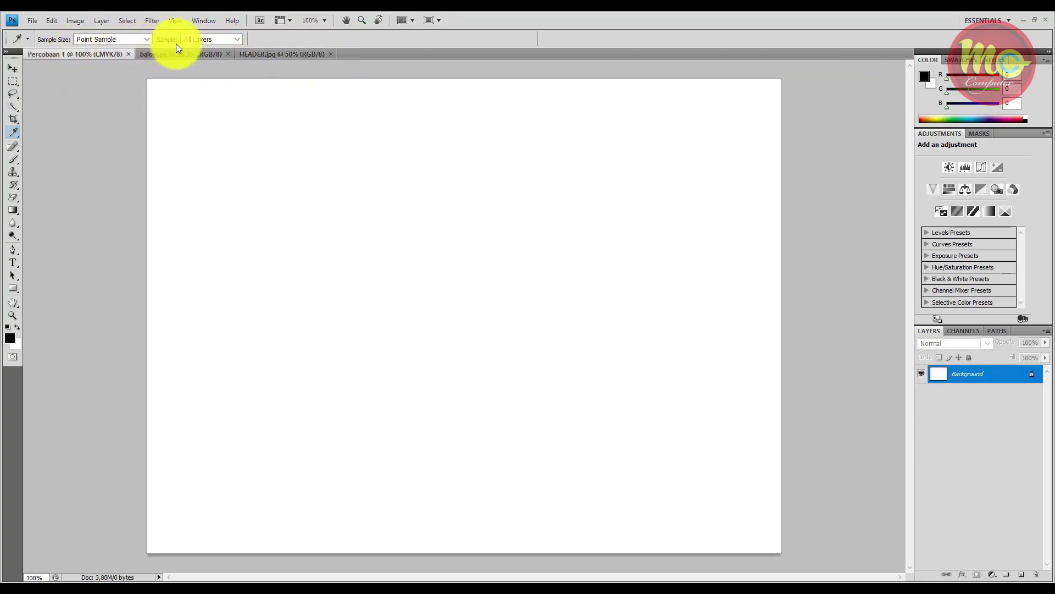
{"action": "left_click", "coordinate": [174, 55]}
{"action": "left_click", "coordinate": [91, 52]}
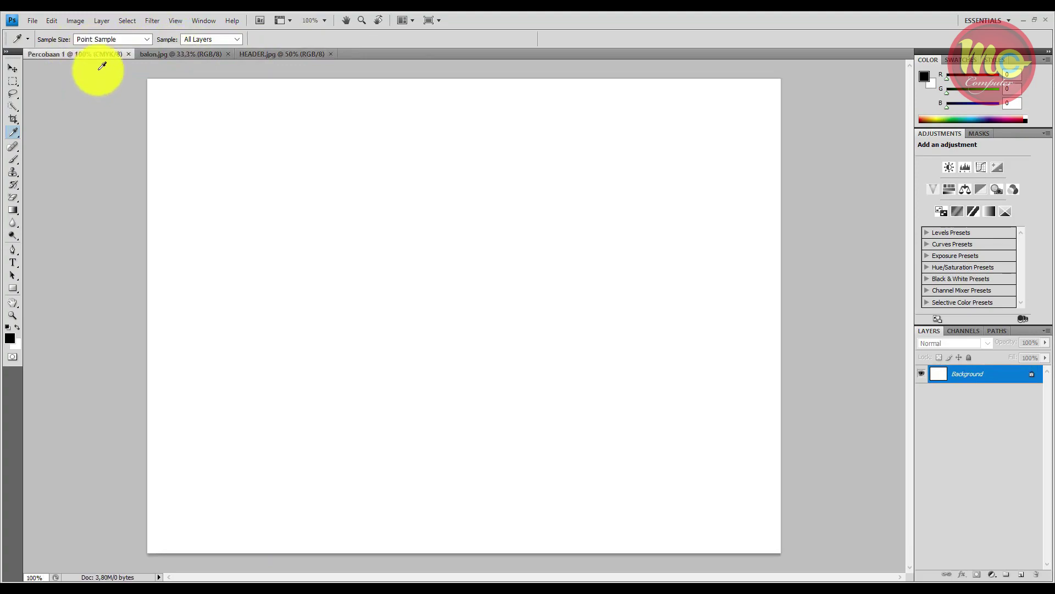
{"action": "left_click", "coordinate": [173, 55]}
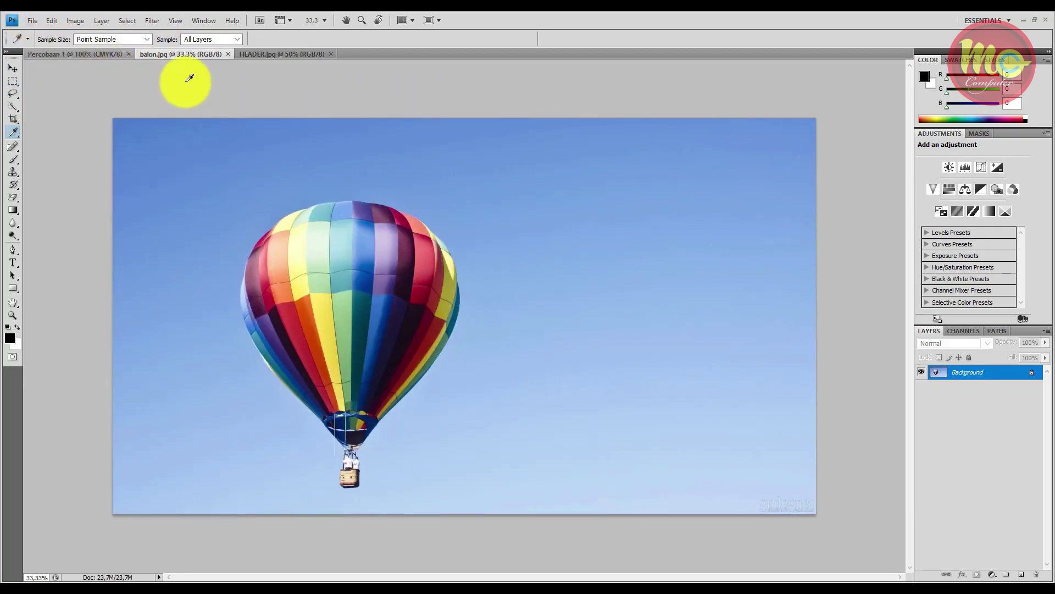
{"action": "left_click", "coordinate": [278, 53]}
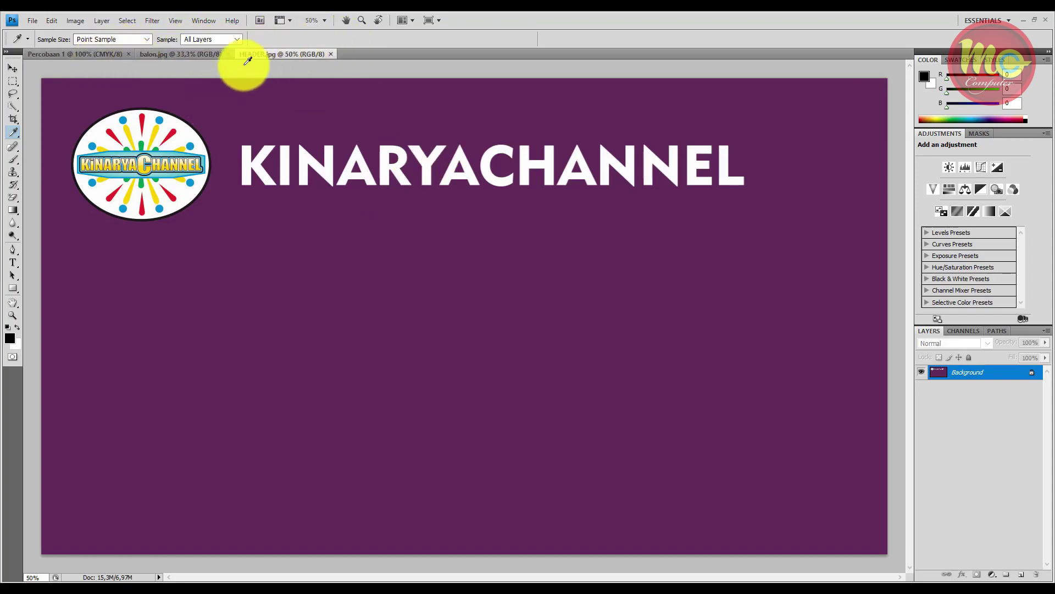
{"action": "left_click", "coordinate": [184, 54]}
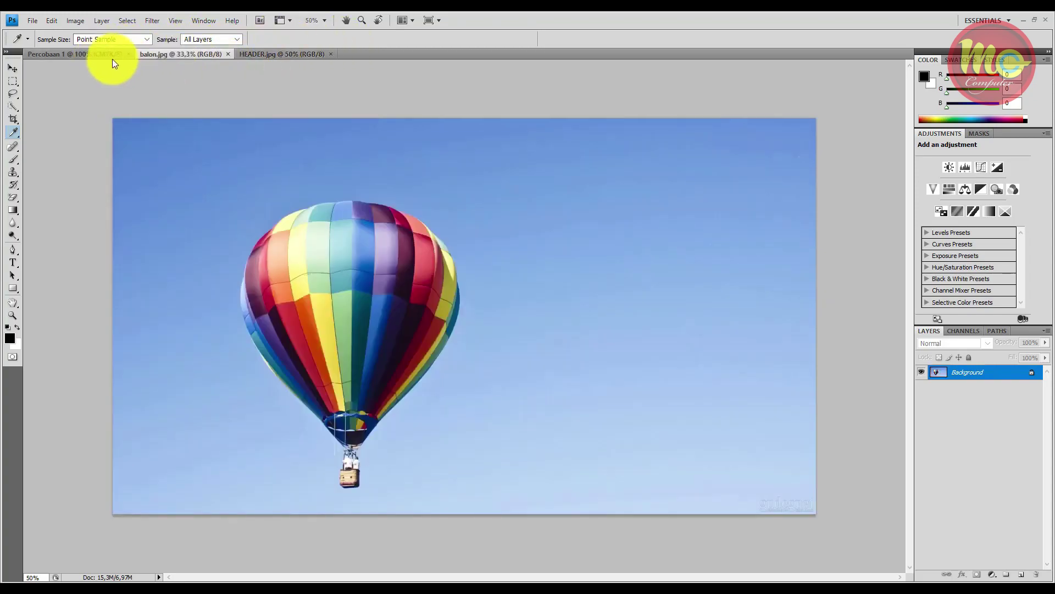
{"action": "left_click", "coordinate": [84, 58]}
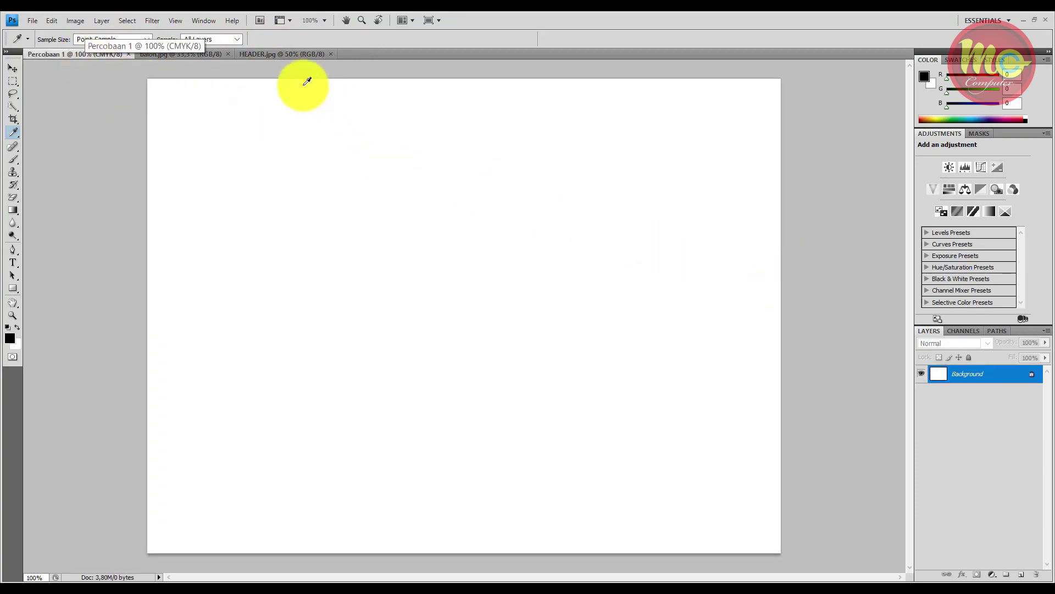
{"action": "left_click", "coordinate": [209, 53]}
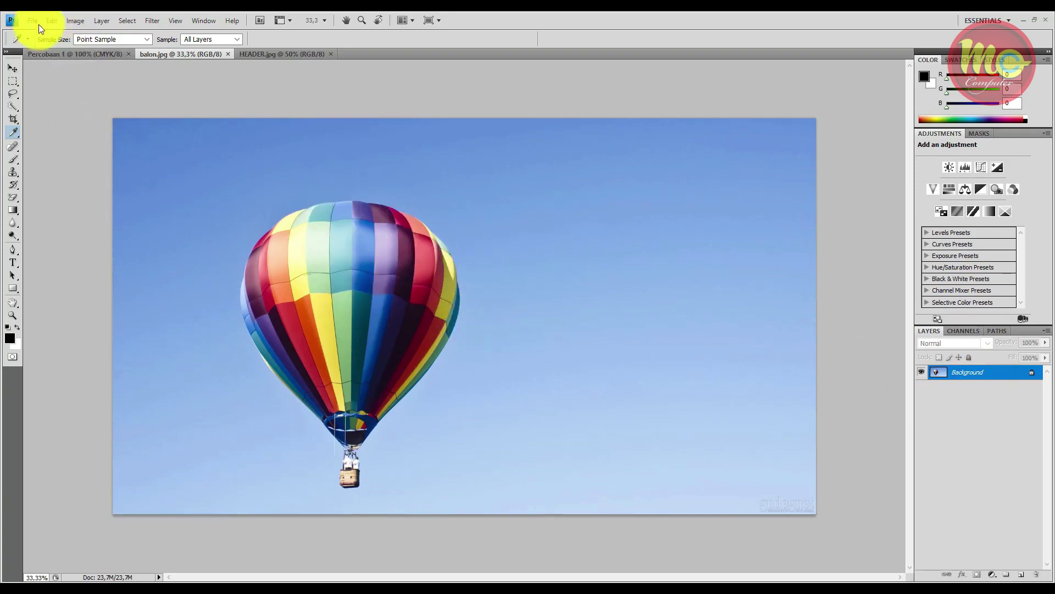
- Activate the Move tool and switch to the Background layer of HEADER.jpg
{"action": "left_click", "coordinate": [11, 68]}
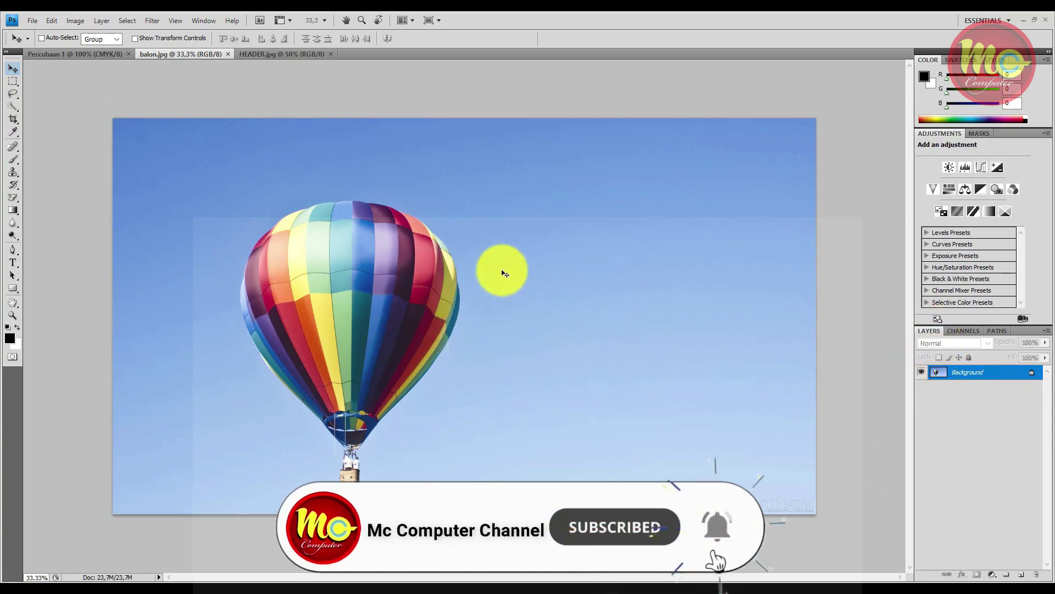
{"action": "left_click", "coordinate": [267, 55]}
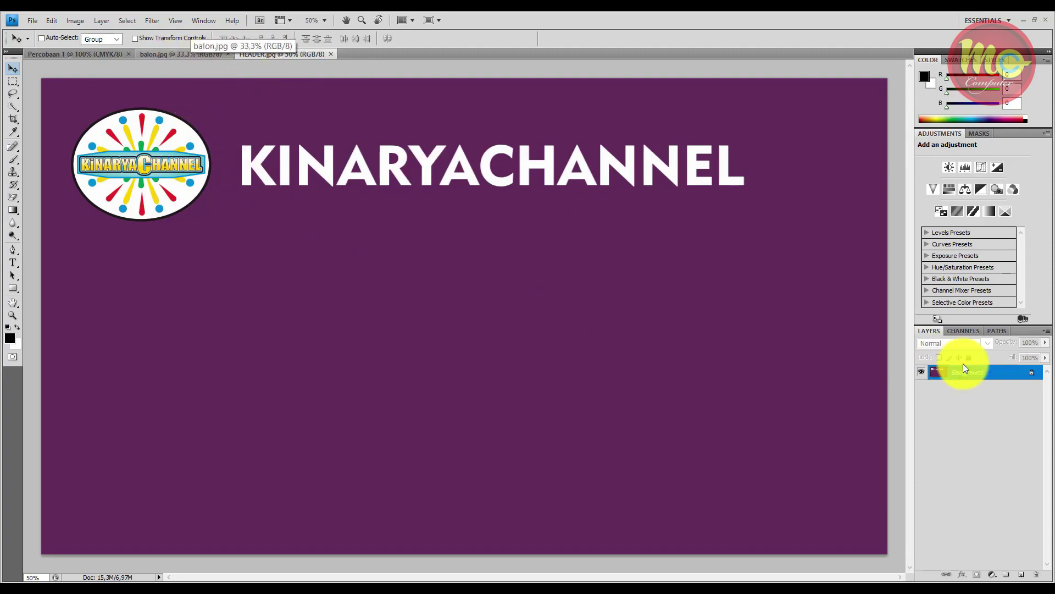
{"action": "left_click_drag", "start_coordinate": [999, 370], "coordinate": [335, 191]}
{"action": "left_click", "coordinate": [529, 235]}
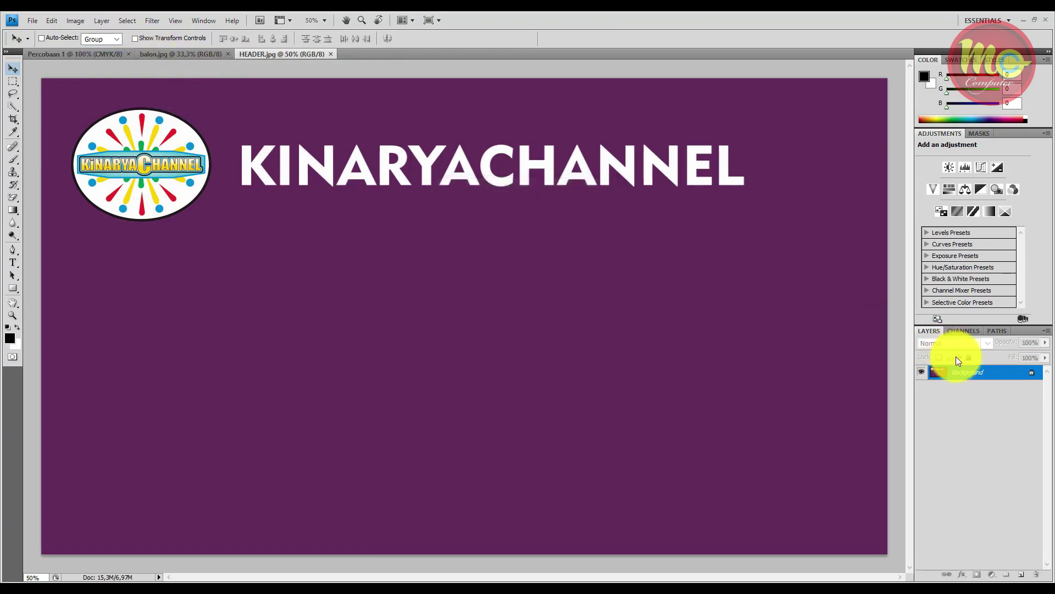
- Convert the Background of HEADER.jpg into a regular layer with the default settings and load its contents as a selection
{"action": "left_click_drag", "start_coordinate": [972, 377], "coordinate": [935, 372]}
{"action": "double_click", "coordinate": [934, 374]}
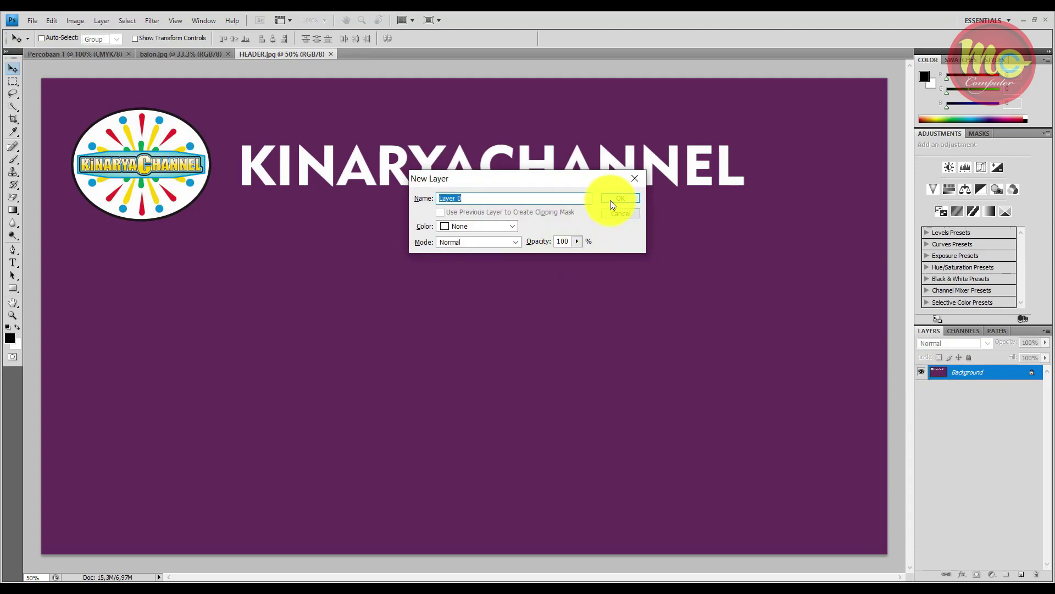
{"action": "left_click", "coordinate": [610, 199]}
{"action": "left_click", "coordinate": [943, 374], "text": "ctrl"}
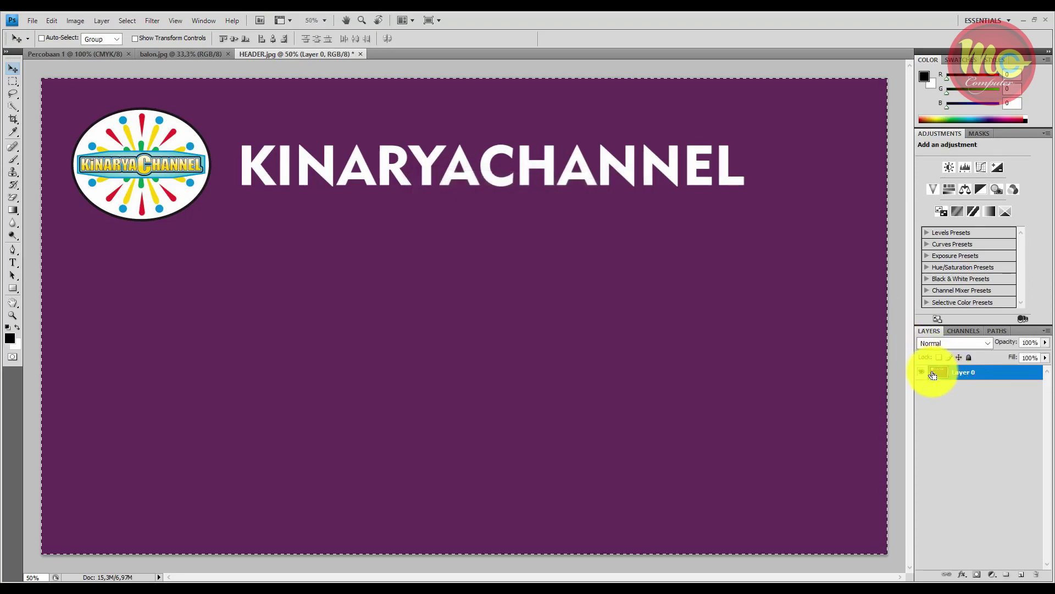
- Copy the selected HEADER.jpg image into balon.jpg with the Move tool and shift its new layer slightly to the right
{"action": "left_click_drag", "start_coordinate": [152, 64], "coordinate": [543, 250]}
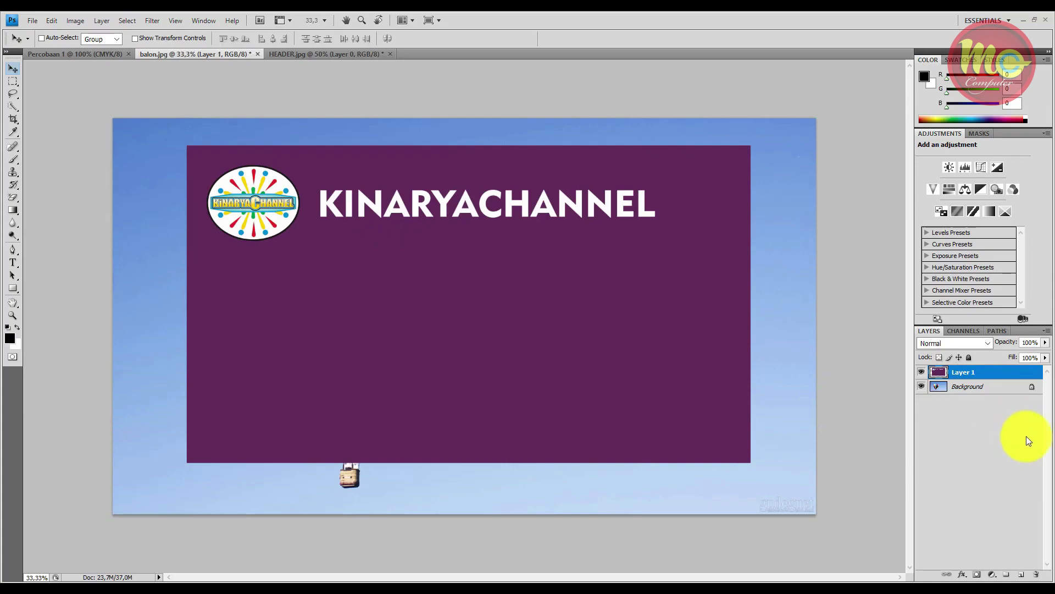
{"action": "left_click", "coordinate": [970, 390]}
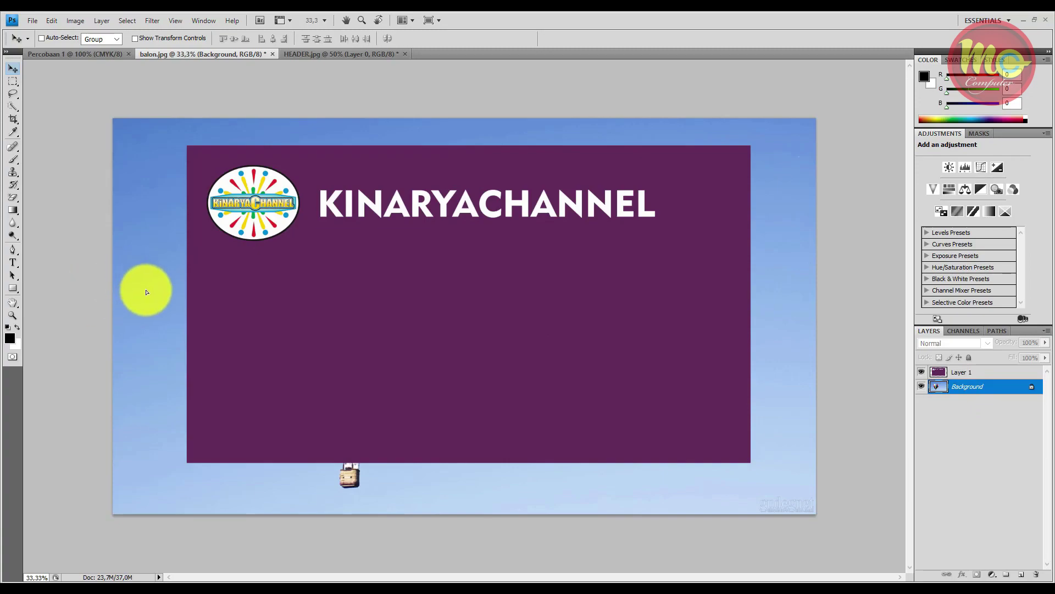
{"action": "left_click_drag", "start_coordinate": [143, 292], "coordinate": [381, 271]}
{"action": "left_click", "coordinate": [532, 232]}
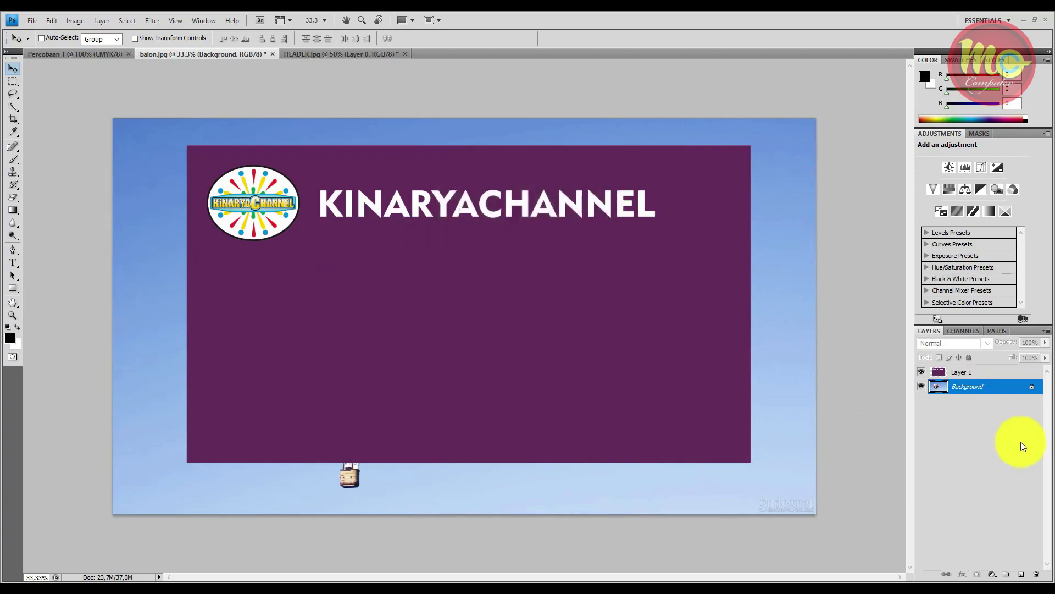
{"action": "left_click", "coordinate": [968, 376]}
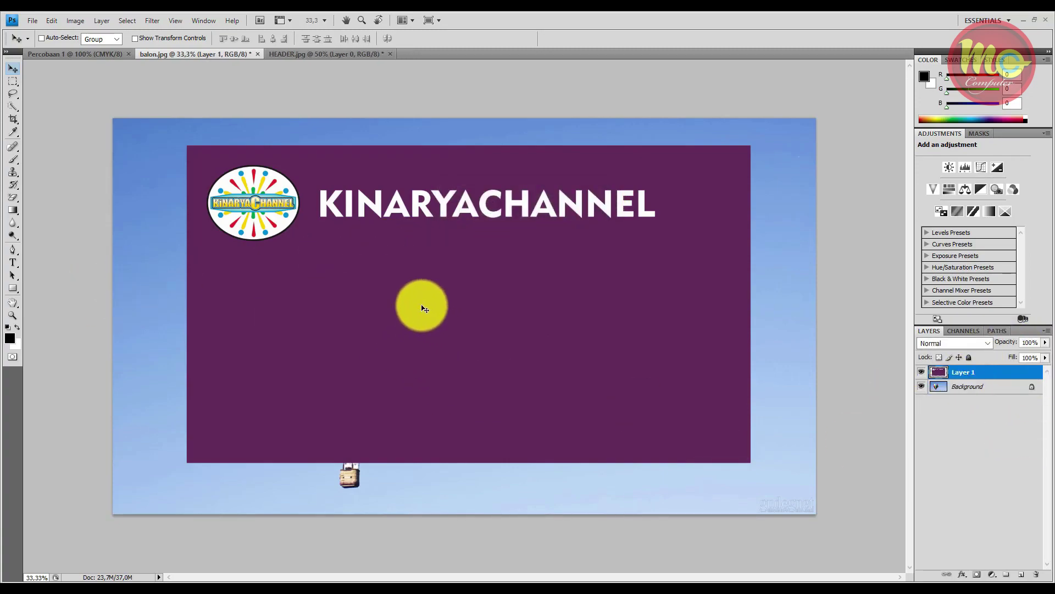
{"action": "mouse_move", "coordinate": [403, 310]}
{"action": "left_mouse_down"}
{"action": "mouse_move", "coordinate": [413, 319]}
{"action": "mouse_move", "coordinate": [412, 308]}
{"action": "left_mouse_up"}
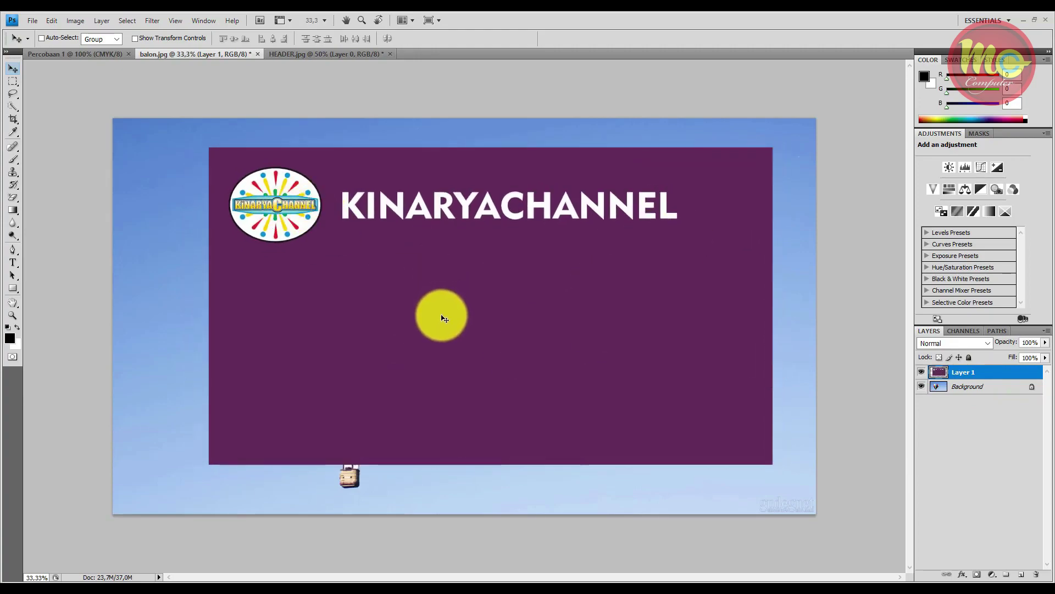
- Hide Layer 1 and add a Brightness/Contrast adjustment layer with brightness -2 and contrast -2
{"action": "left_click", "coordinate": [926, 374]}
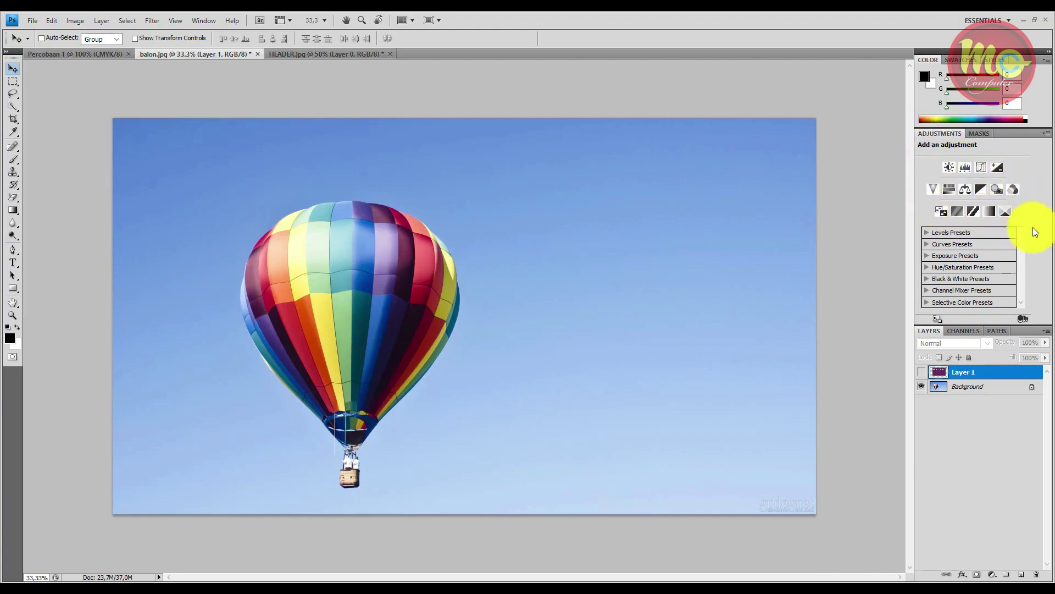
{"action": "left_click", "coordinate": [949, 169]}
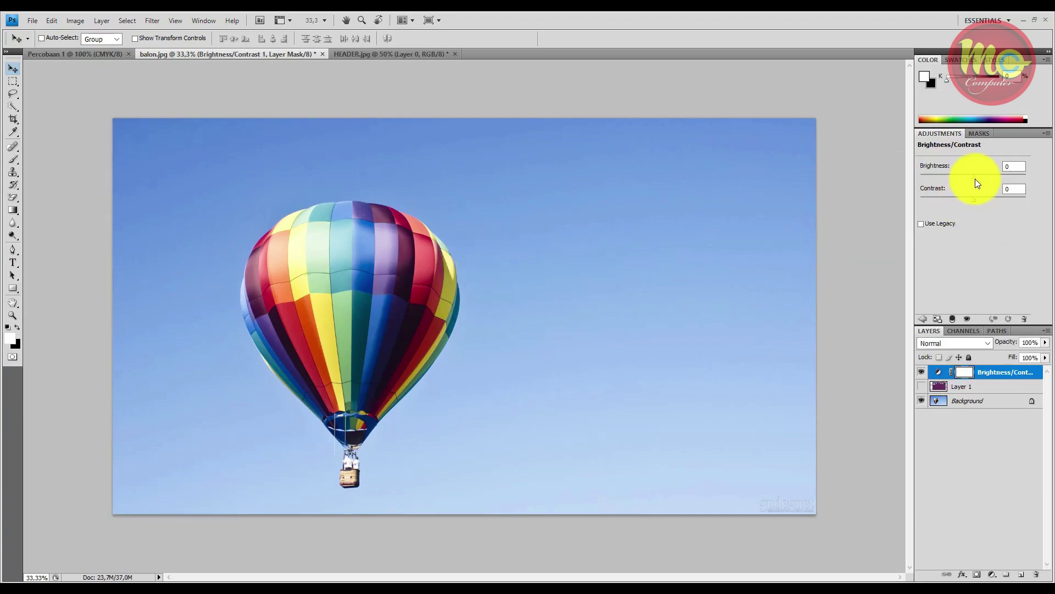
{"action": "left_click_drag", "start_coordinate": [974, 175], "coordinate": [971, 200]}
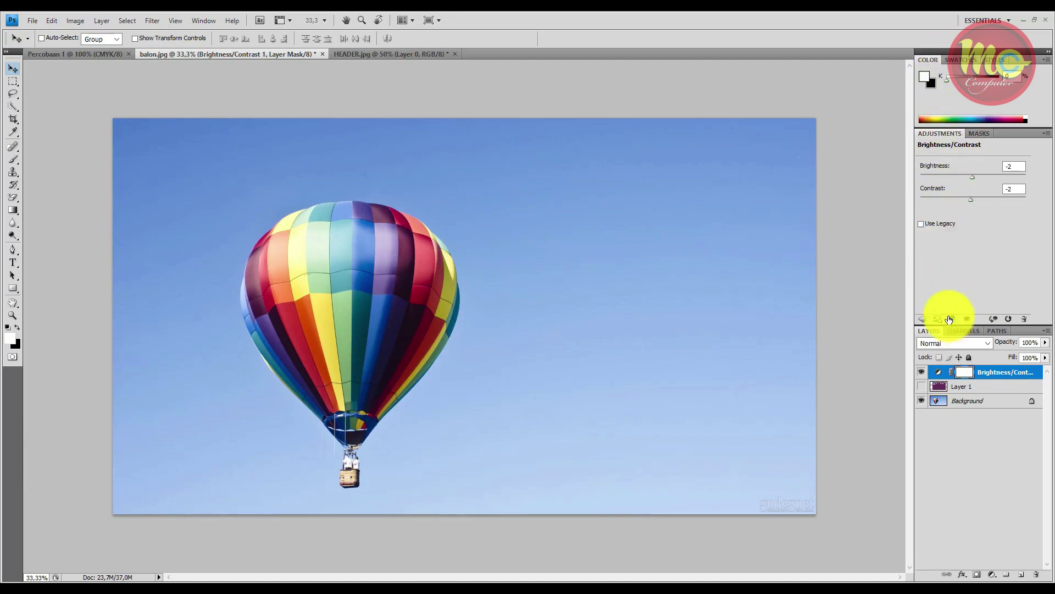
{"action": "left_click", "coordinate": [922, 321]}
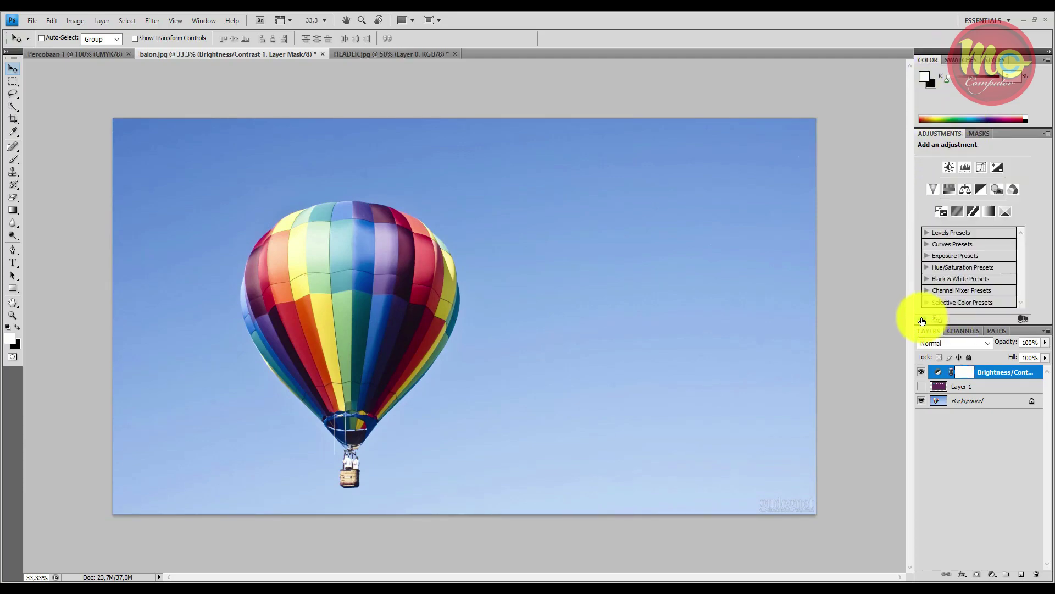
- Add a Levels adjustment layer, try its output black level and leave it at 0
{"action": "left_click", "coordinate": [968, 166]}
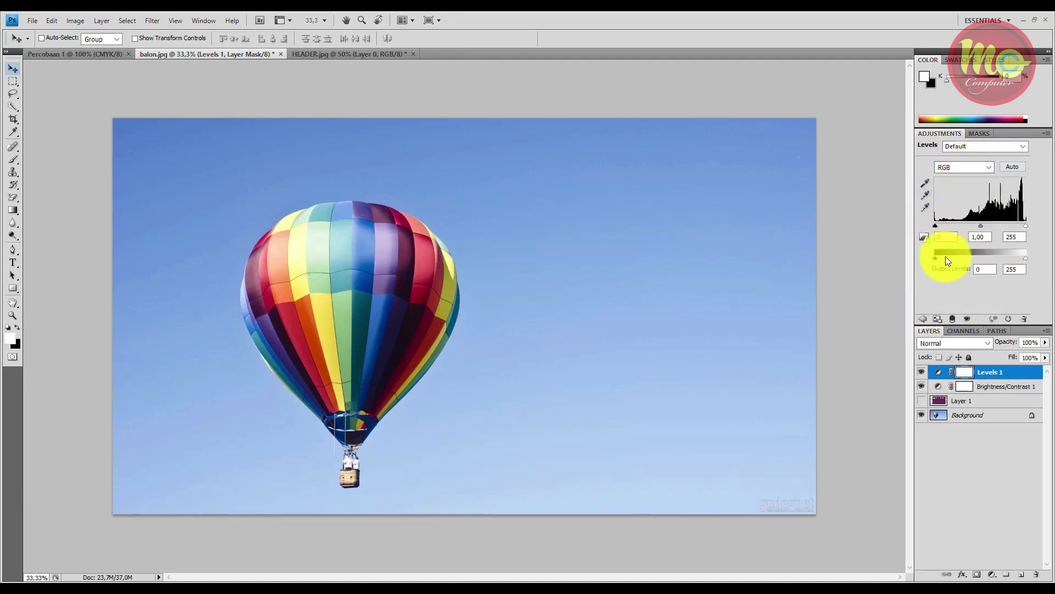
{"action": "mouse_move", "coordinate": [934, 258]}
{"action": "left_mouse_down"}
{"action": "mouse_move", "coordinate": [964, 252]}
{"action": "mouse_move", "coordinate": [933, 256]}
{"action": "left_mouse_up"}
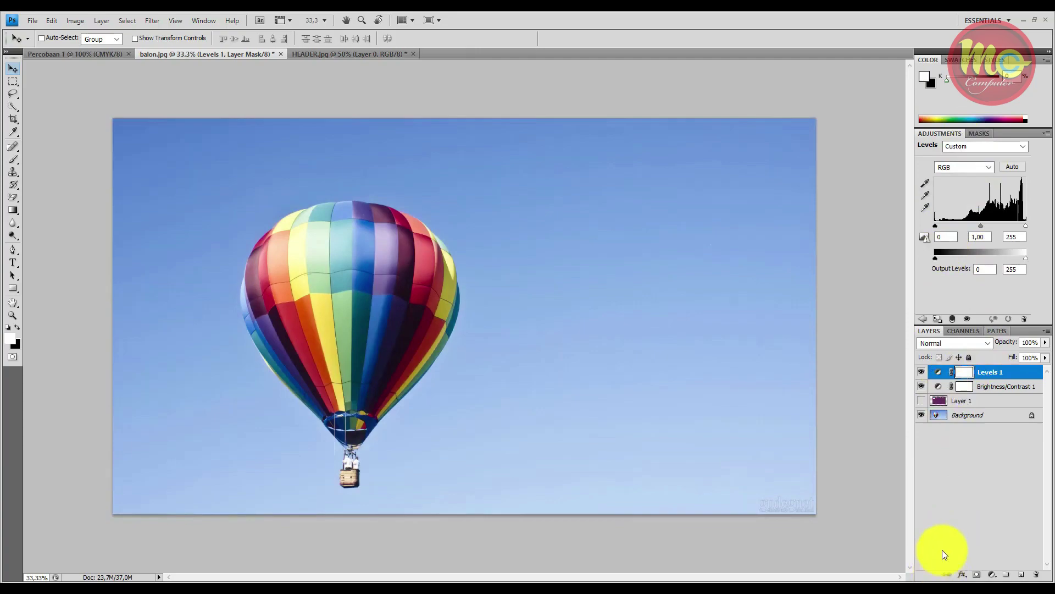
{"action": "left_click", "coordinate": [923, 320]}
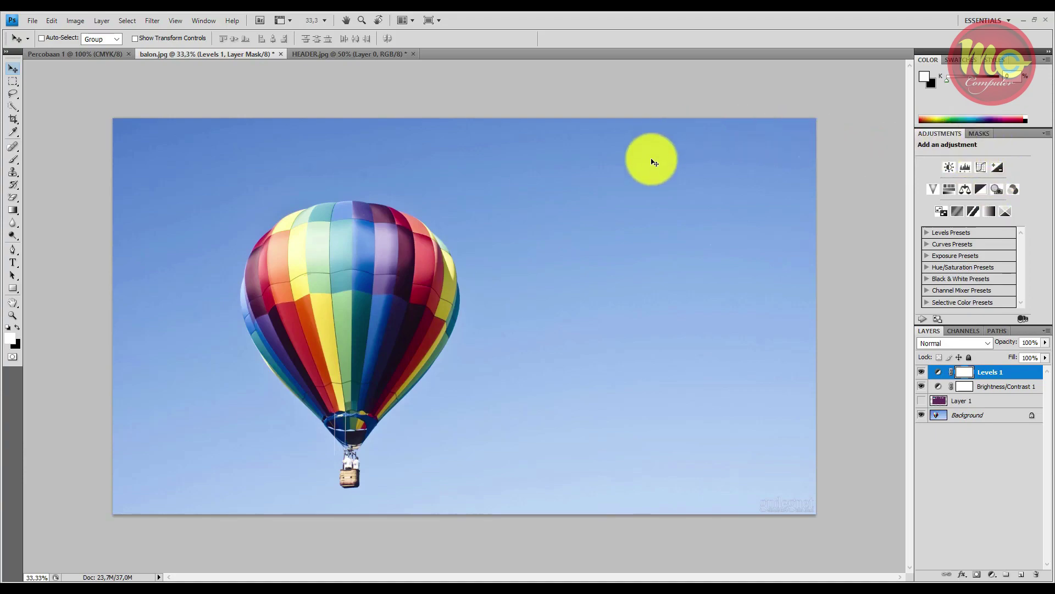
- Review the colour swatches and HEADER.jpg, ending on balon.jpg
{"action": "left_click", "coordinate": [956, 59]}
{"action": "left_click", "coordinate": [930, 60]}
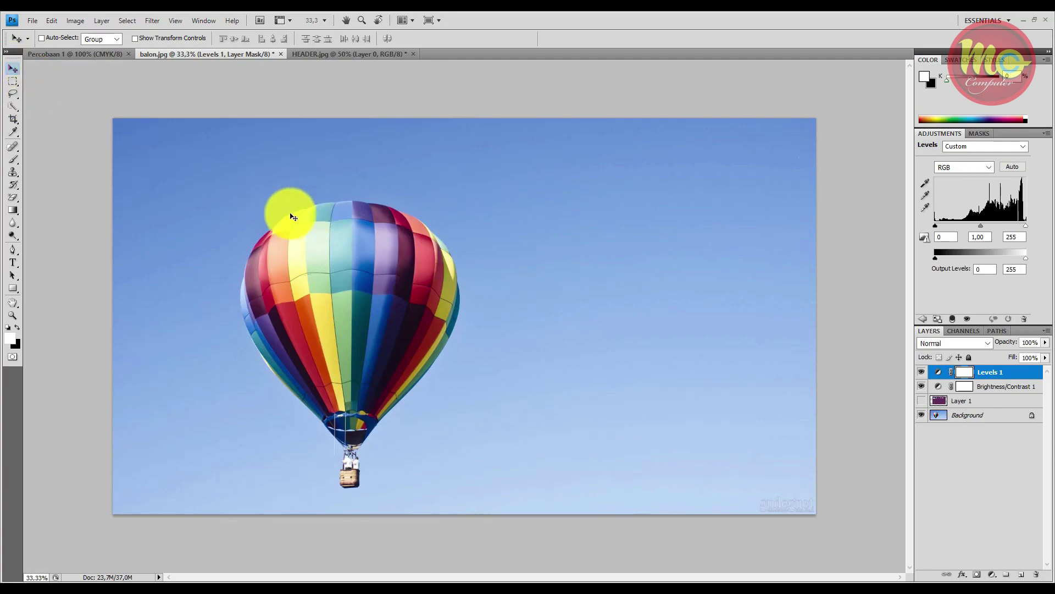
{"action": "left_click", "coordinate": [345, 55]}
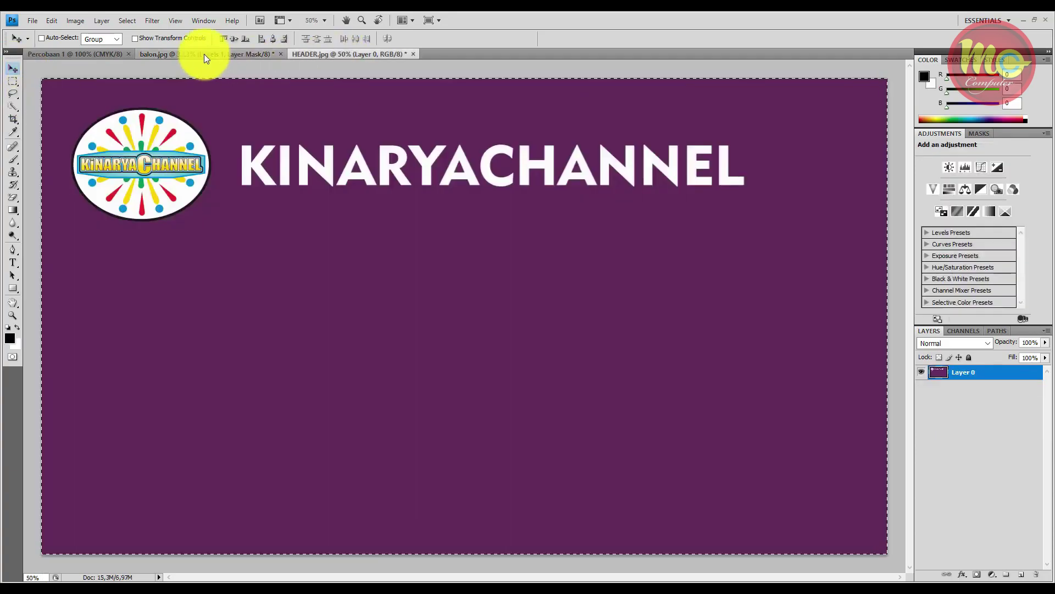
{"action": "left_click", "coordinate": [204, 54]}
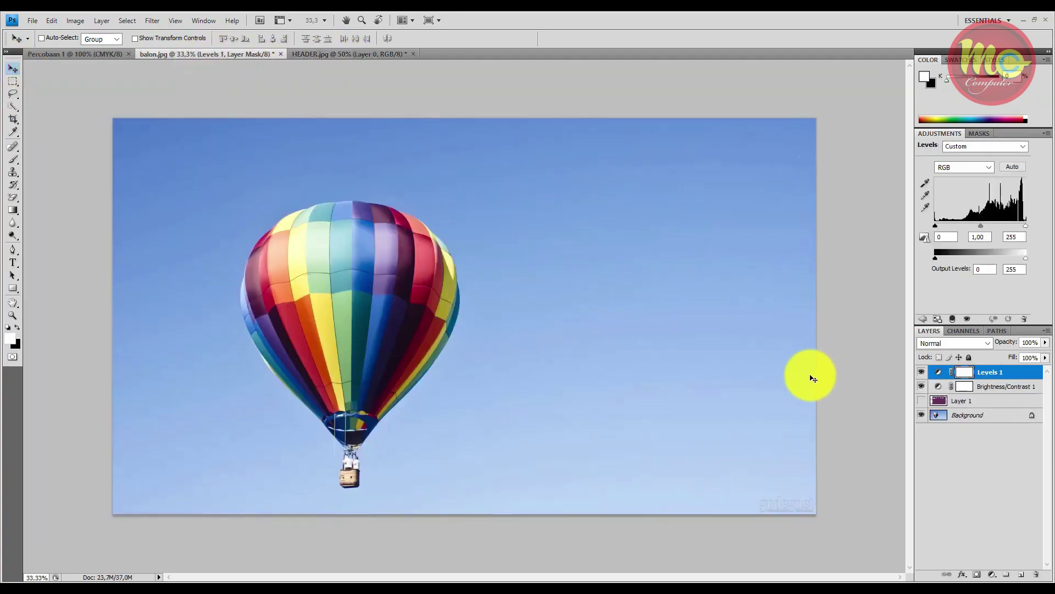
- Show Layer 1 again and reposition it near the middle of the balloon image with the Move tool
{"action": "left_click", "coordinate": [926, 400]}
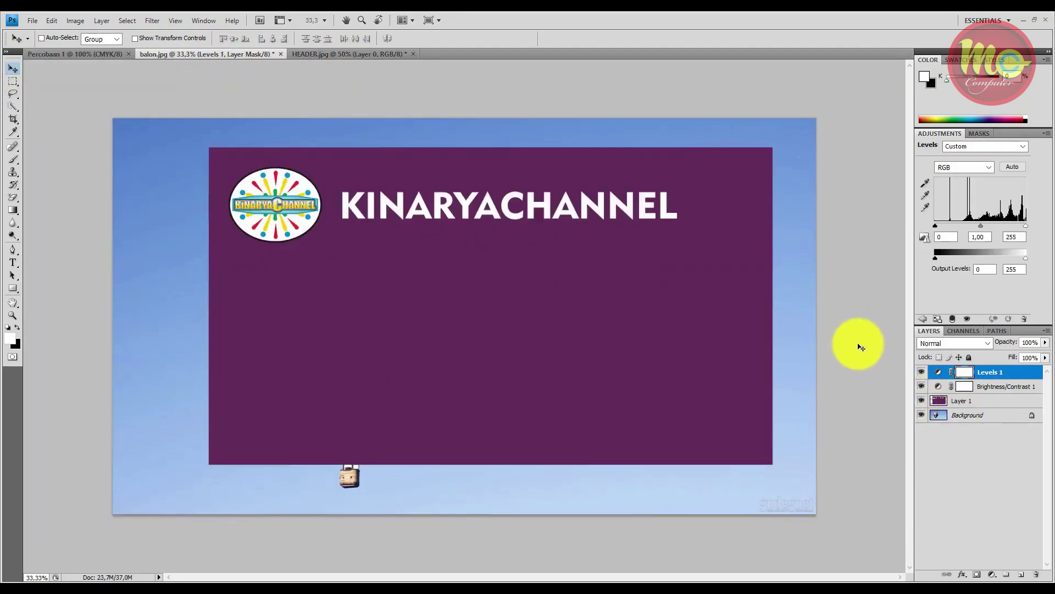
{"action": "left_click", "coordinate": [982, 402]}
{"action": "left_click_drag", "start_coordinate": [605, 349], "coordinate": [474, 305]}
{"action": "left_click", "coordinate": [970, 408]}
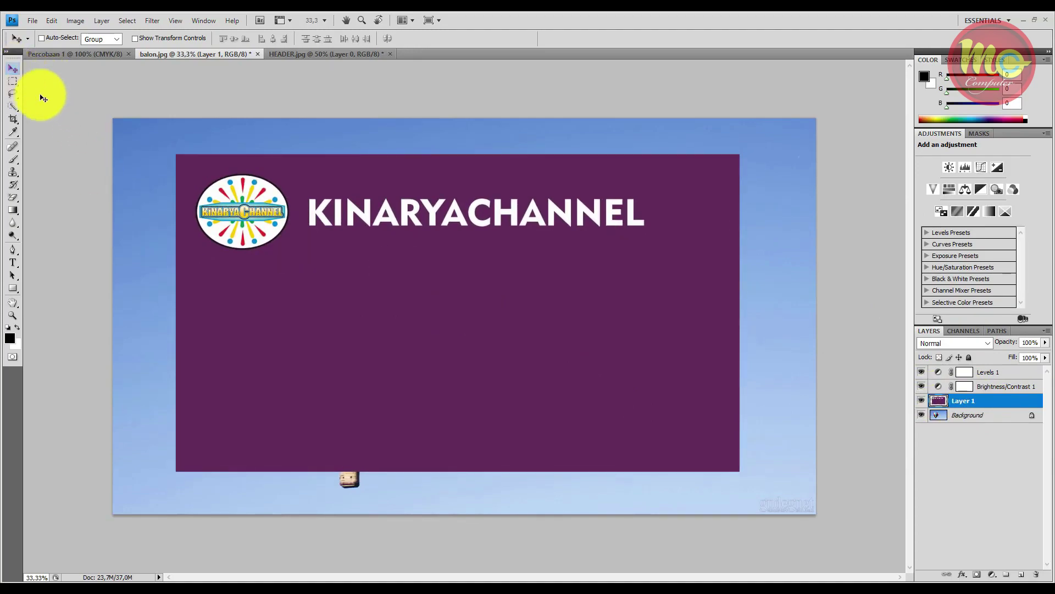
{"action": "left_click_drag", "start_coordinate": [386, 290], "coordinate": [402, 281]}
{"action": "mouse_move", "coordinate": [549, 290]}
{"action": "left_mouse_down"}
{"action": "mouse_move", "coordinate": [523, 297]}
{"action": "mouse_move", "coordinate": [542, 301]}
{"action": "left_mouse_up"}
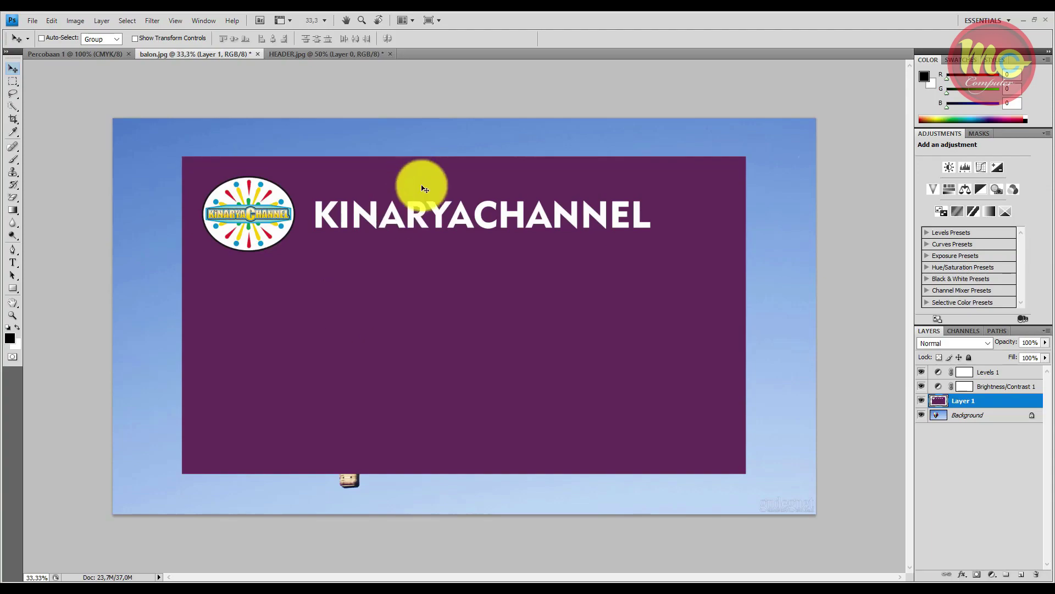
{"action": "mouse_move", "coordinate": [357, 280]}
{"action": "left_mouse_down"}
{"action": "mouse_move", "coordinate": [438, 278]}
{"action": "mouse_move", "coordinate": [373, 281]}
{"action": "left_mouse_up"}
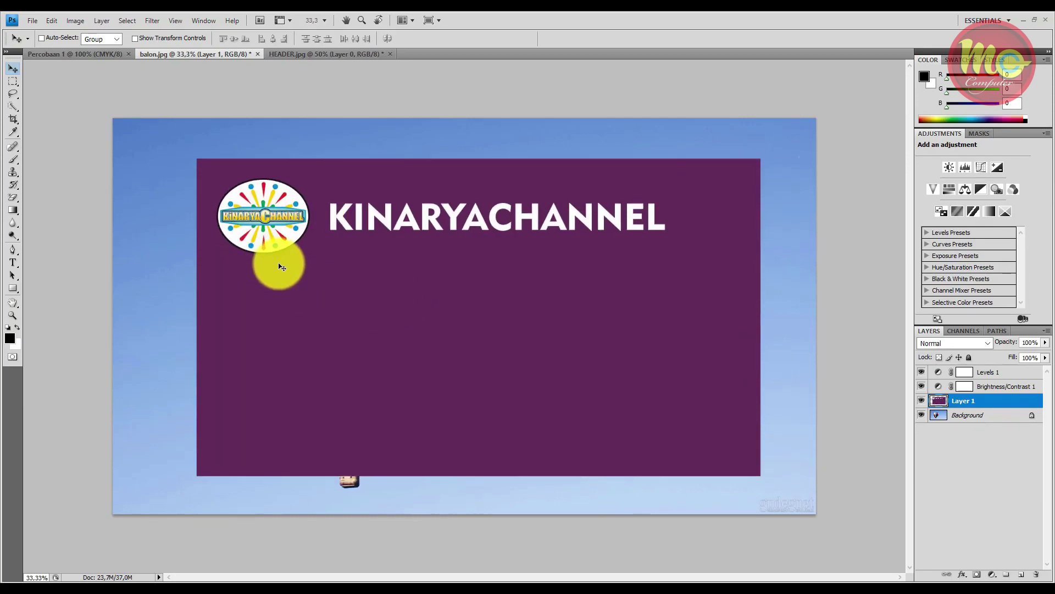
- Scale Layer 1 proportionally to about 43% with Free Transform, positioned to the lower right of the balloon, and apply it
{"action": "key", "text": "ctrl+t"}
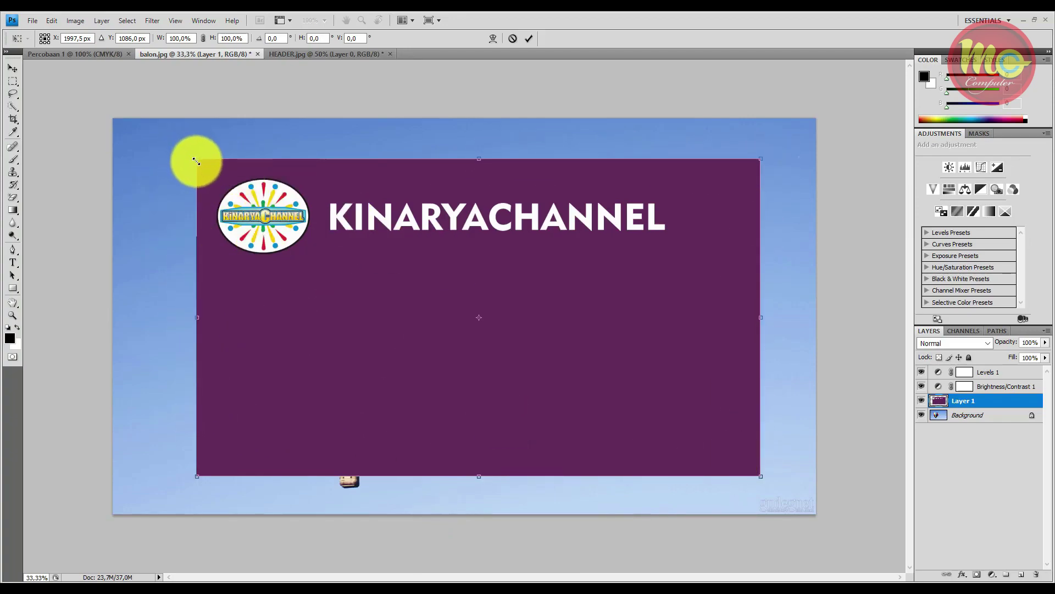
{"action": "left_click_drag", "start_coordinate": [197, 162], "coordinate": [394, 276]}
{"action": "left_click_drag", "start_coordinate": [762, 475], "coordinate": [734, 449]}
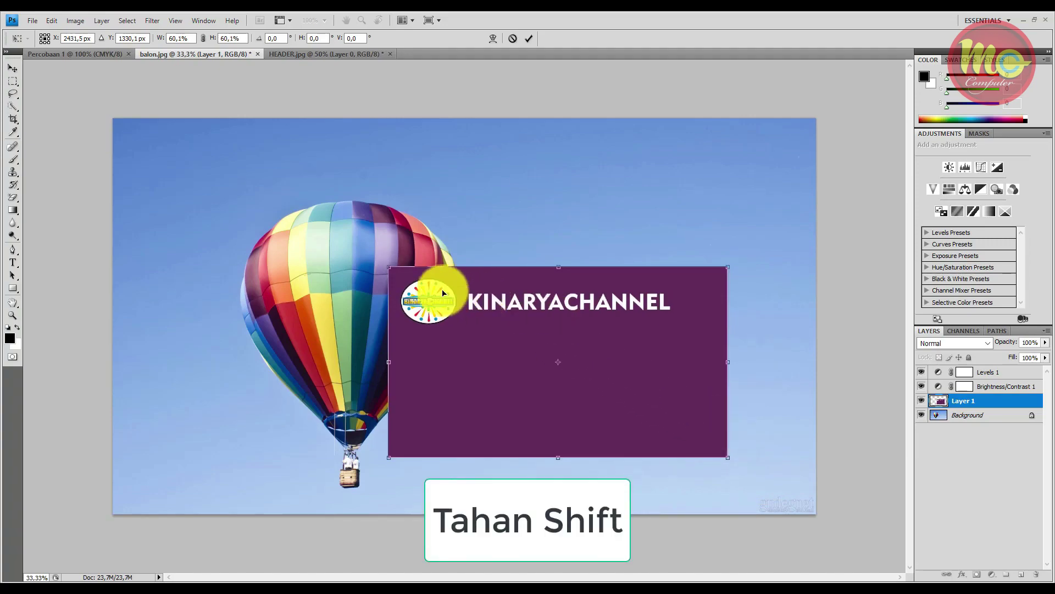
{"action": "left_click_drag", "start_coordinate": [388, 264], "coordinate": [465, 320]}
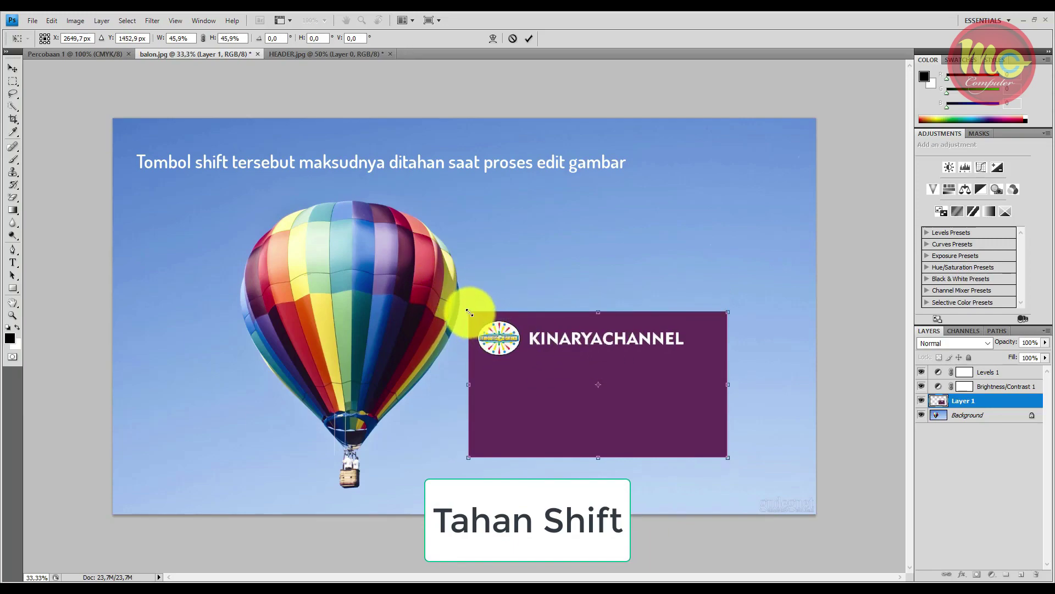
{"action": "left_click_drag", "start_coordinate": [466, 309], "coordinate": [522, 254]}
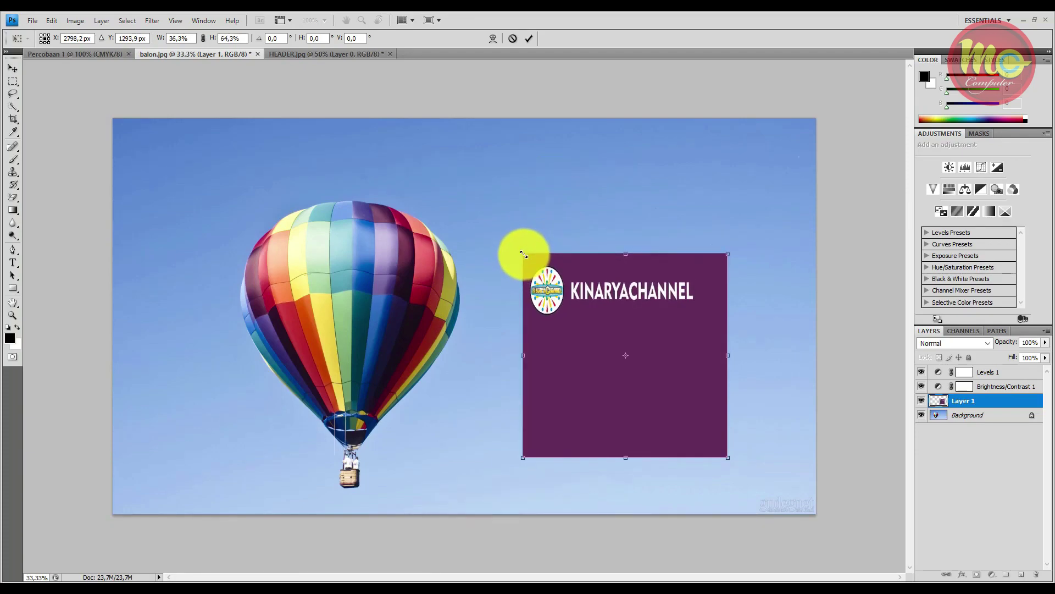
{"action": "key", "text": "ctrl+z"}
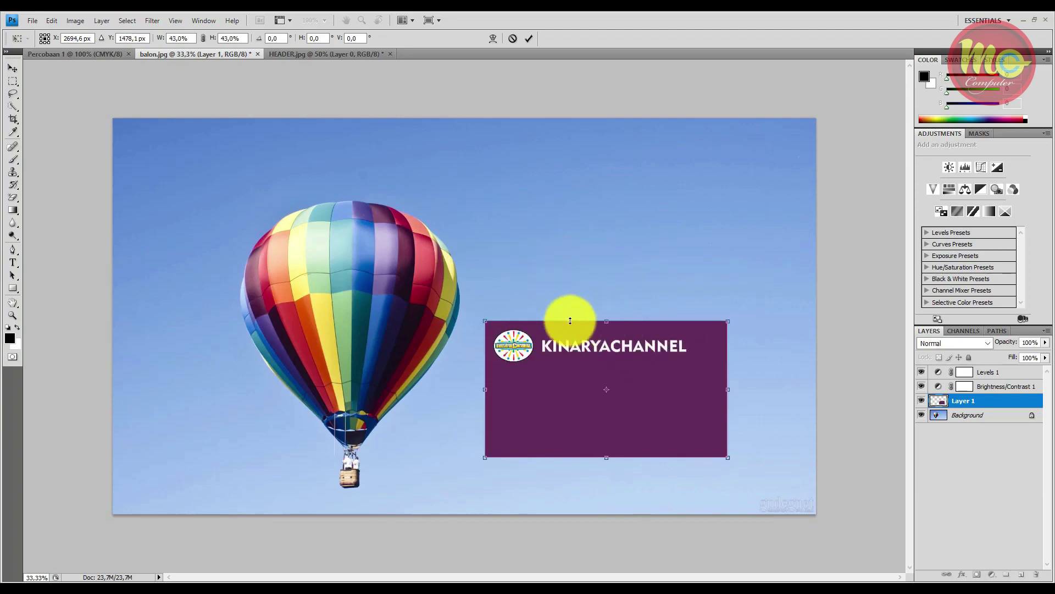
{"action": "double_click", "coordinate": [580, 388]}
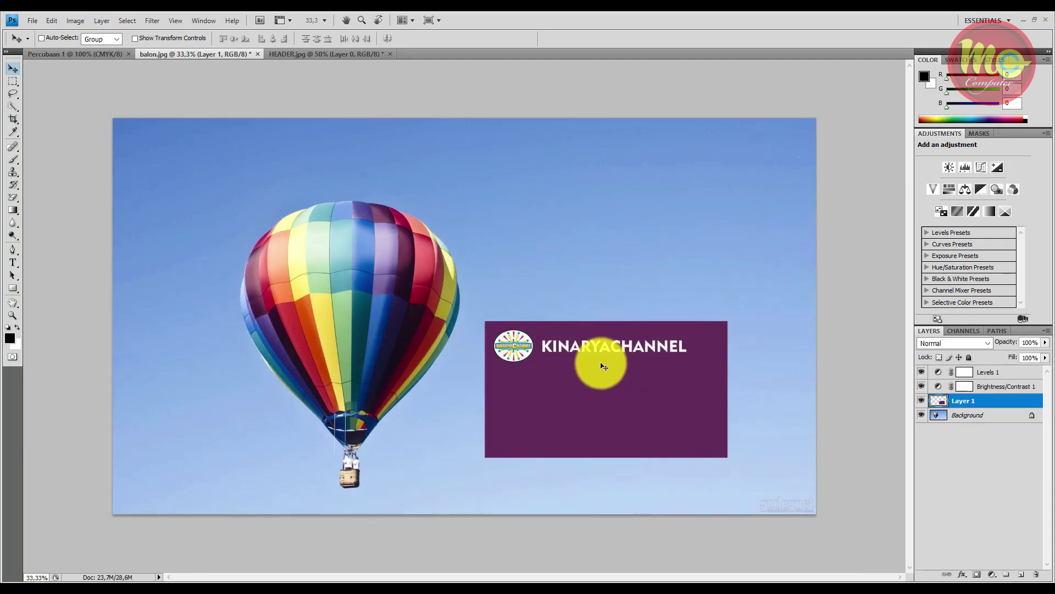
- Rotate Layer 1 clockwise by about 17.9° with Free Transform and apply it while switching to the Lasso tool
{"action": "key", "text": "ctrl+t"}
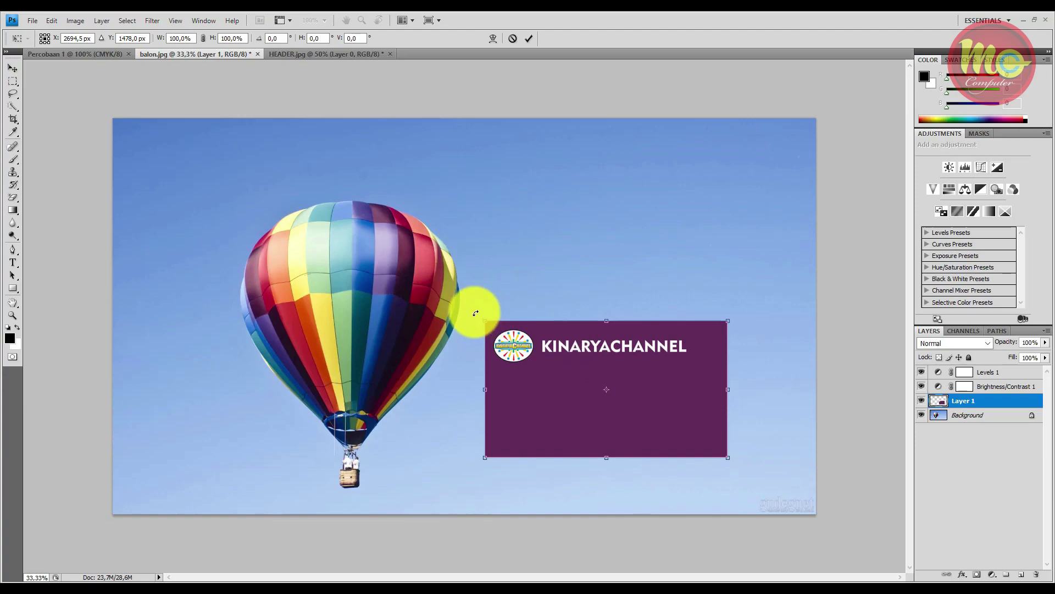
{"action": "left_click_drag", "start_coordinate": [487, 299], "coordinate": [517, 287]}
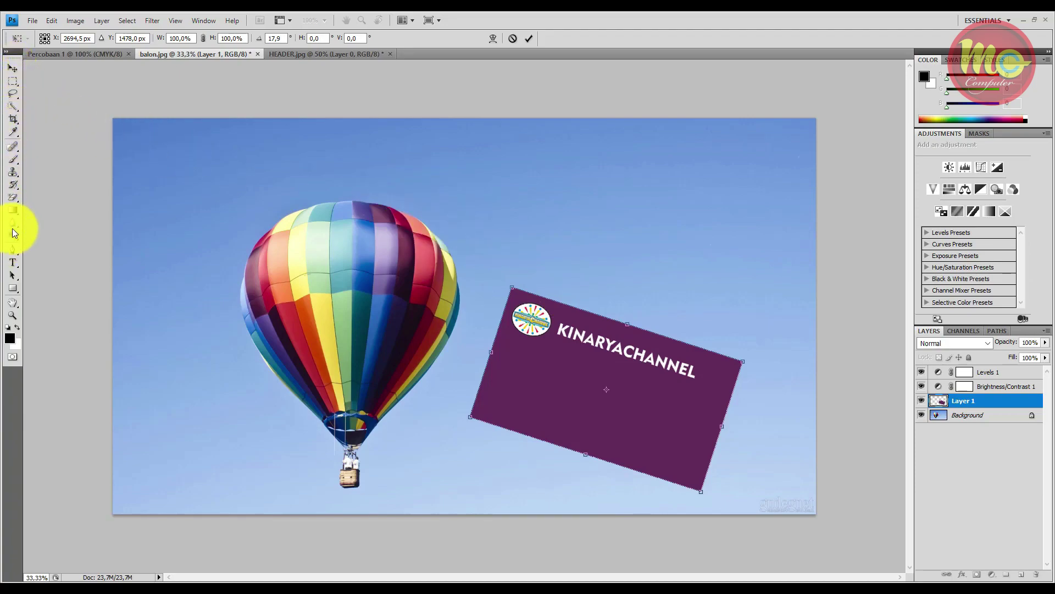
{"action": "left_click", "coordinate": [12, 93]}
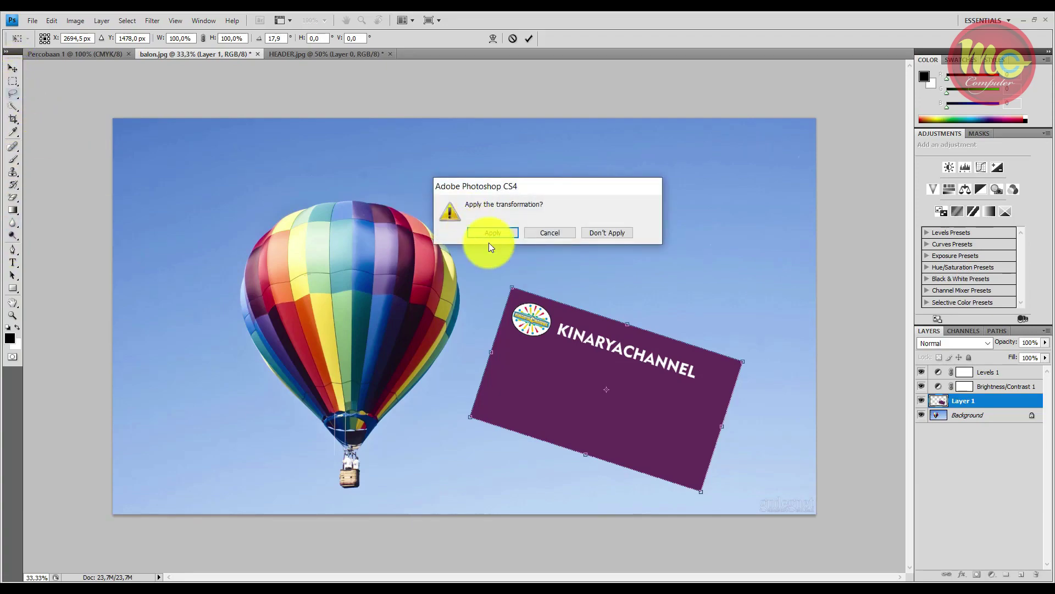
{"action": "left_click", "coordinate": [511, 231]}
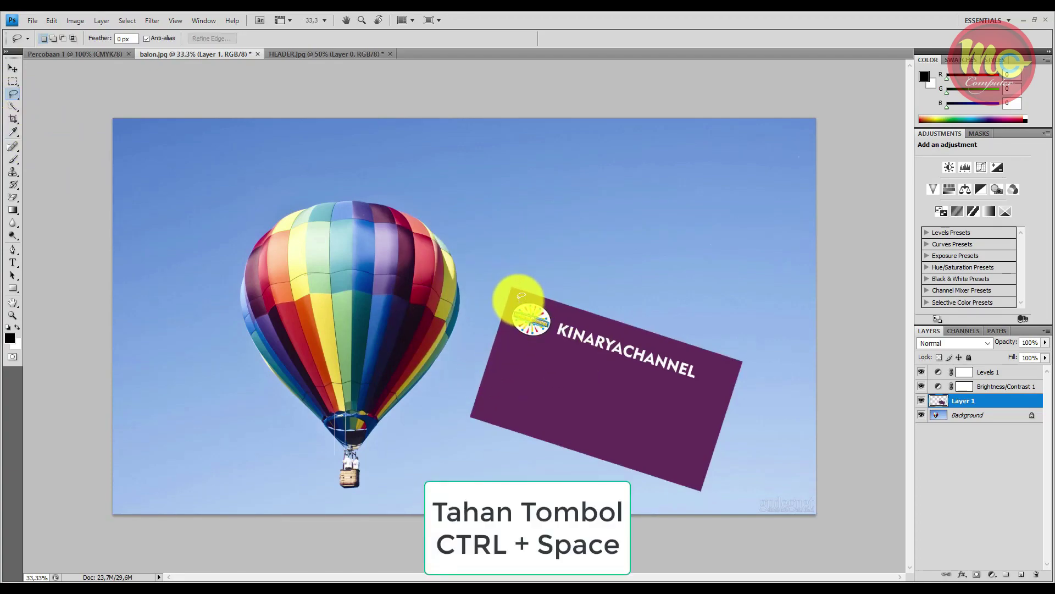
- Zoom in to 100% on the header logo, zoom back out to 33.3%, and reactivate the Move tool
{"action": "key", "text": "ctrl+space"}
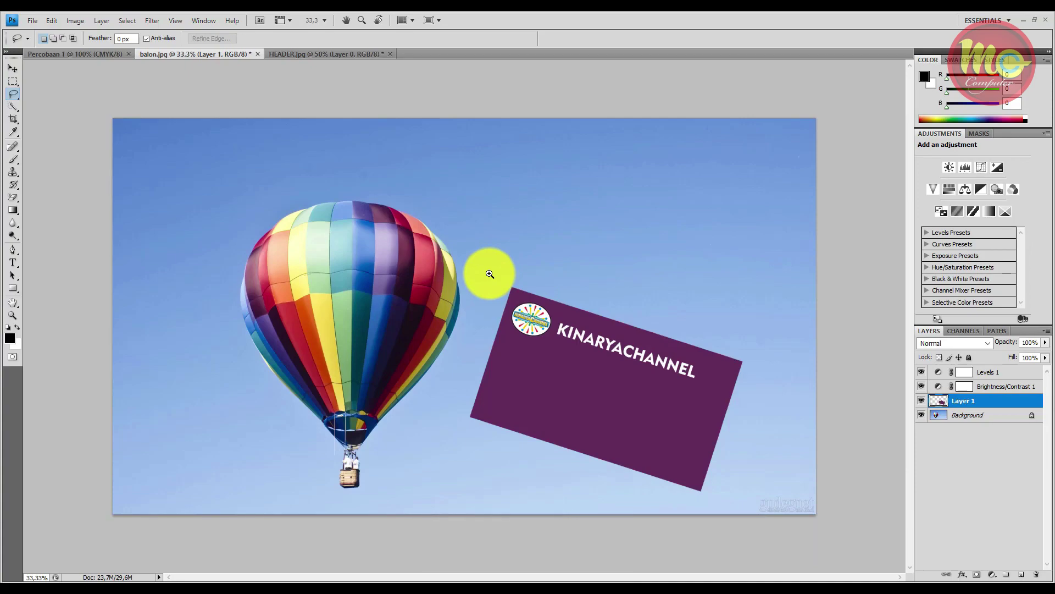
{"action": "left_click", "coordinate": [502, 305]}
{"action": "left_click", "coordinate": [500, 306]}
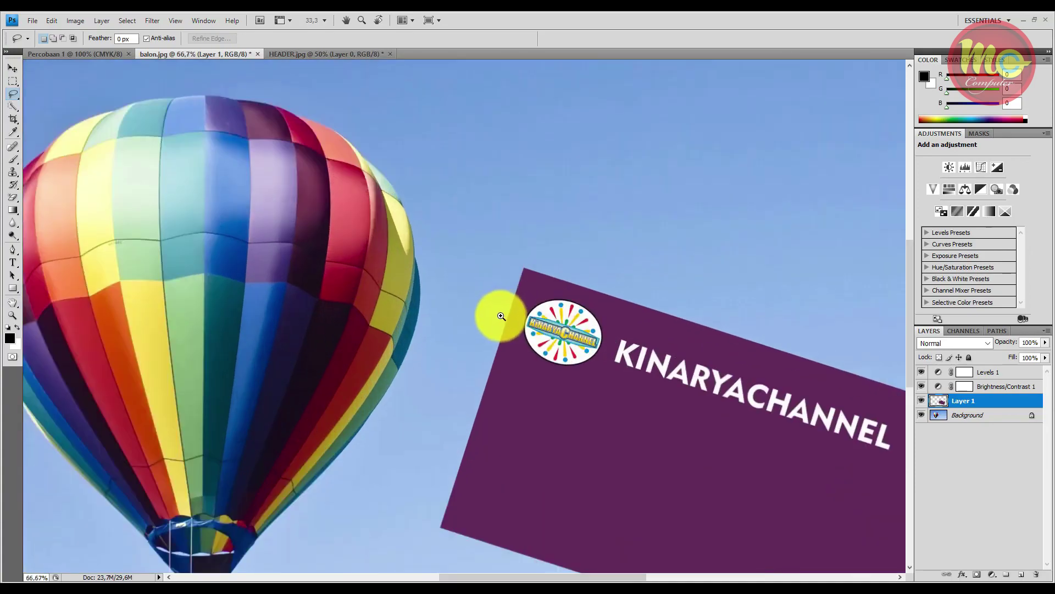
{"action": "left_click", "coordinate": [573, 324]}
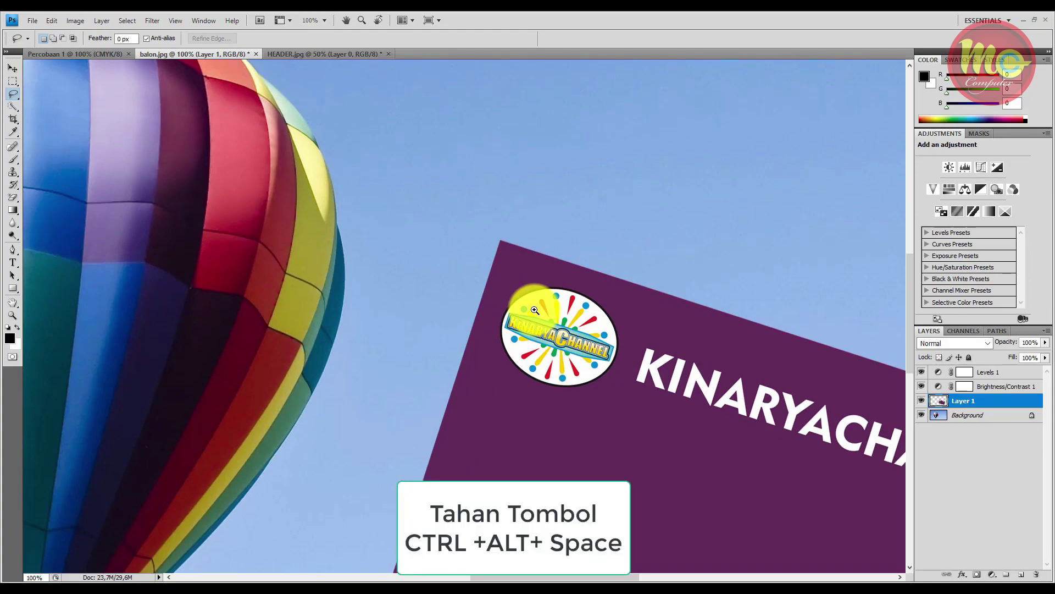
{"action": "left_click", "coordinate": [537, 299], "text": "ctrl+alt"}
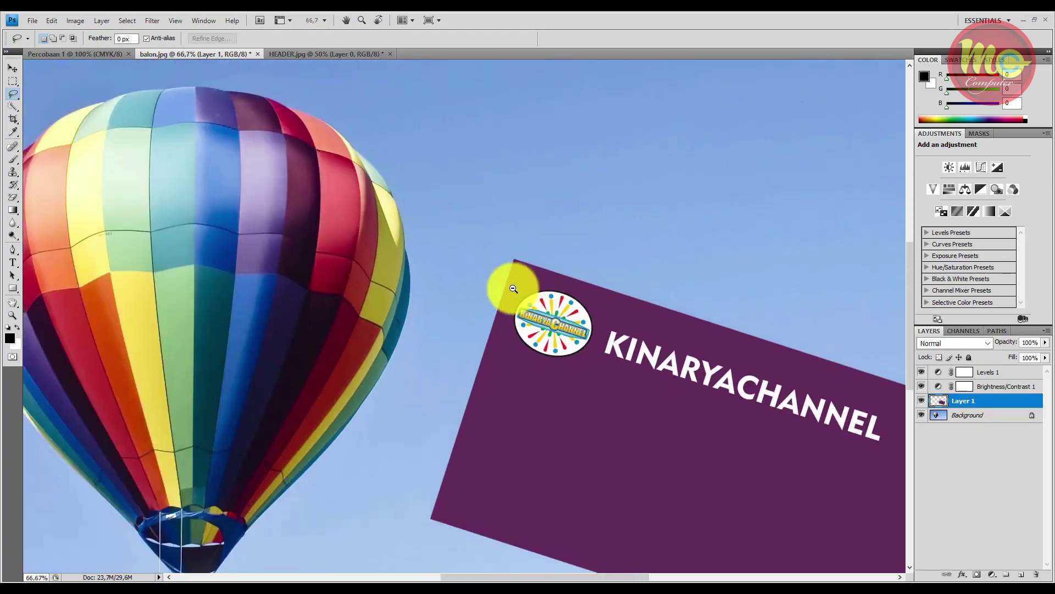
{"action": "left_click", "coordinate": [511, 287], "text": "ctrl+alt"}
{"action": "left_click", "coordinate": [514, 289], "text": "ctrl+alt"}
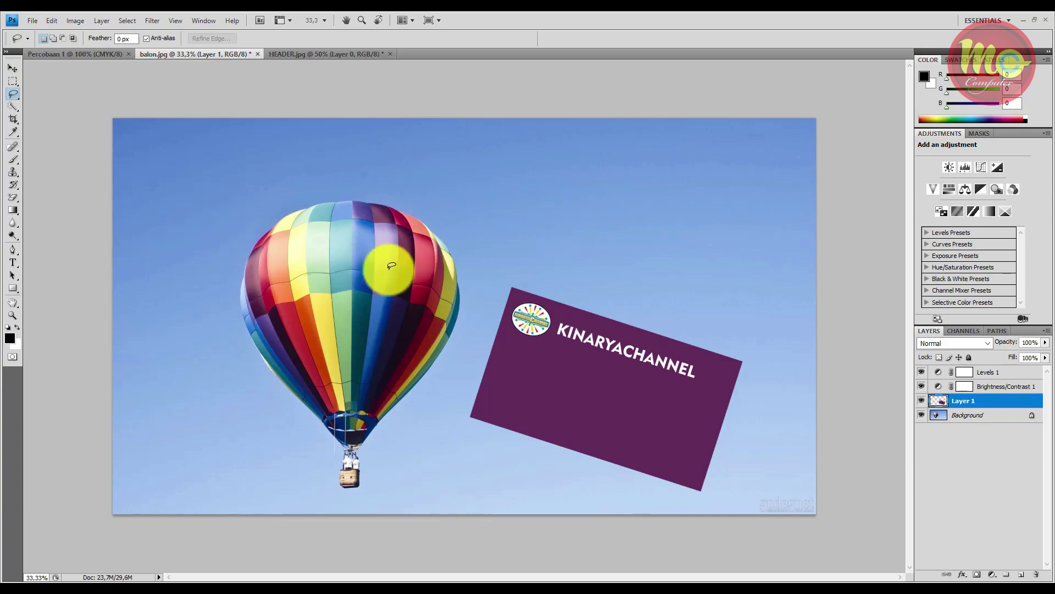
{"action": "left_click", "coordinate": [12, 68]}
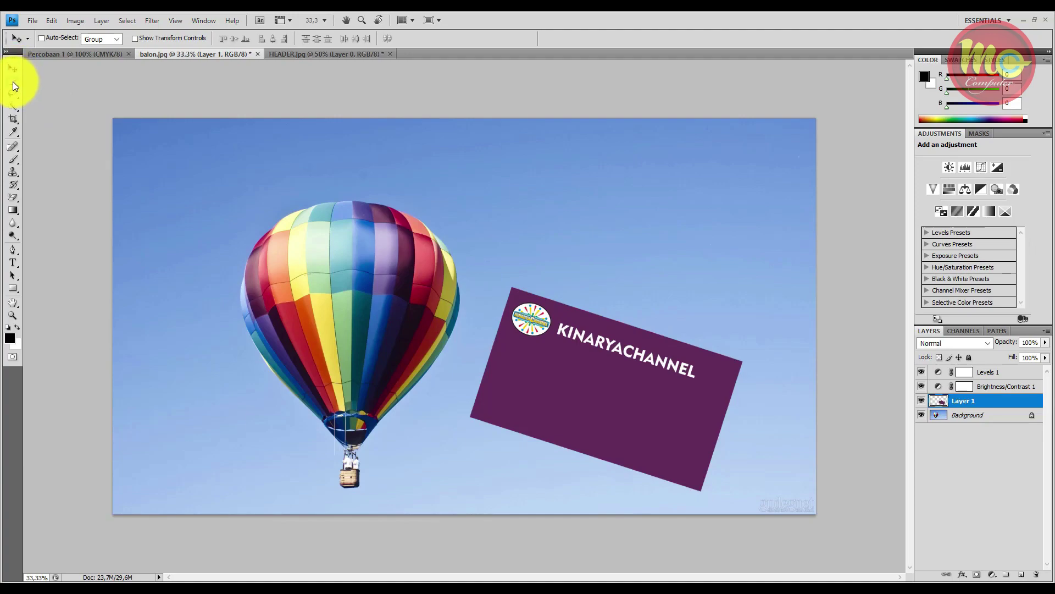
- Select the whole balloon with the Rectangular Marquee and try to move the selected area while Layer 1 is active
{"action": "left_click", "coordinate": [12, 81]}
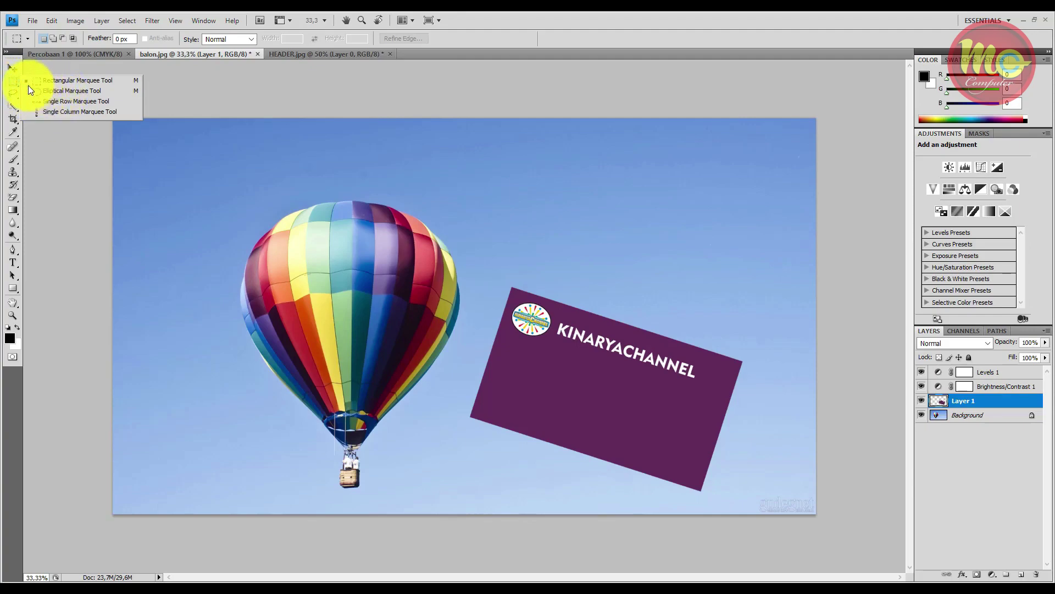
{"action": "left_click", "coordinate": [11, 79]}
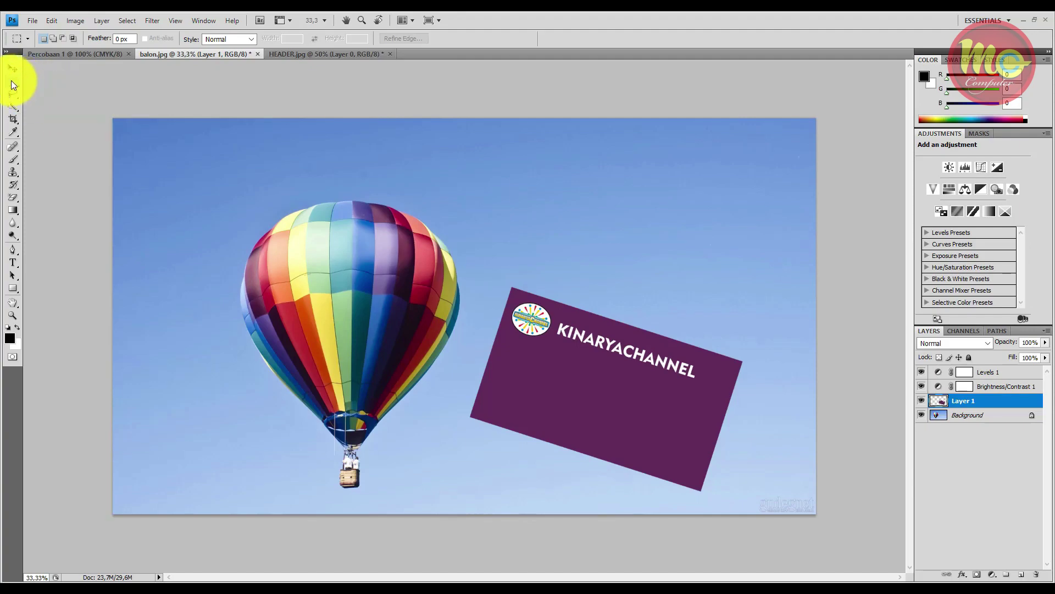
{"action": "left_click_drag", "start_coordinate": [253, 174], "coordinate": [386, 245]}
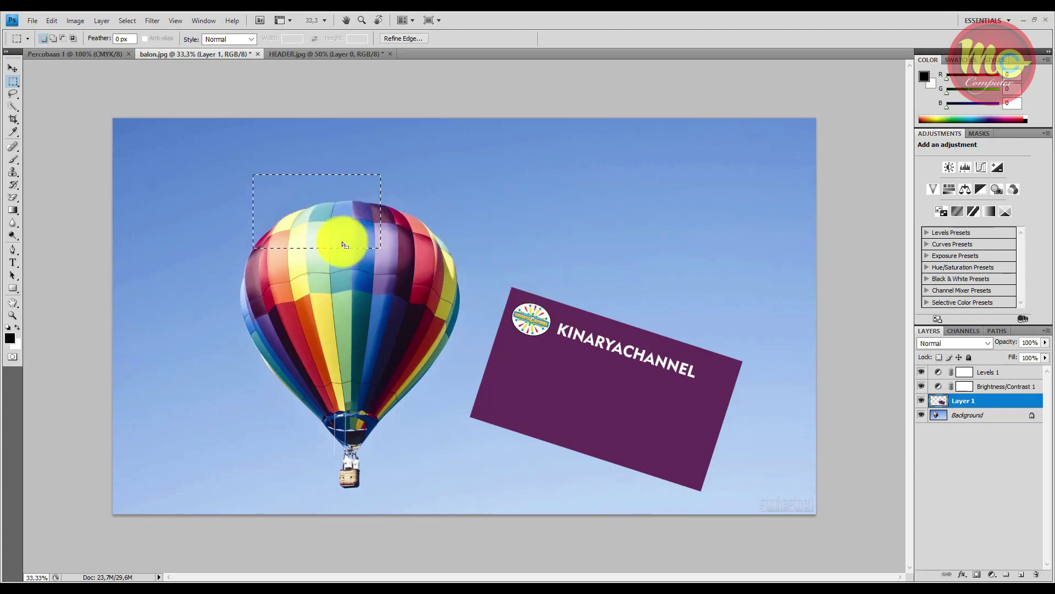
{"action": "left_click", "coordinate": [377, 223]}
{"action": "left_click_drag", "start_coordinate": [219, 179], "coordinate": [472, 501]}
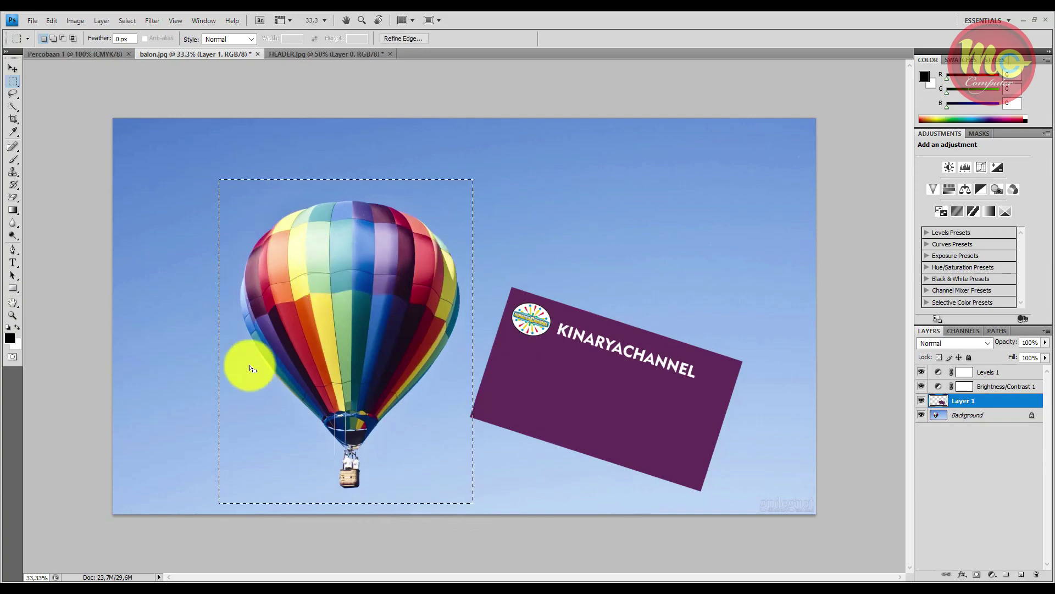
{"action": "left_click", "coordinate": [11, 68]}
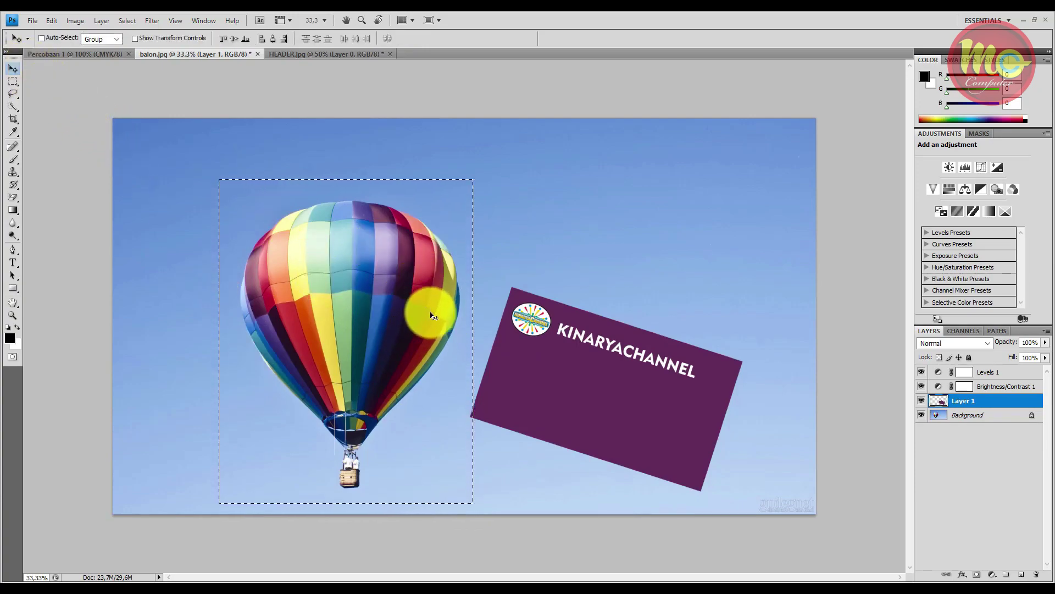
{"action": "mouse_move", "coordinate": [353, 283]}
{"action": "left_mouse_down"}
{"action": "mouse_move", "coordinate": [414, 263]}
{"action": "mouse_move", "coordinate": [407, 274]}
{"action": "mouse_move", "coordinate": [348, 271]}
{"action": "mouse_move", "coordinate": [370, 287]}
{"action": "left_mouse_up"}
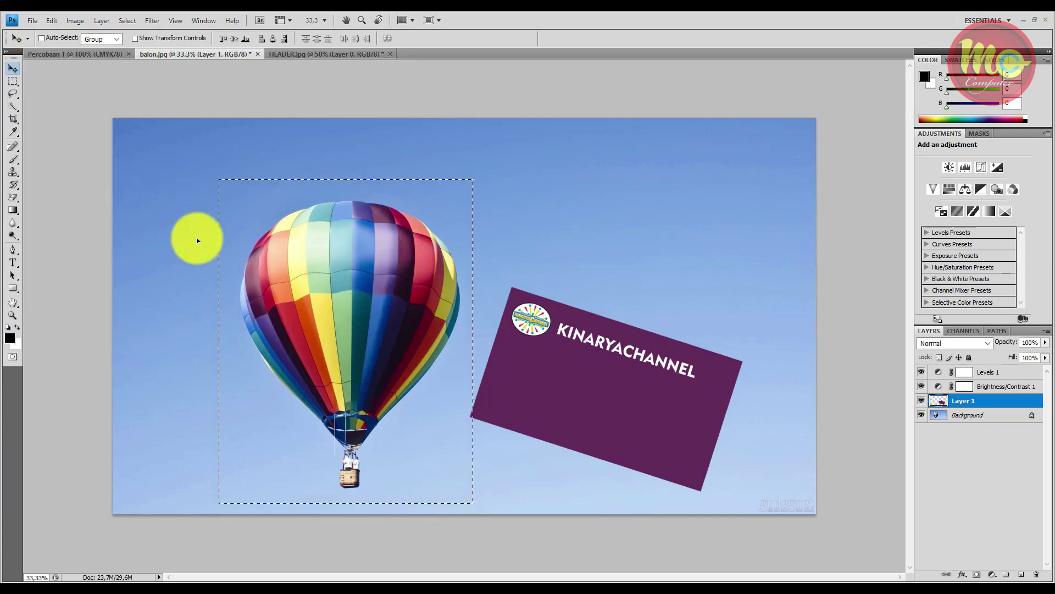
- Marquee the whole balloon again, make the Background layer active, and try to move the selected balloon slightly with the Move tool
{"action": "left_click", "coordinate": [12, 81]}
{"action": "left_click_drag", "start_coordinate": [222, 157], "coordinate": [451, 478]}
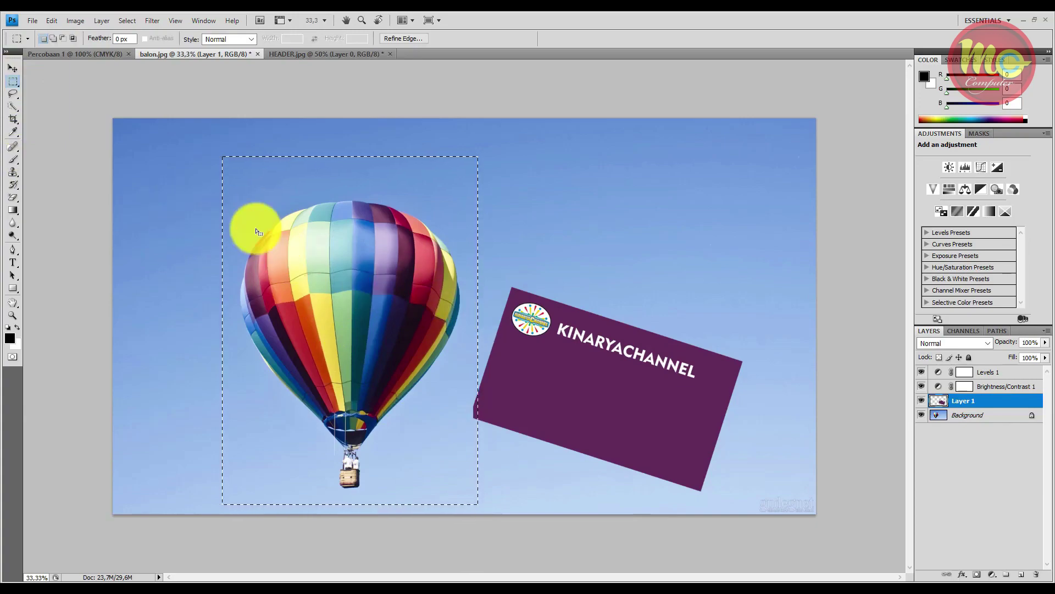
{"action": "left_click", "coordinate": [14, 69]}
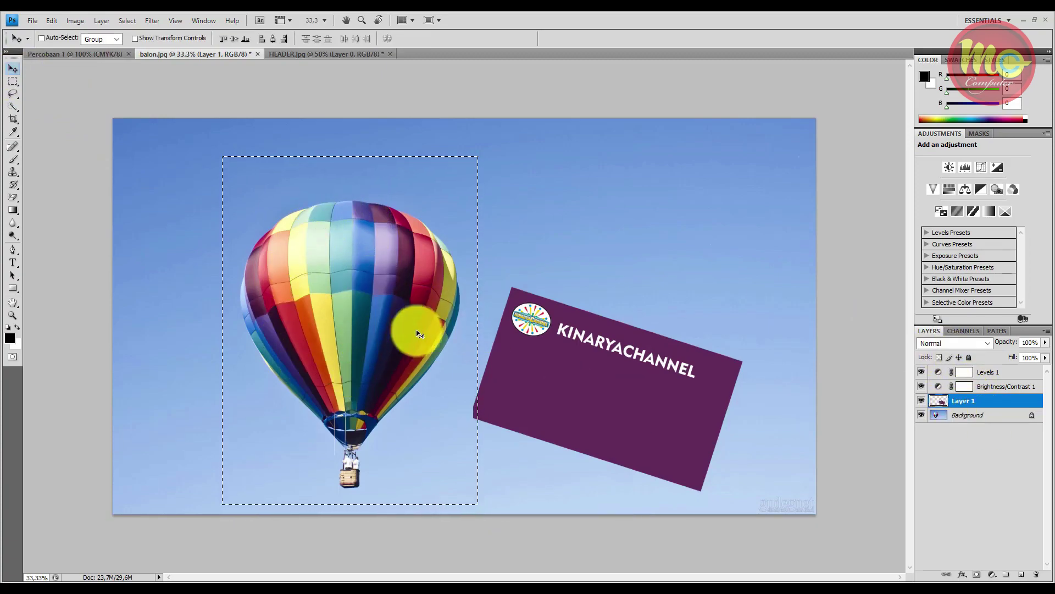
{"action": "left_click", "coordinate": [973, 417]}
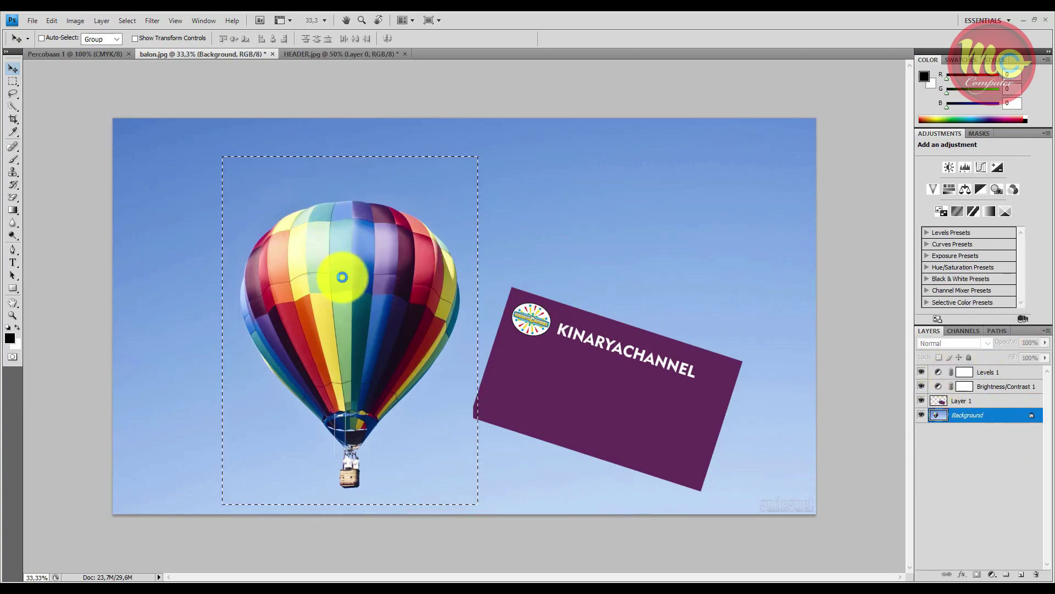
{"action": "left_click_drag", "start_coordinate": [399, 271], "coordinate": [378, 260]}
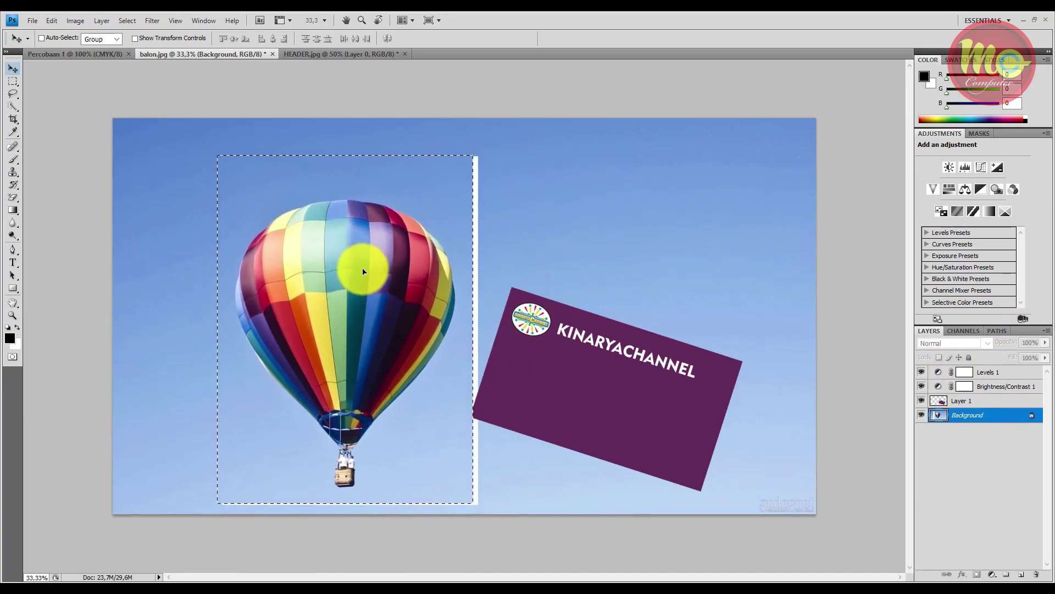
{"action": "left_click_drag", "start_coordinate": [367, 271], "coordinate": [366, 269]}
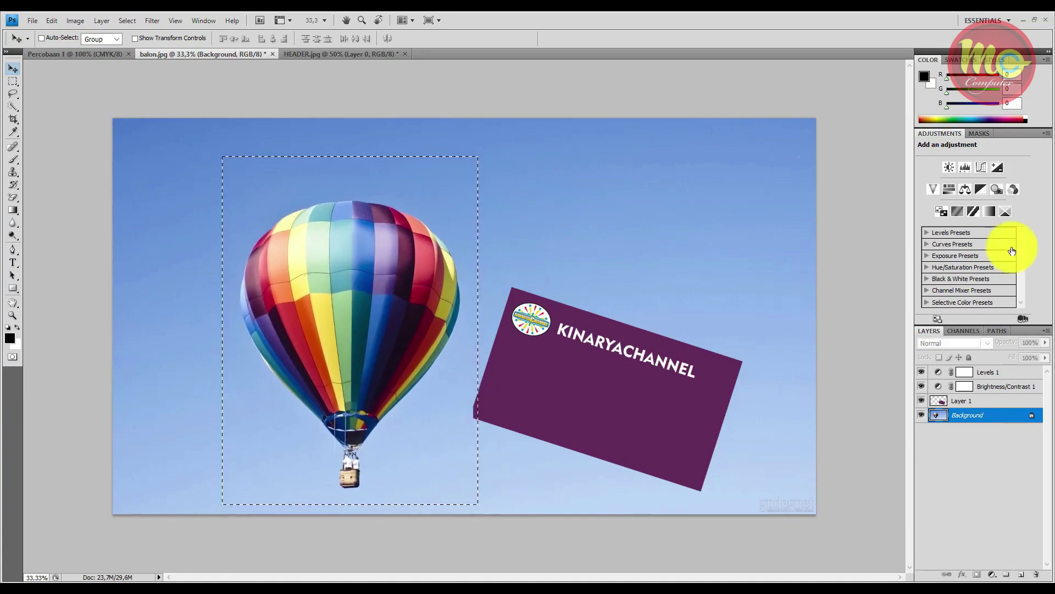
- Clear the rectangular selection and draw a freehand Lasso selection loosely around the entire balloon and basket
{"action": "left_click", "coordinate": [12, 81]}
{"action": "left_click", "coordinate": [12, 80]}
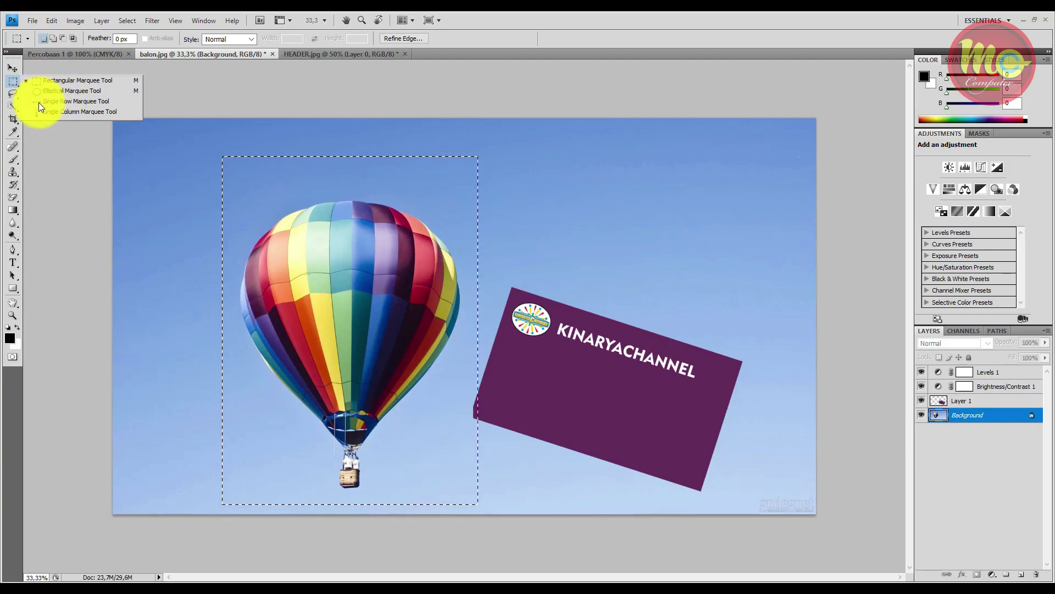
{"action": "left_click", "coordinate": [13, 96]}
{"action": "left_click", "coordinate": [12, 95]}
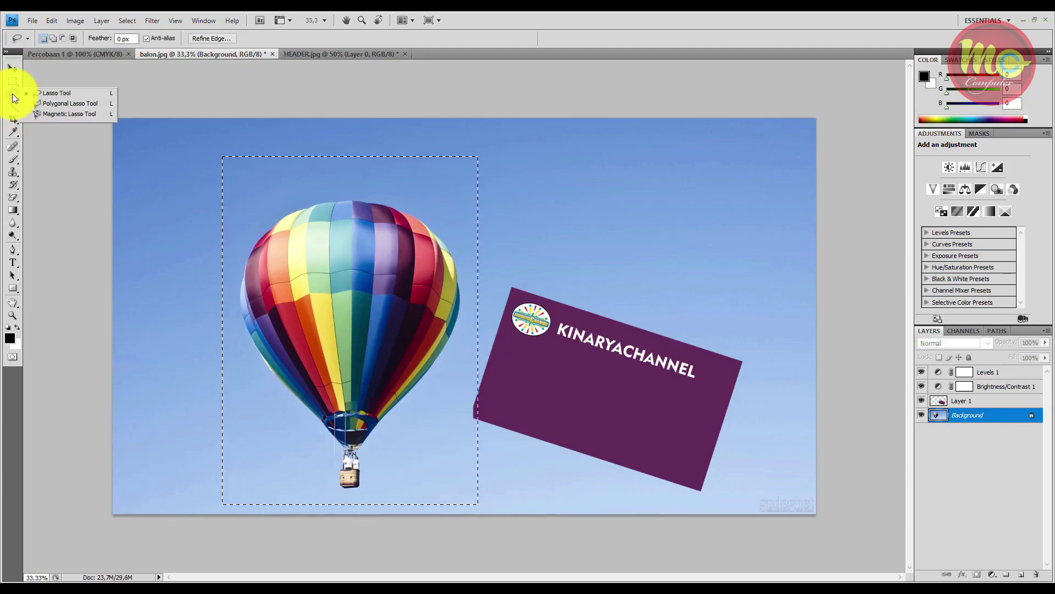
{"action": "left_click", "coordinate": [52, 93]}
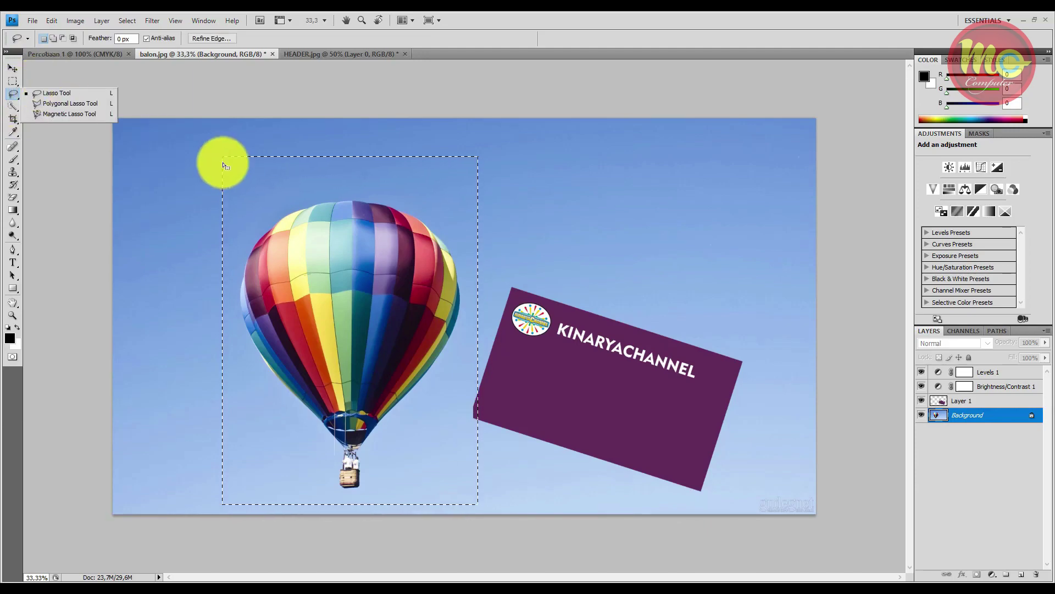
{"action": "left_click", "coordinate": [247, 93]}
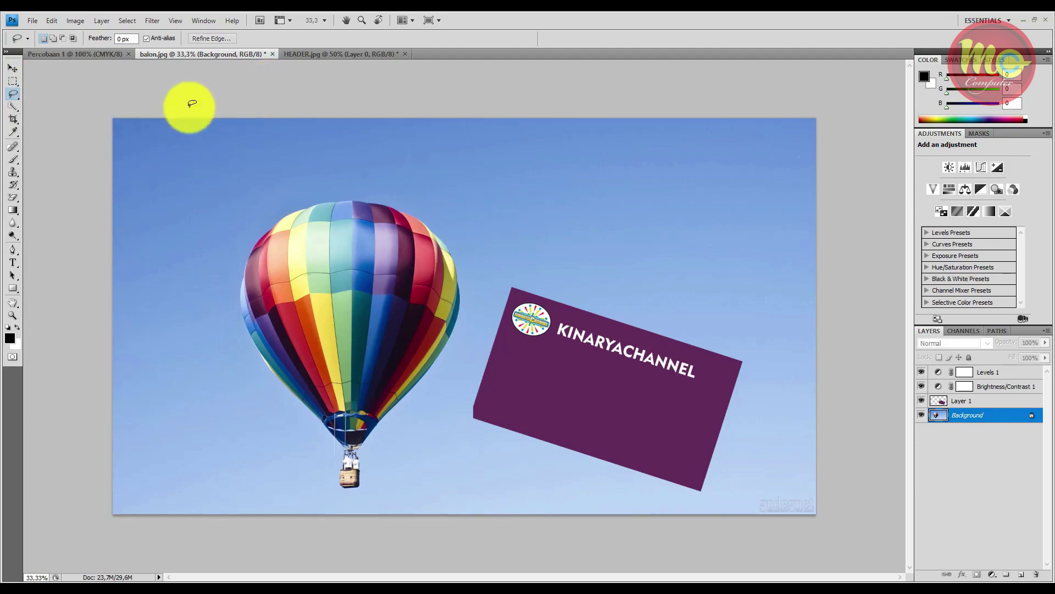
{"action": "left_click", "coordinate": [12, 94]}
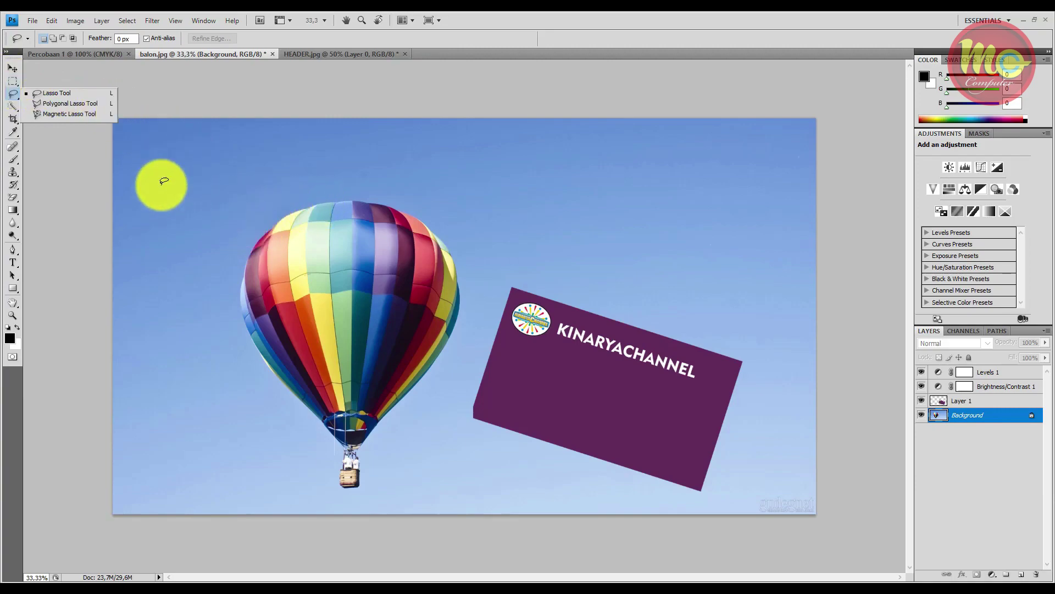
{"action": "left_click", "coordinate": [14, 79]}
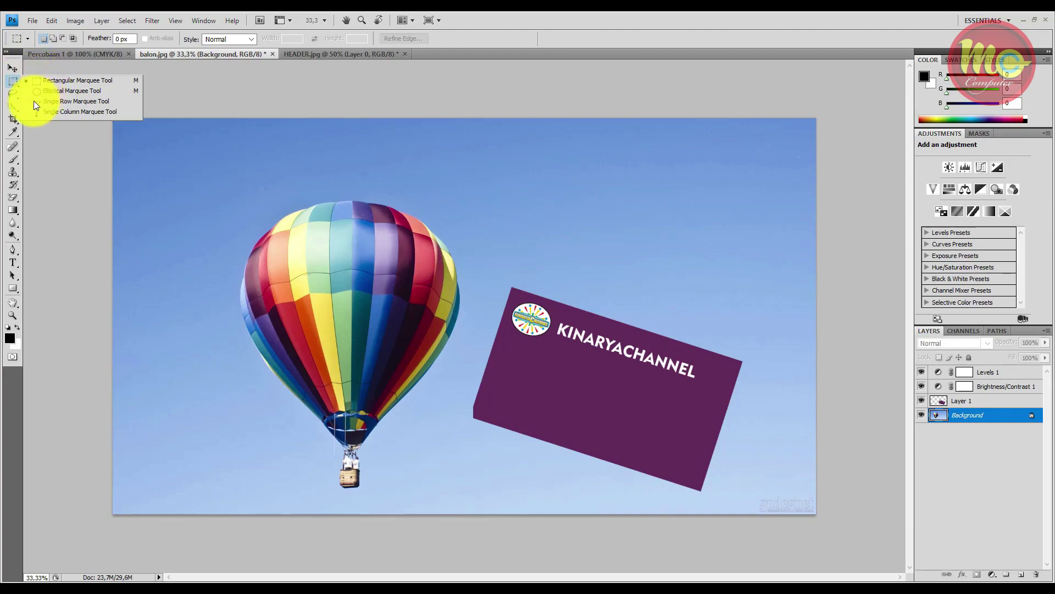
{"action": "left_click", "coordinate": [13, 92]}
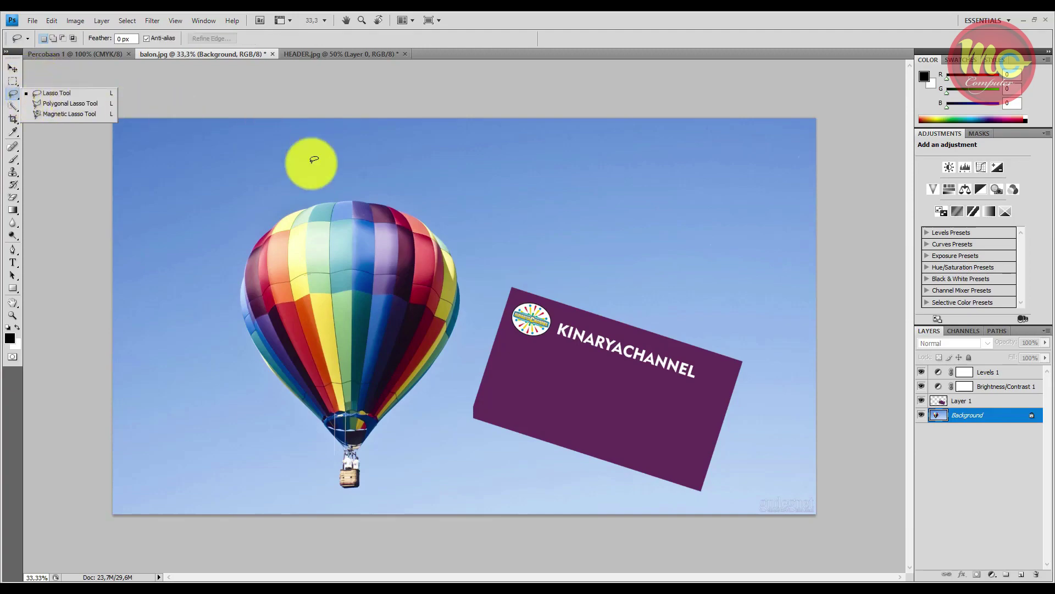
{"action": "mouse_move", "coordinate": [225, 217]}
{"action": "left_mouse_down"}
{"action": "mouse_move", "coordinate": [269, 183]}
{"action": "mouse_move", "coordinate": [349, 171]}
{"action": "mouse_move", "coordinate": [412, 191]}
{"action": "mouse_move", "coordinate": [444, 220]}
{"action": "mouse_move", "coordinate": [480, 346]}
{"action": "mouse_move", "coordinate": [447, 421]}
{"action": "mouse_move", "coordinate": [396, 483]}
{"action": "mouse_move", "coordinate": [358, 500]}
{"action": "mouse_move", "coordinate": [299, 485]}
{"action": "mouse_move", "coordinate": [241, 425]}
{"action": "mouse_move", "coordinate": [217, 368]}
{"action": "mouse_move", "coordinate": [225, 217]}
{"action": "left_mouse_up"}
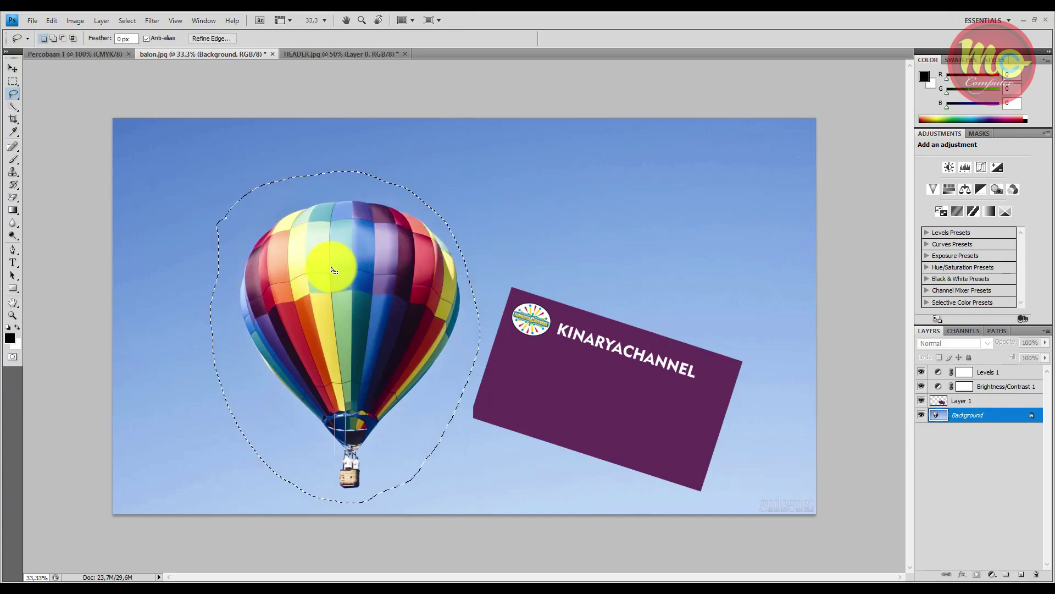
- Deselect the freehand outline and select the upper cap of the balloon with the Polygonal Lasso
{"action": "left_click", "coordinate": [12, 97]}
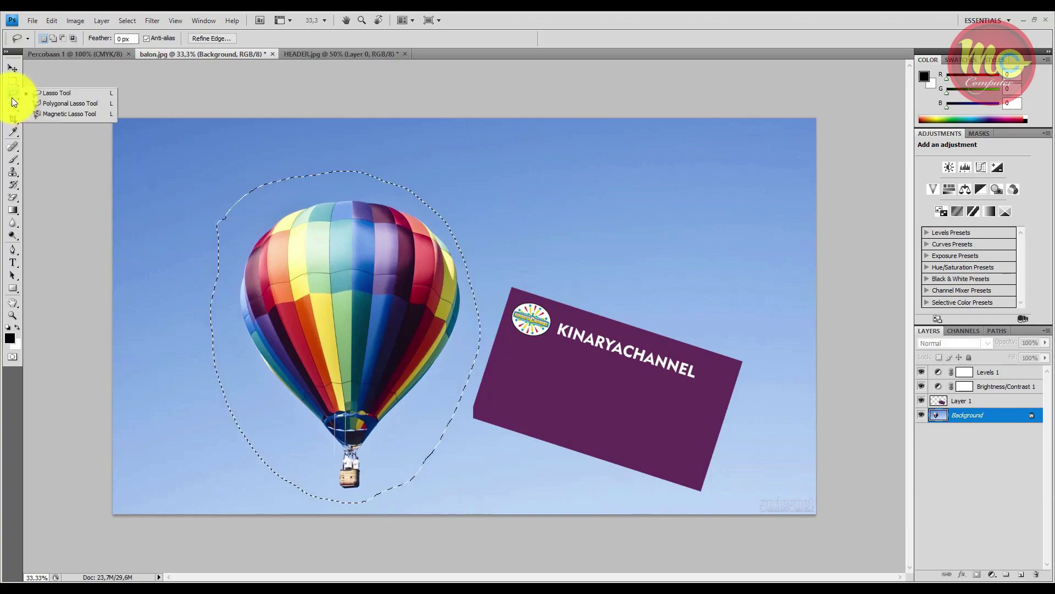
{"action": "left_click", "coordinate": [72, 103]}
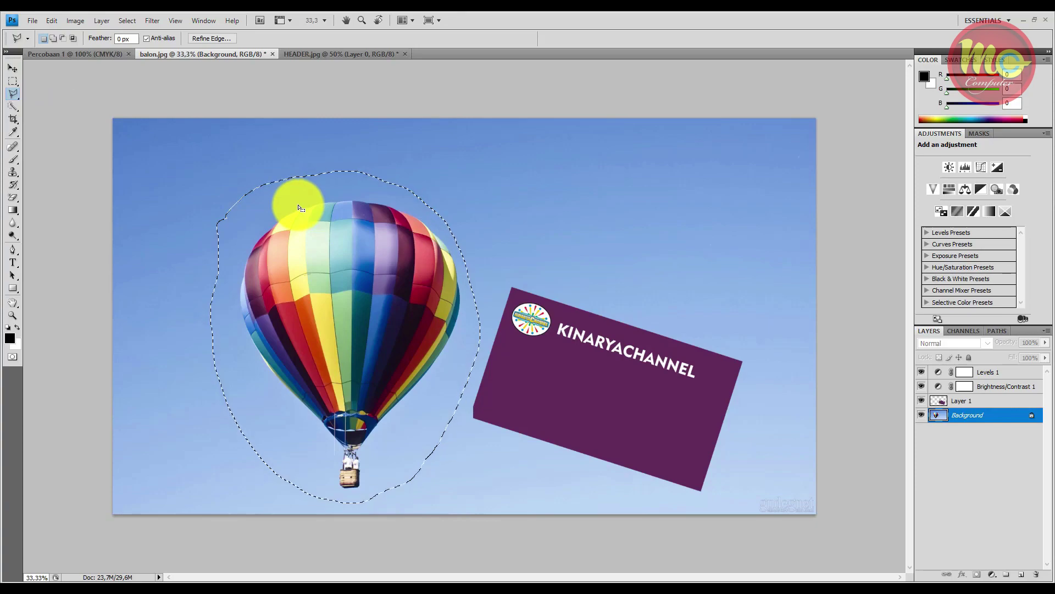
{"action": "key", "text": "ctrl+d"}
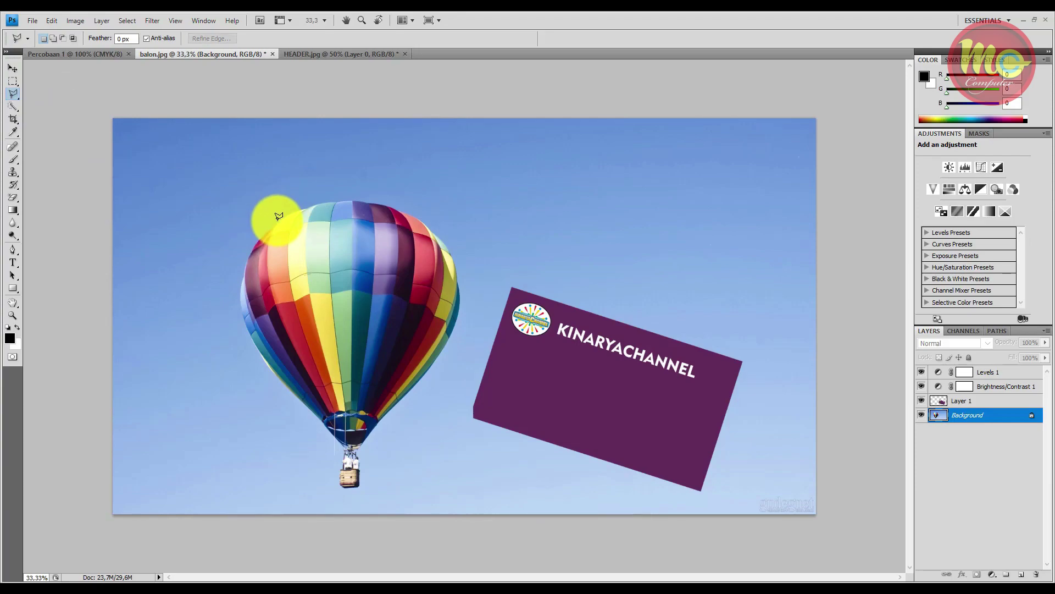
{"action": "left_click", "coordinate": [277, 220]}
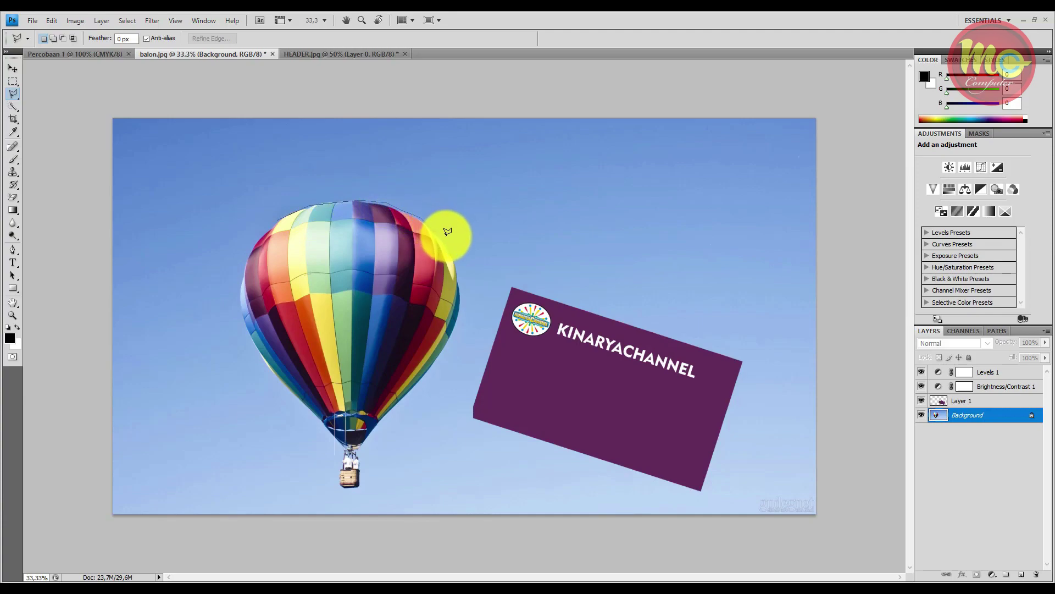
{"action": "key", "text": "Escape"}
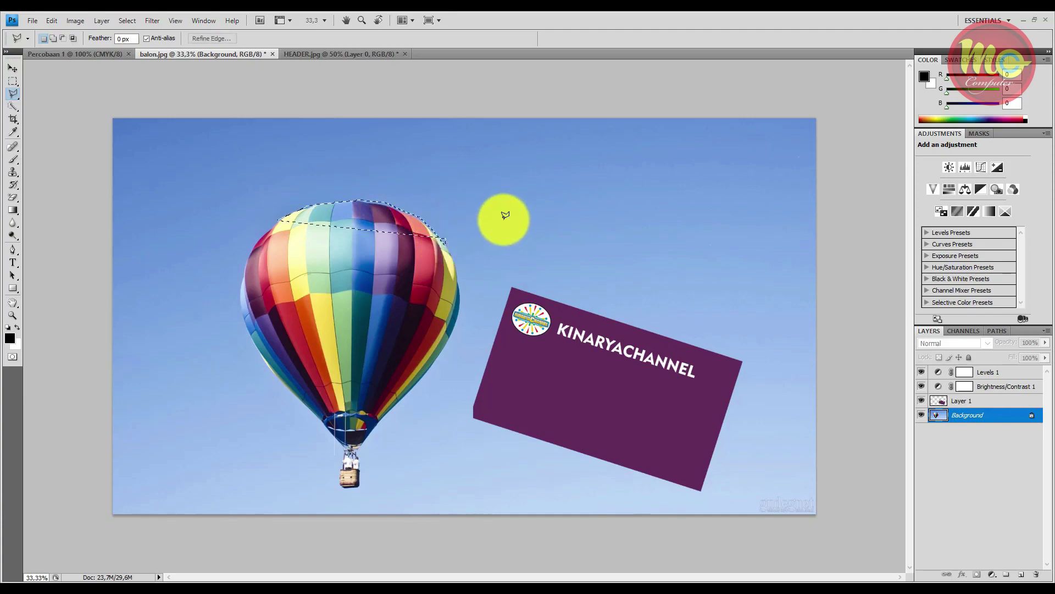
- Trace the edge of the balloon and basket with the Magnetic Lasso and close the selection
{"action": "left_click_drag", "start_coordinate": [13, 95], "coordinate": [51, 116]}
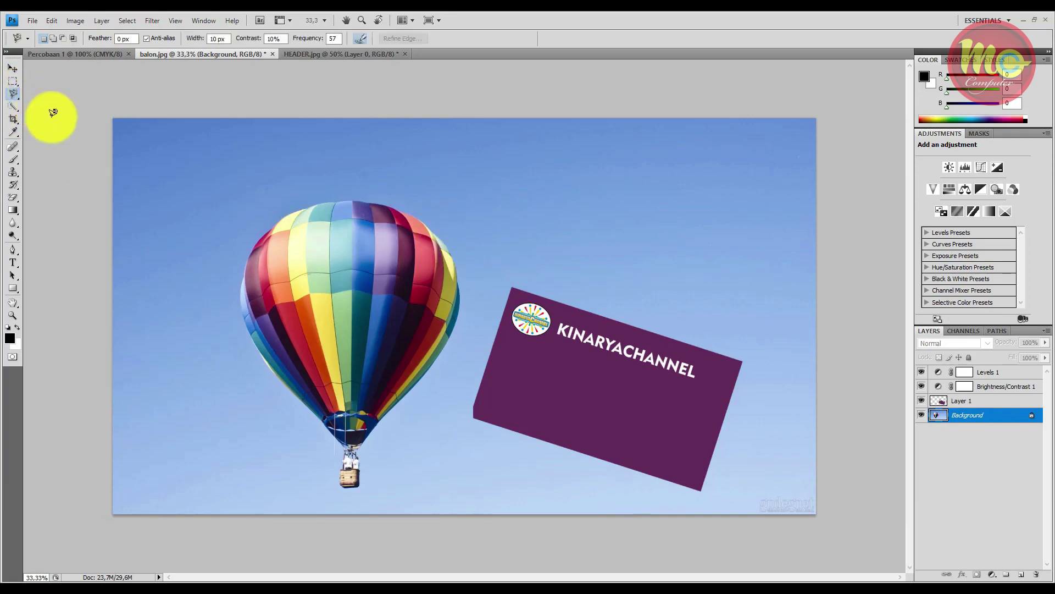
{"action": "left_click", "coordinate": [279, 217]}
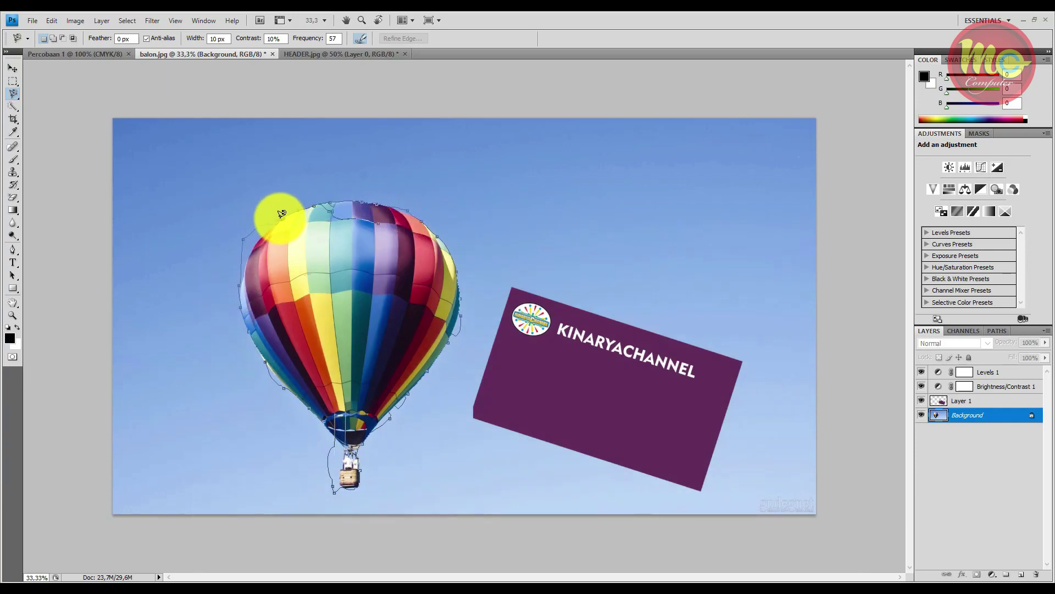
{"action": "double_click", "coordinate": [388, 200]}
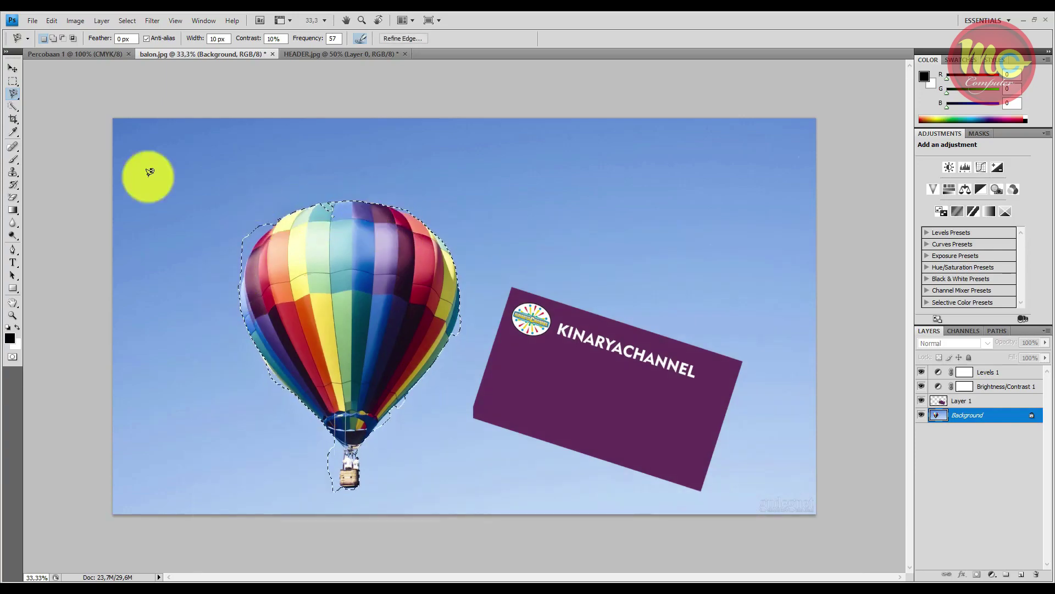
- Select a small polygonal patch of sky above the balloon's upper left with the Polygonal Lasso
{"action": "left_click", "coordinate": [11, 93]}
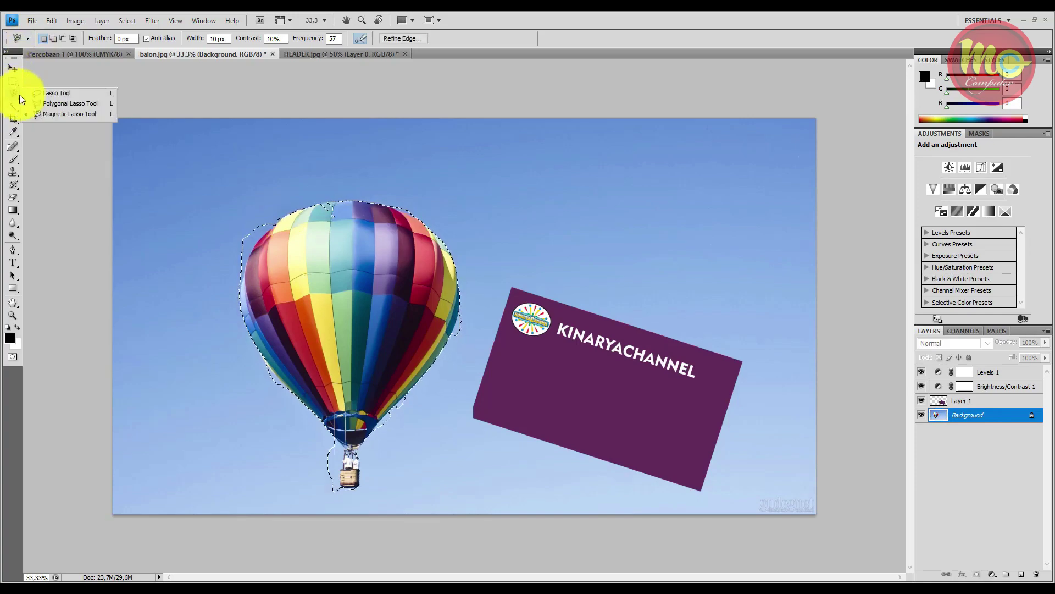
{"action": "left_click", "coordinate": [68, 104]}
{"action": "left_click", "coordinate": [183, 168]}
{"action": "left_click", "coordinate": [222, 162]}
{"action": "left_click", "coordinate": [295, 162]}
{"action": "left_click", "coordinate": [278, 196]}
{"action": "left_click", "coordinate": [220, 207]}
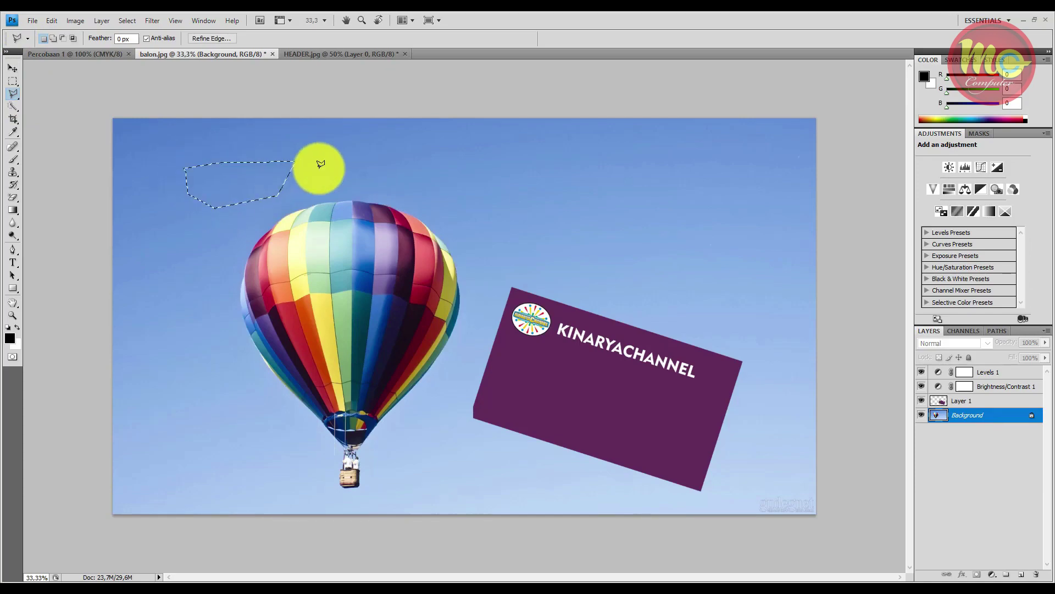
- Select the coloured balloon envelope on the Background layer by brushing over it with the Quick Selection tool
{"action": "left_click", "coordinate": [13, 95]}
{"action": "left_click", "coordinate": [12, 104]}
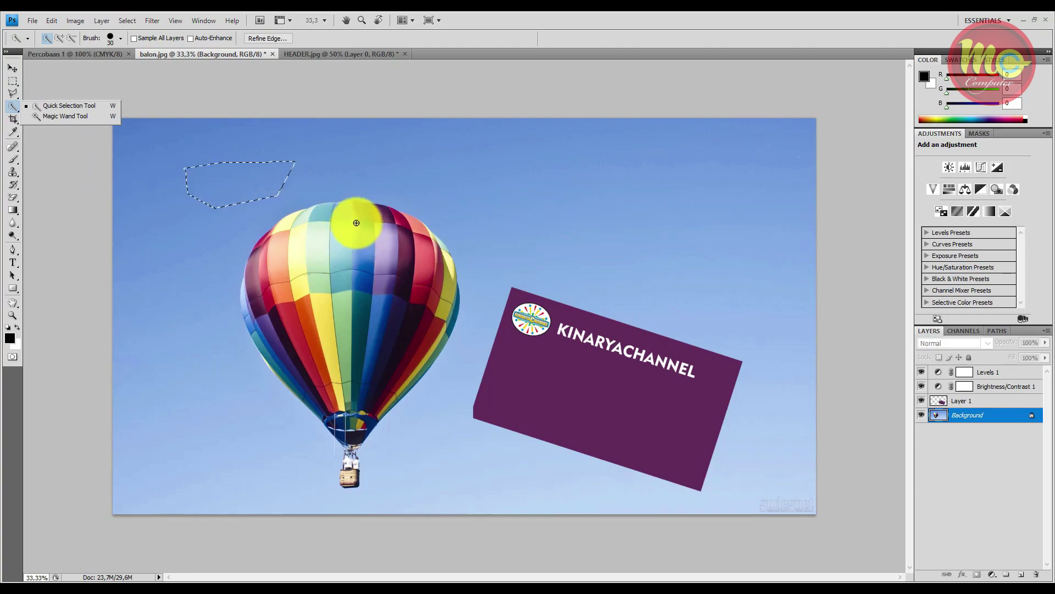
{"action": "left_click", "coordinate": [353, 244]}
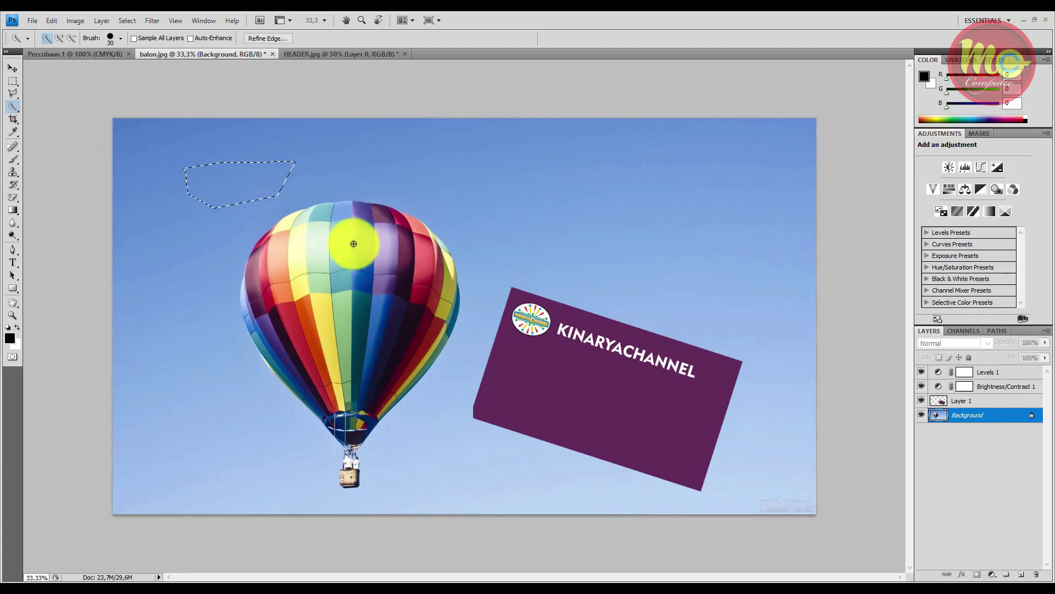
{"action": "mouse_move", "coordinate": [273, 255]}
{"action": "left_mouse_down"}
{"action": "mouse_move", "coordinate": [261, 312]}
{"action": "mouse_move", "coordinate": [250, 307]}
{"action": "mouse_move", "coordinate": [271, 340]}
{"action": "mouse_move", "coordinate": [306, 356]}
{"action": "left_mouse_up"}
{"action": "mouse_move", "coordinate": [359, 332]}
{"action": "left_mouse_down"}
{"action": "mouse_move", "coordinate": [310, 331]}
{"action": "mouse_move", "coordinate": [346, 317]}
{"action": "mouse_move", "coordinate": [358, 293]}
{"action": "mouse_move", "coordinate": [356, 333]}
{"action": "mouse_move", "coordinate": [341, 330]}
{"action": "mouse_move", "coordinate": [338, 343]}
{"action": "mouse_move", "coordinate": [349, 448]}
{"action": "mouse_move", "coordinate": [436, 272]}
{"action": "mouse_move", "coordinate": [448, 284]}
{"action": "mouse_move", "coordinate": [427, 232]}
{"action": "mouse_move", "coordinate": [387, 224]}
{"action": "mouse_move", "coordinate": [424, 247]}
{"action": "mouse_move", "coordinate": [435, 240]}
{"action": "mouse_move", "coordinate": [450, 269]}
{"action": "mouse_move", "coordinate": [429, 273]}
{"action": "left_mouse_up"}
{"action": "left_click_drag", "start_coordinate": [210, 280], "coordinate": [247, 301]}
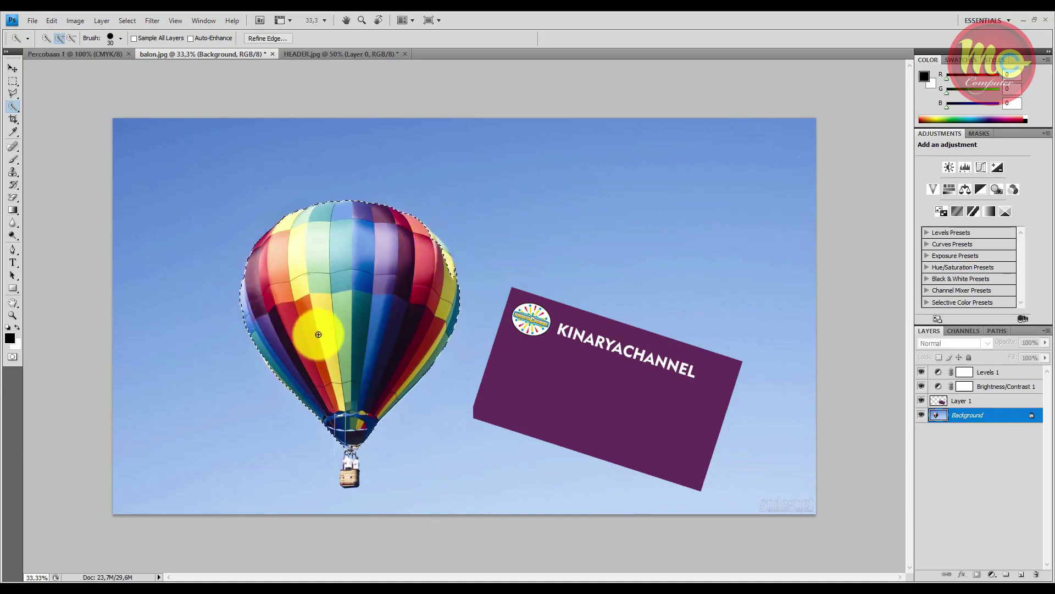
- Select the lighter lower part of the sky on the Background layer with the Magic Wand
{"action": "left_click", "coordinate": [15, 110]}
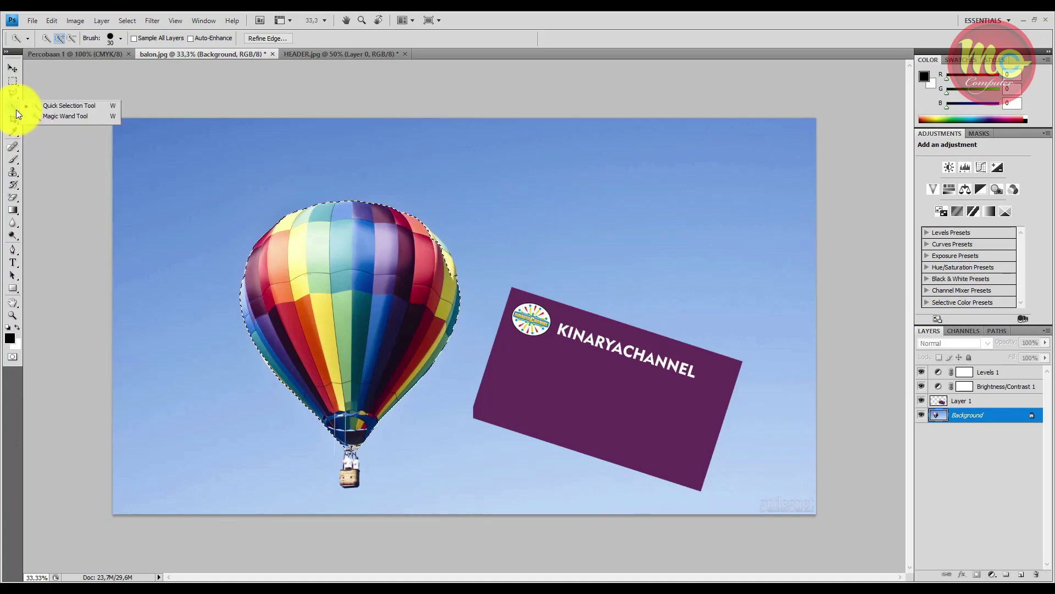
{"action": "left_click", "coordinate": [56, 118]}
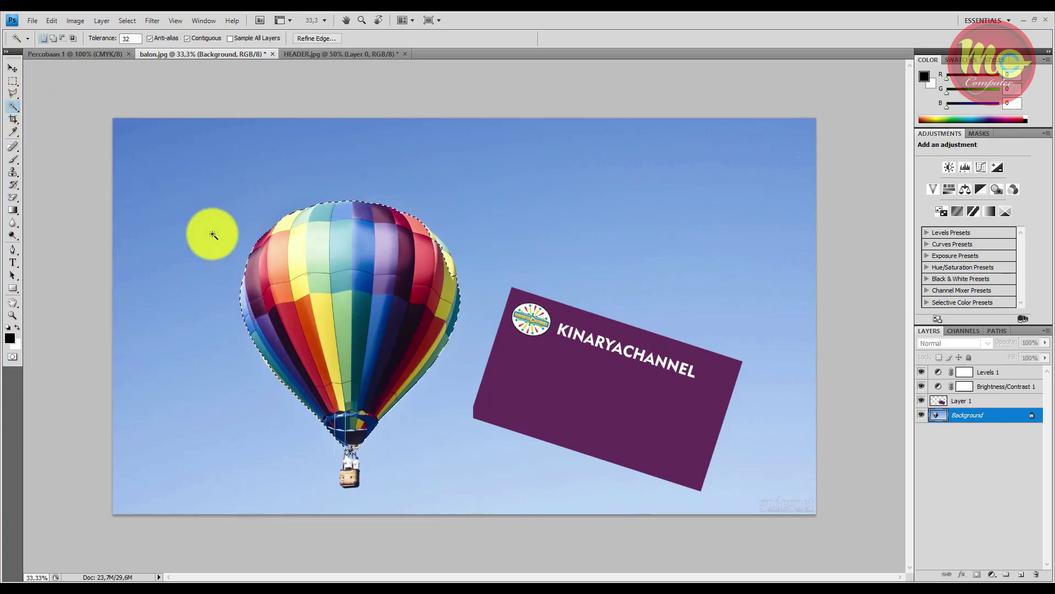
{"action": "left_click", "coordinate": [573, 376], "text": "shift"}
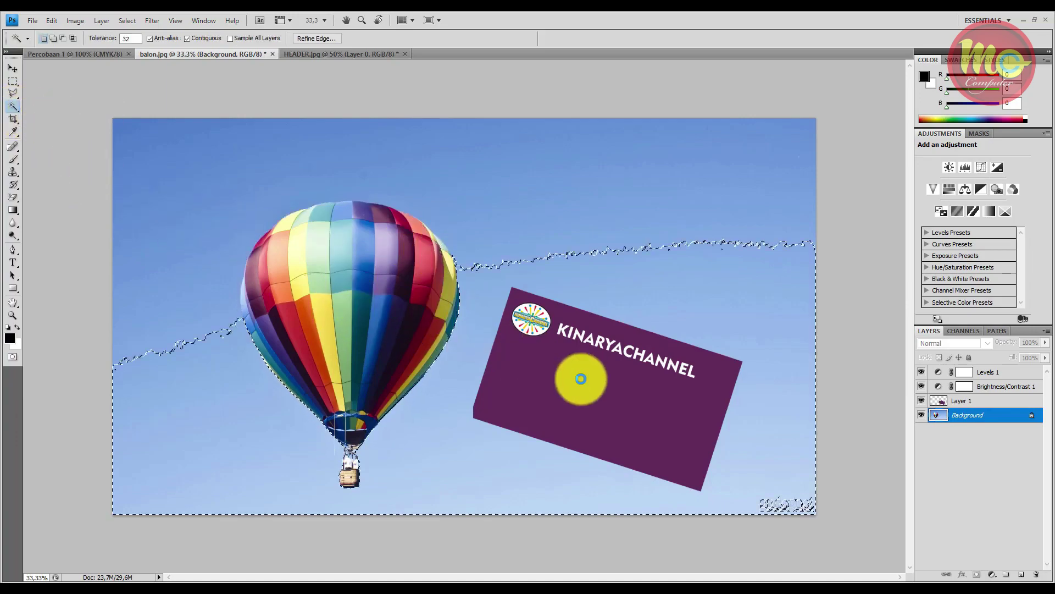
- Select the darker upper part of the sky with the Magic Wand, switch to the Crop tool and clear the selection
{"action": "left_click", "coordinate": [524, 213], "text": "shift"}
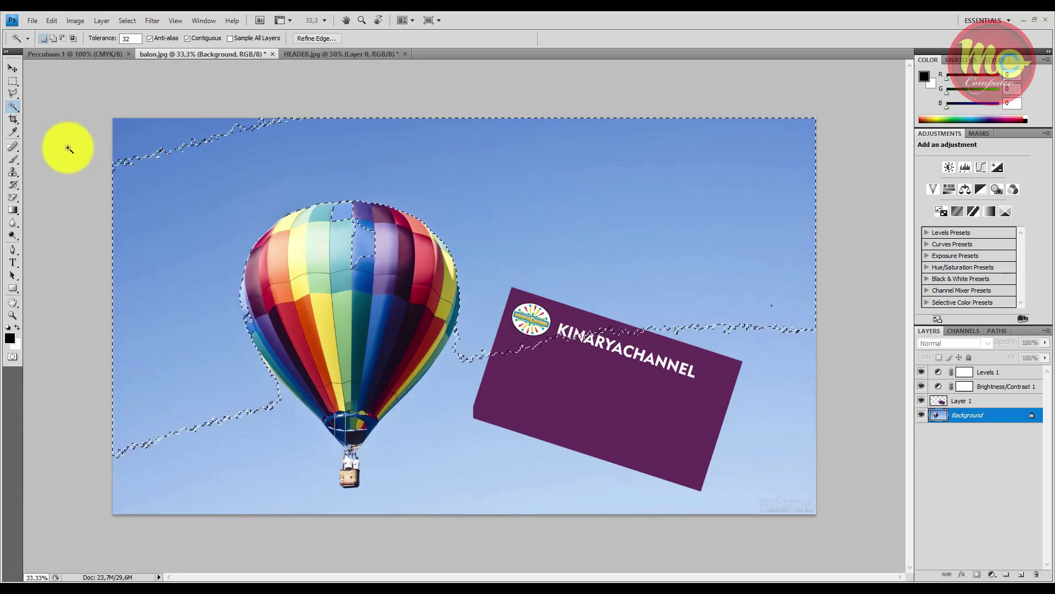
{"action": "left_click", "coordinate": [17, 108]}
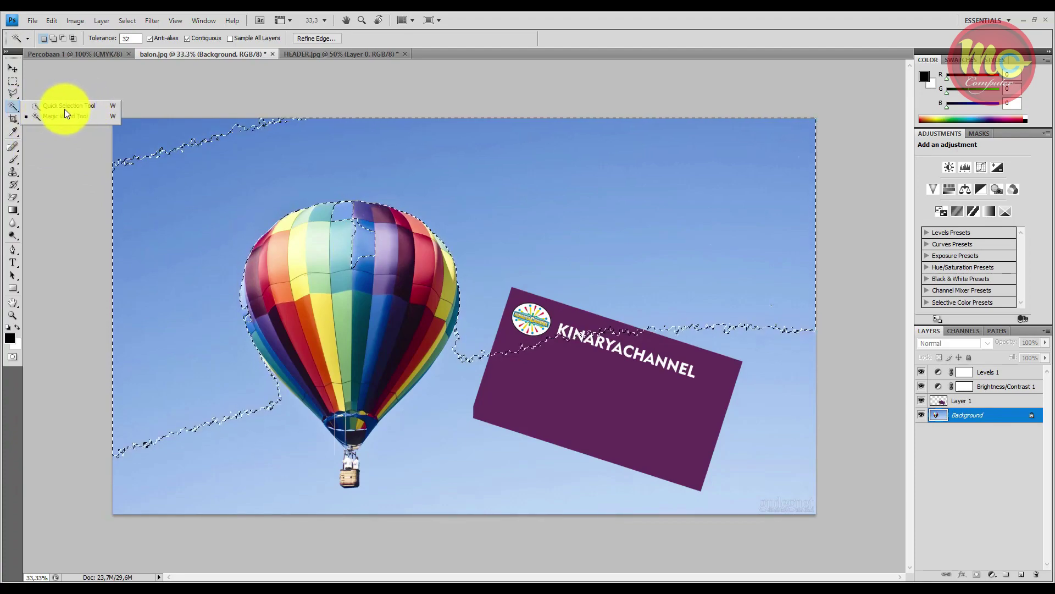
{"action": "left_click", "coordinate": [12, 117]}
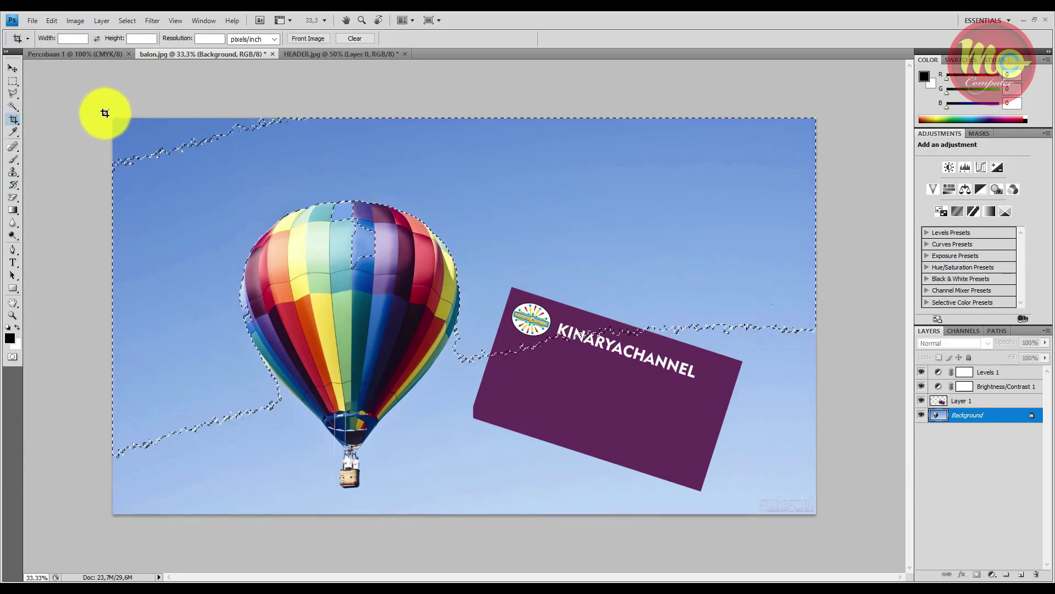
{"action": "key", "text": "ctrl+d"}
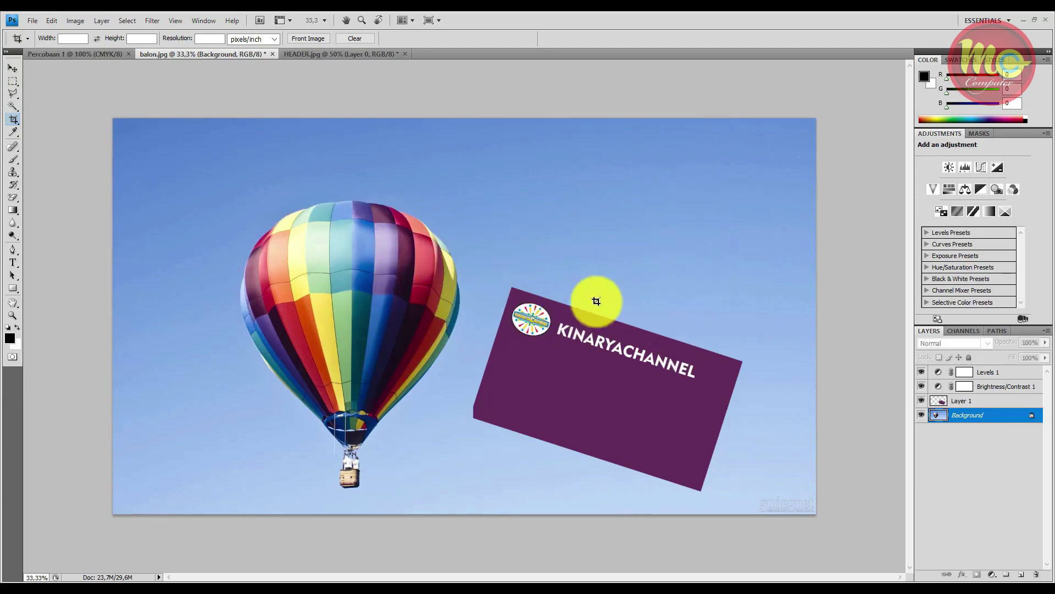
- Try to crop the image to a portrait frame around the balloon with a slightly lowered upper edge, and undo the crop
{"action": "left_click_drag", "start_coordinate": [194, 121], "coordinate": [513, 513]}
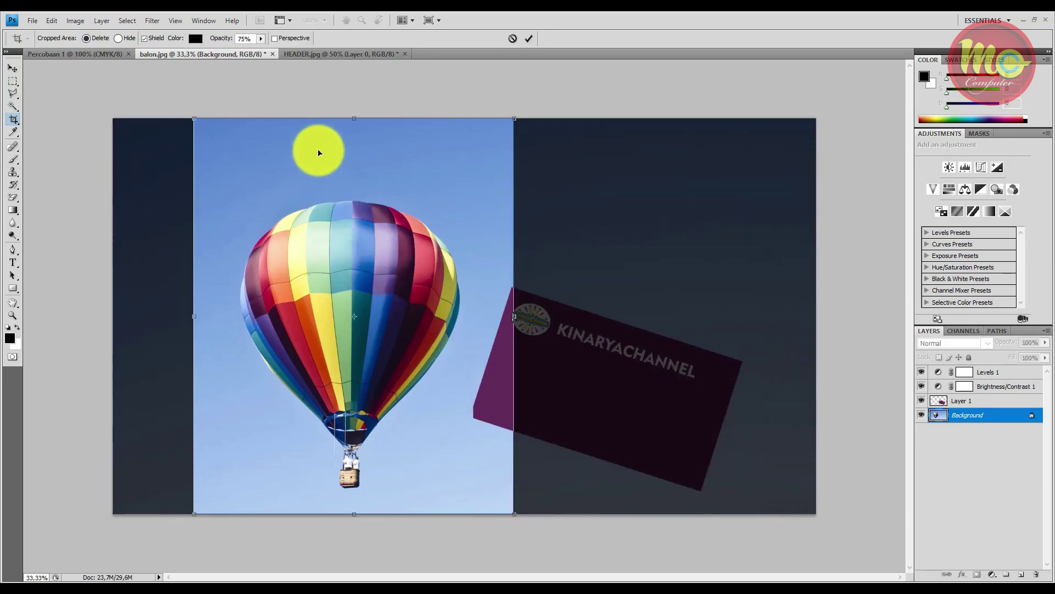
{"action": "left_click_drag", "start_coordinate": [358, 117], "coordinate": [350, 133]}
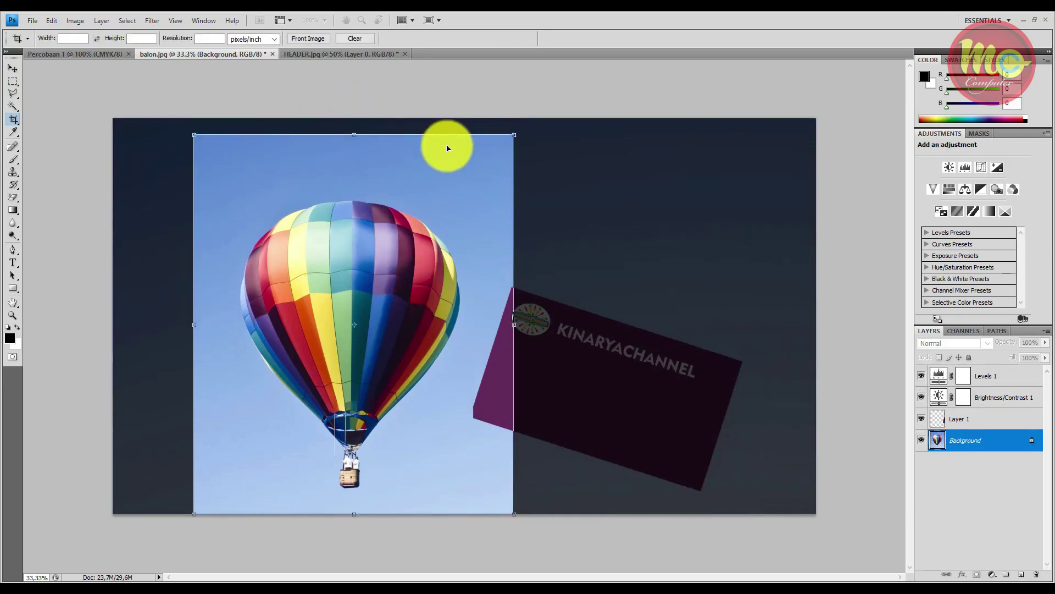
{"action": "key", "text": "Return"}
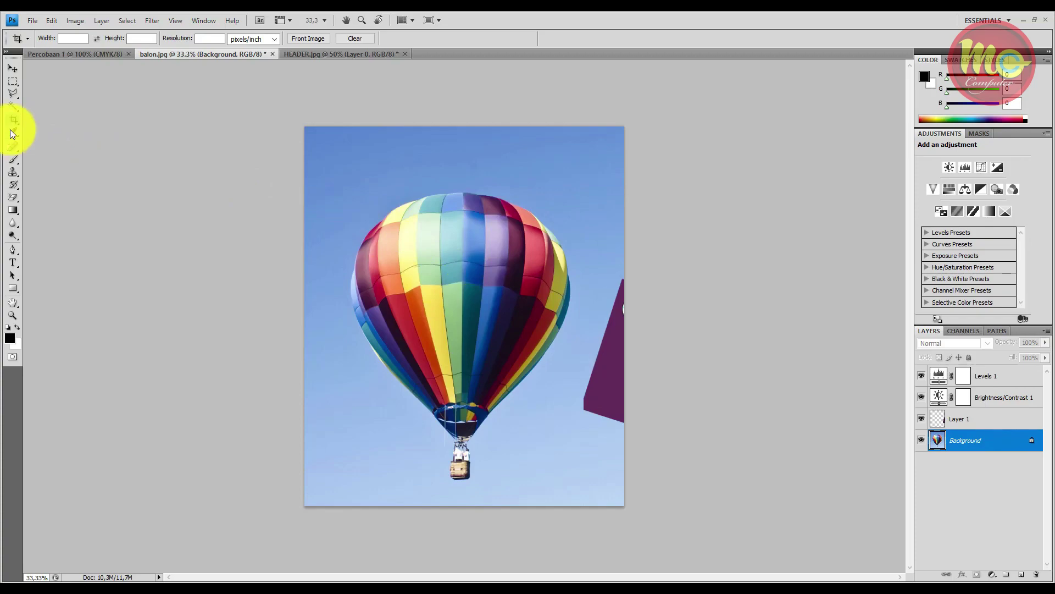
{"action": "key", "text": "ctrl+z"}
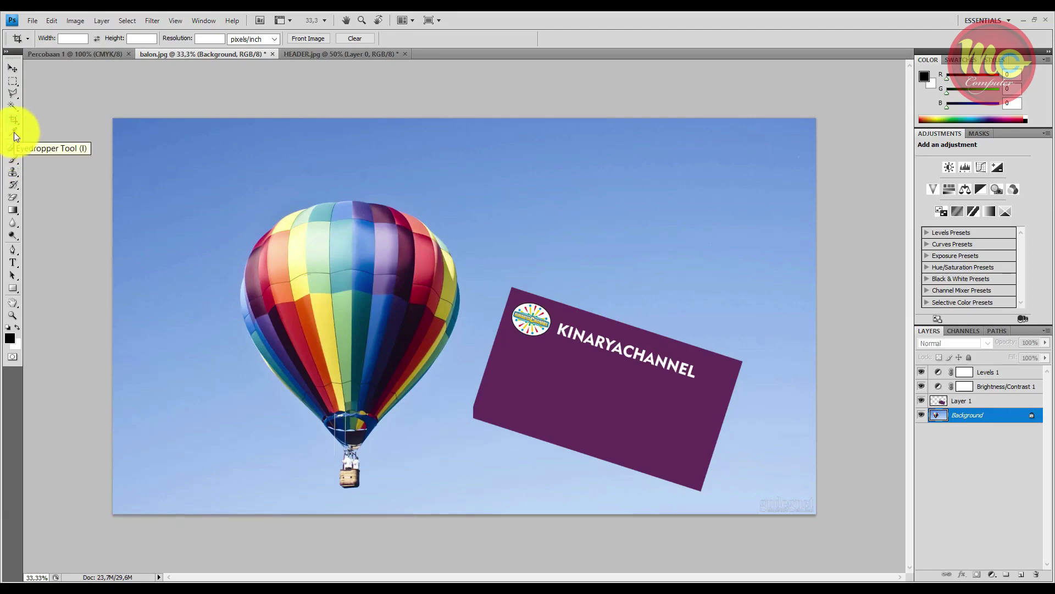
- Sample balloon colours with the Eyedropper, including yellow and red, ending with dark navy (R 29, G 23, B 57) as the foreground colour
{"action": "left_click", "coordinate": [14, 133]}
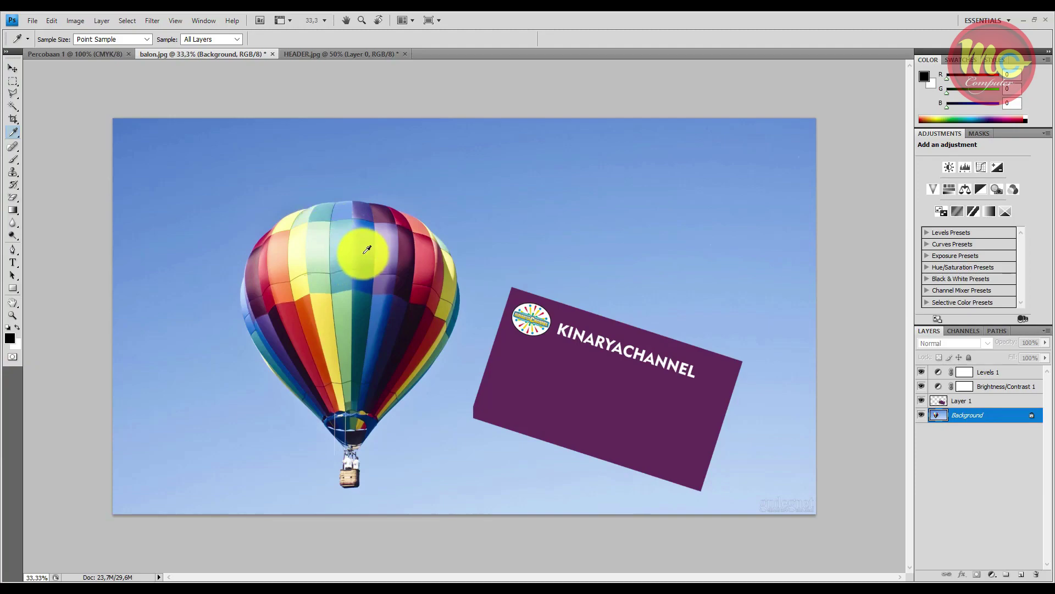
{"action": "left_click", "coordinate": [14, 132]}
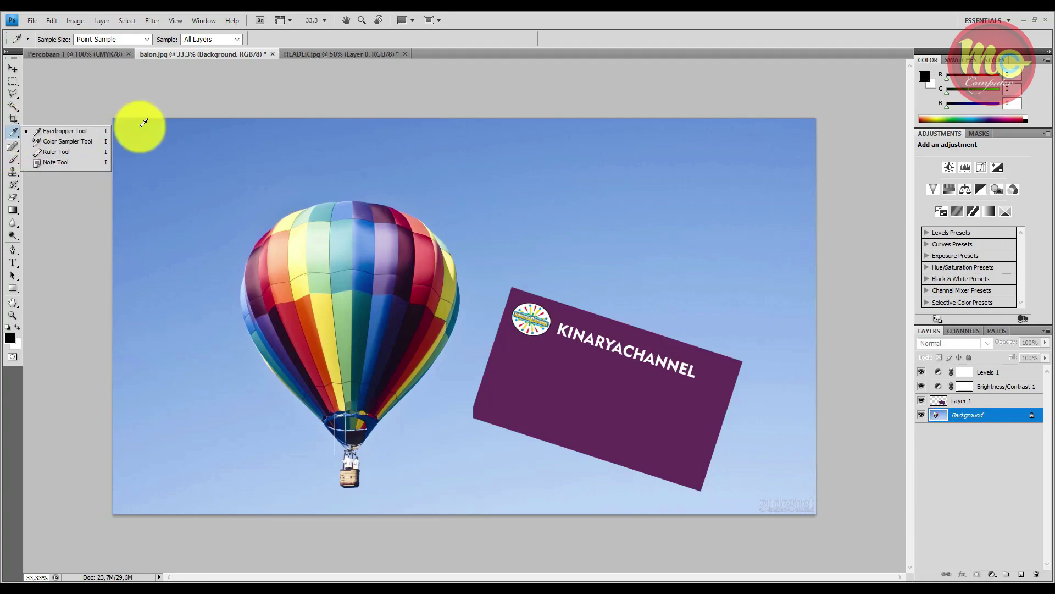
{"action": "left_click", "coordinate": [11, 338]}
{"action": "left_click", "coordinate": [639, 158]}
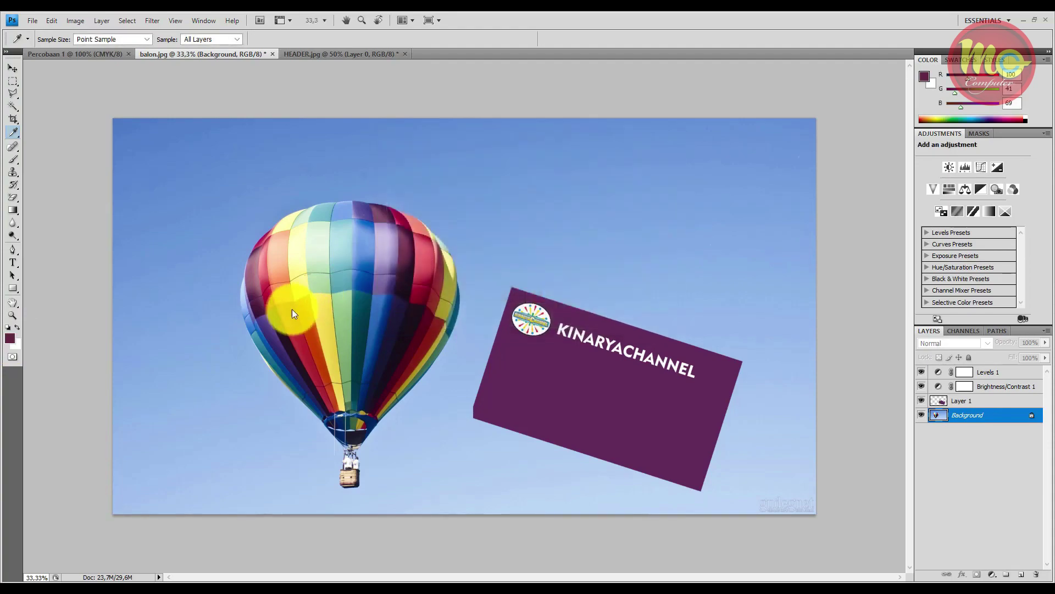
{"action": "left_click", "coordinate": [302, 282]}
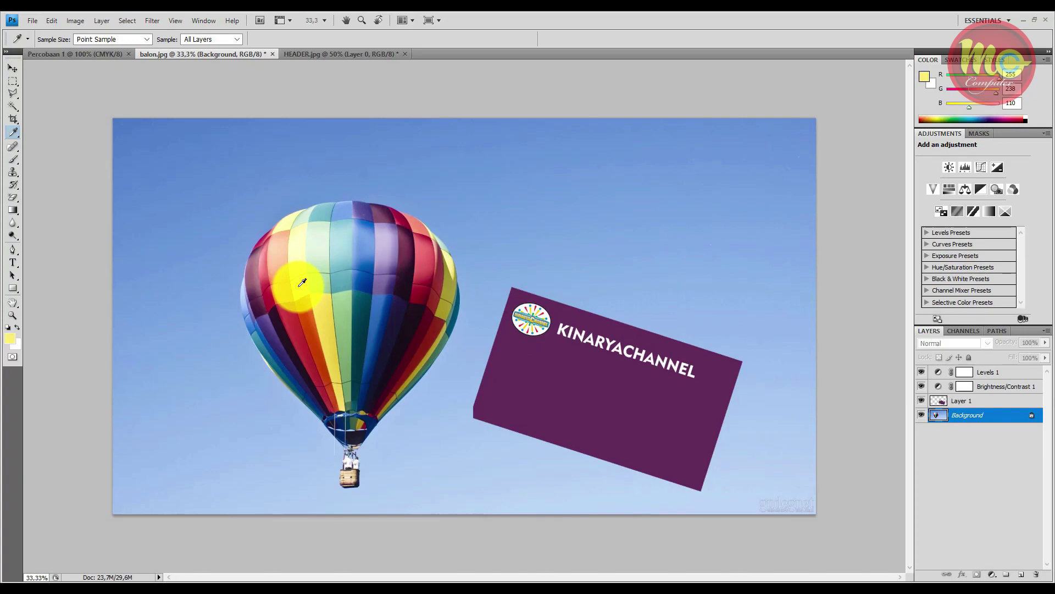
{"action": "left_click", "coordinate": [270, 292]}
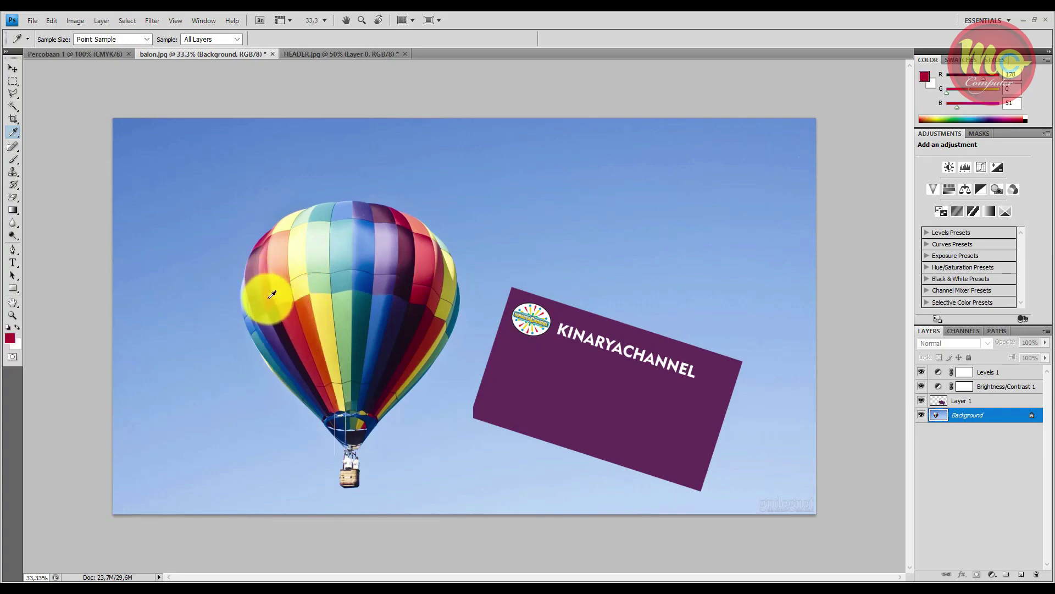
{"action": "left_click", "coordinate": [405, 308]}
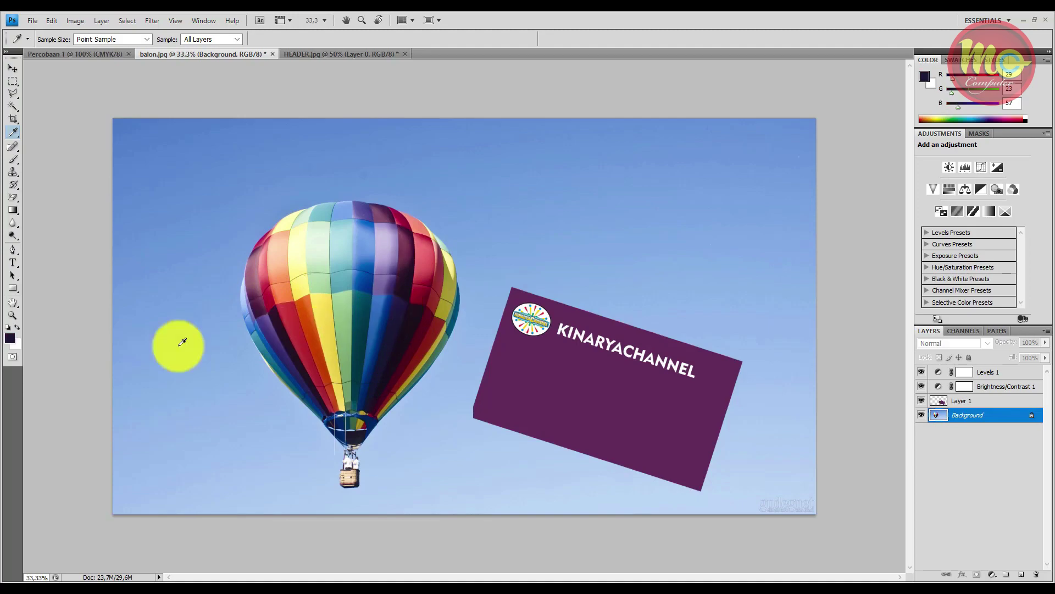
{"action": "left_click", "coordinate": [13, 132]}
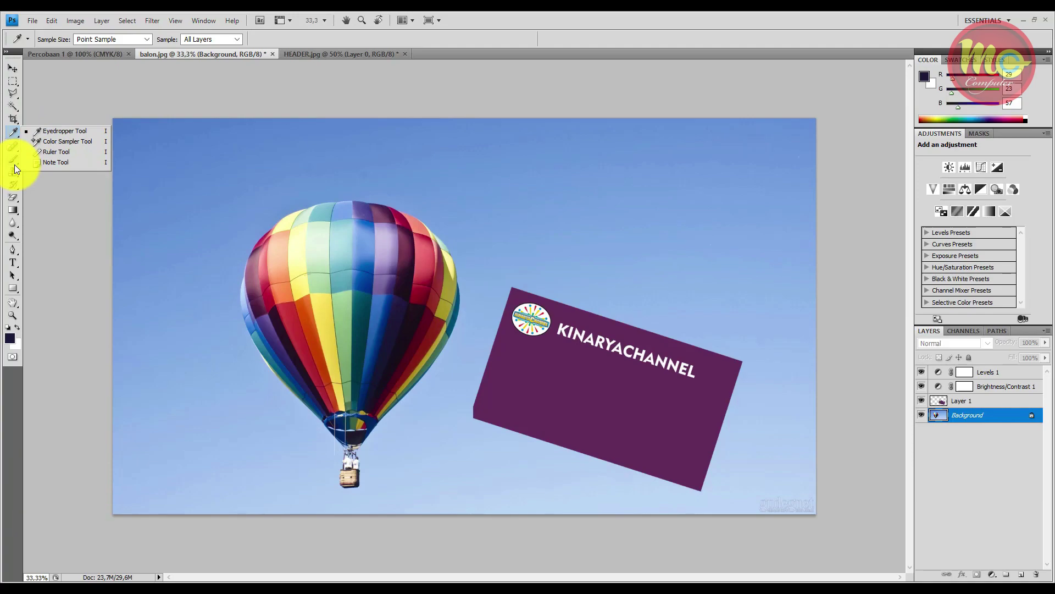
- Remove the two dark square marks on the front of the balloon basket with a 19 px Spot Healing Brush
{"action": "left_click", "coordinate": [12, 144]}
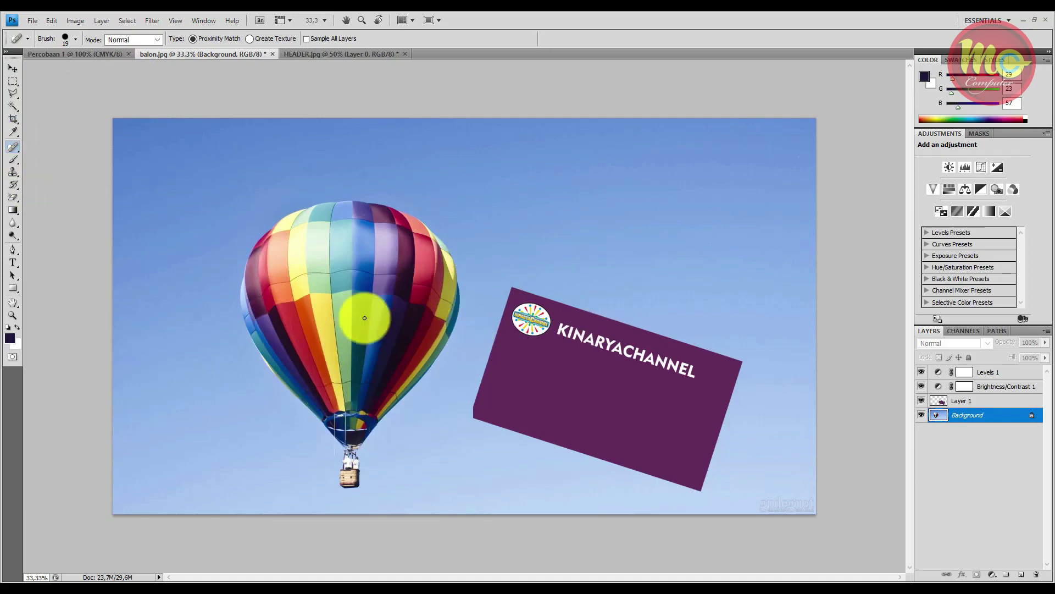
{"action": "left_click", "coordinate": [352, 455], "text": "ctrl"}
{"action": "left_click", "coordinate": [349, 488], "text": "ctrl"}
{"action": "left_click", "coordinate": [349, 495], "text": "ctrl"}
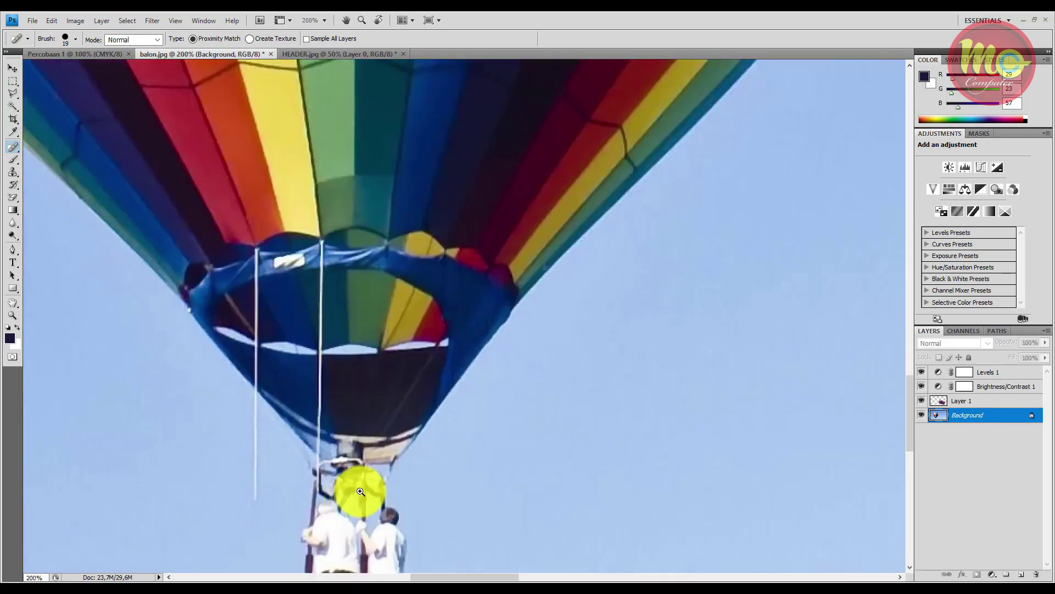
{"action": "left_click", "coordinate": [365, 504], "text": "ctrl"}
{"action": "left_click", "coordinate": [365, 505], "text": "ctrl"}
{"action": "left_click_drag", "start_coordinate": [386, 497], "coordinate": [367, 230]}
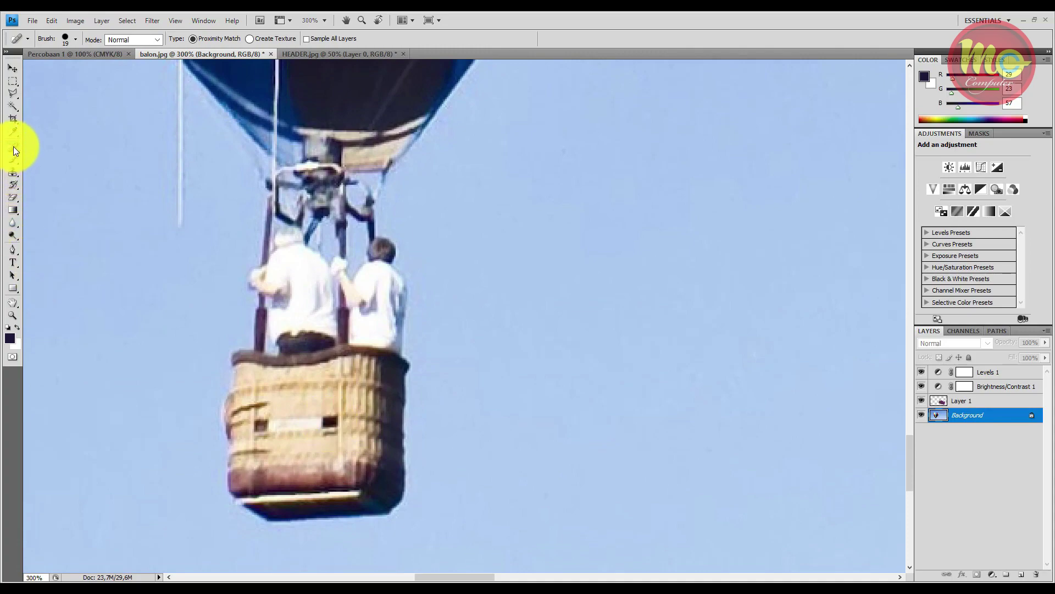
{"action": "left_click", "coordinate": [330, 422]}
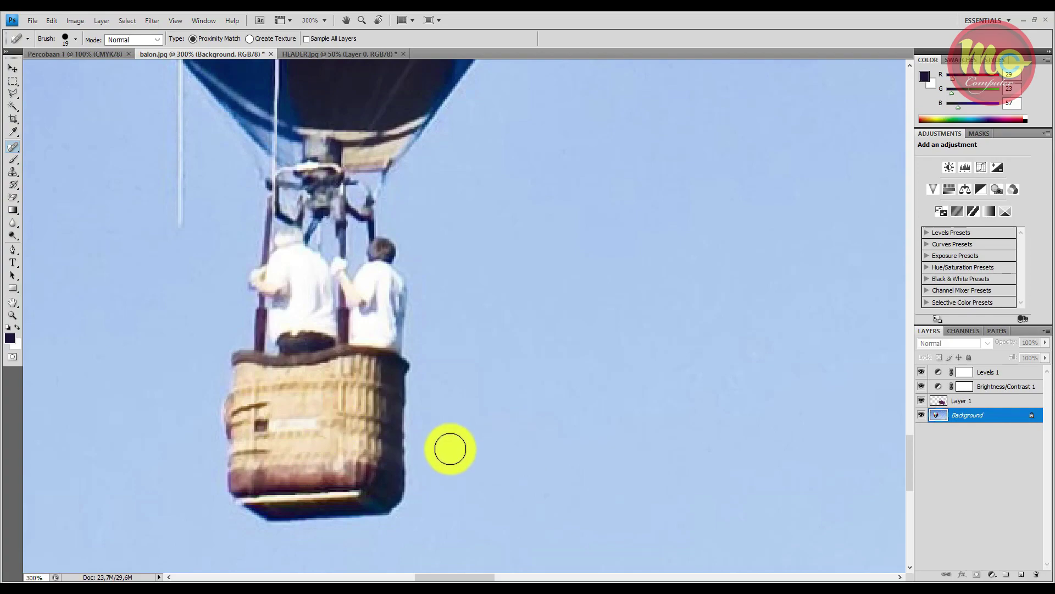
{"action": "left_click", "coordinate": [262, 425]}
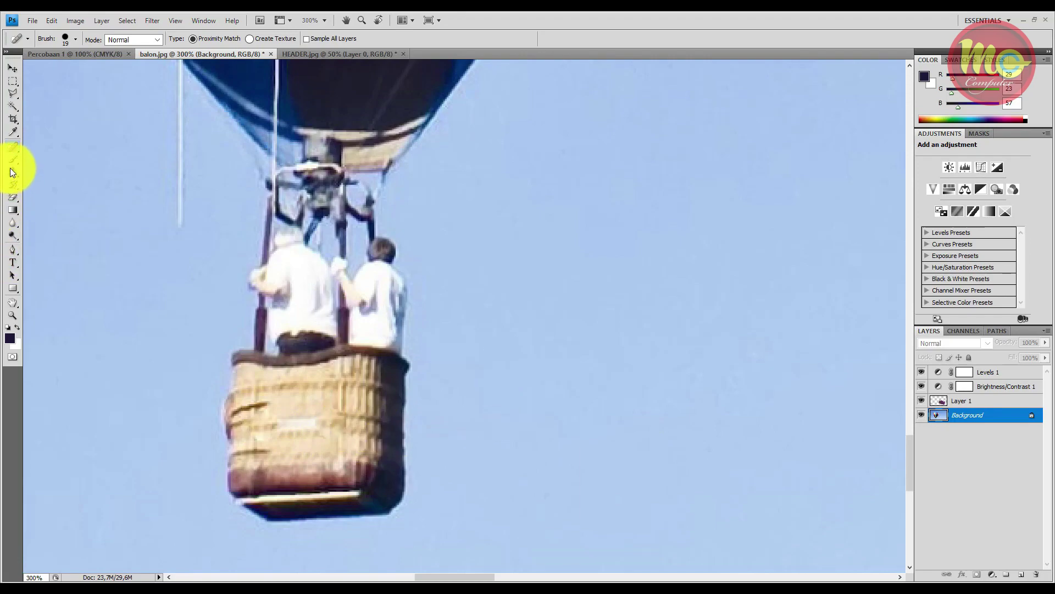
- Try to replace the white label on the basket with nearby wicker using the Patch tool, and clear the selection
{"action": "left_click", "coordinate": [17, 144]}
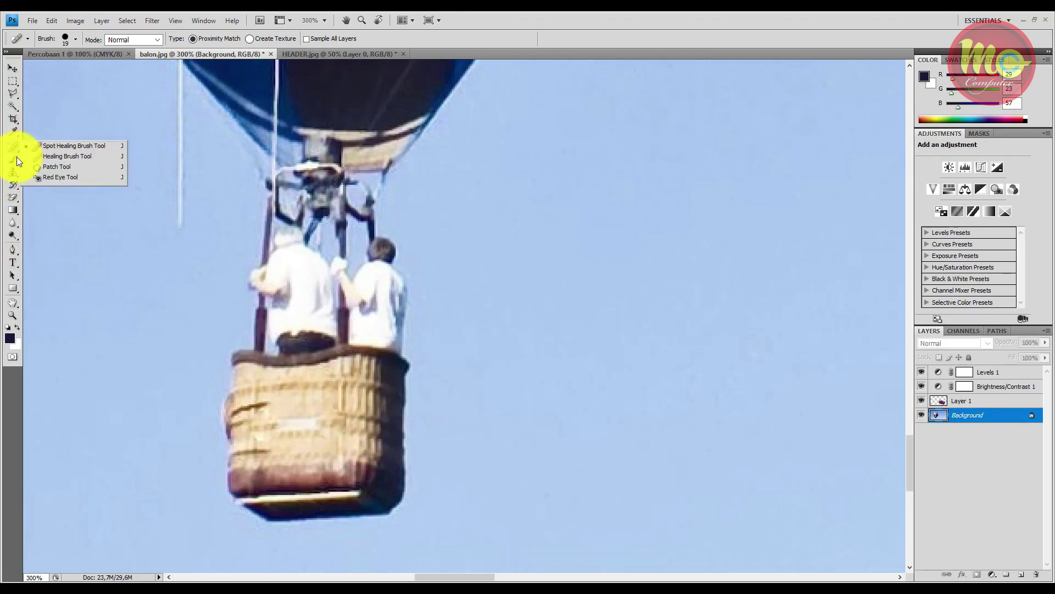
{"action": "left_click", "coordinate": [57, 166]}
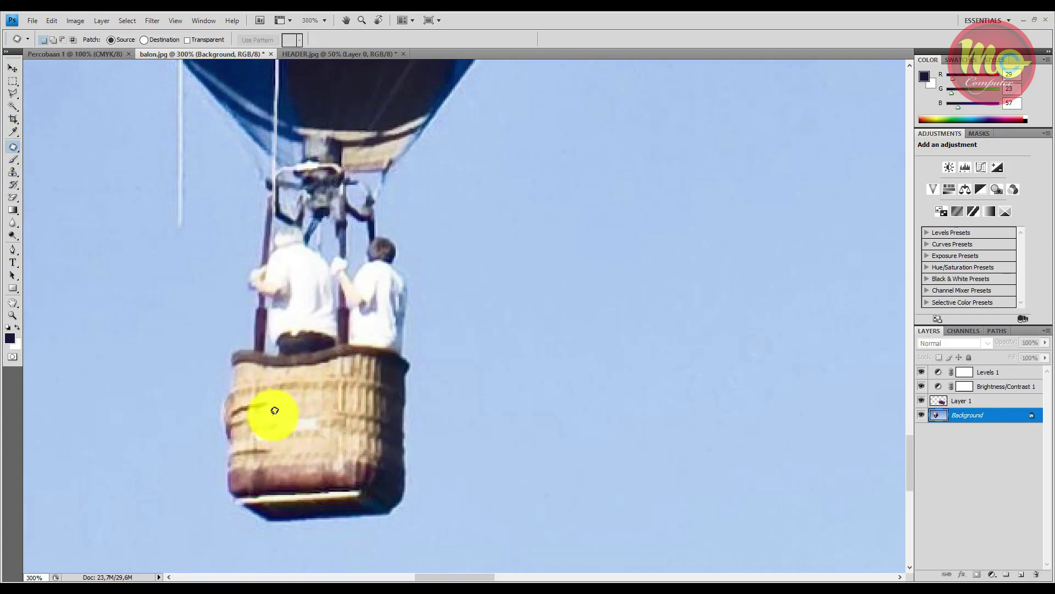
{"action": "mouse_move", "coordinate": [280, 411]}
{"action": "left_mouse_down"}
{"action": "mouse_move", "coordinate": [325, 423]}
{"action": "mouse_move", "coordinate": [285, 430]}
{"action": "mouse_move", "coordinate": [273, 420]}
{"action": "left_mouse_up"}
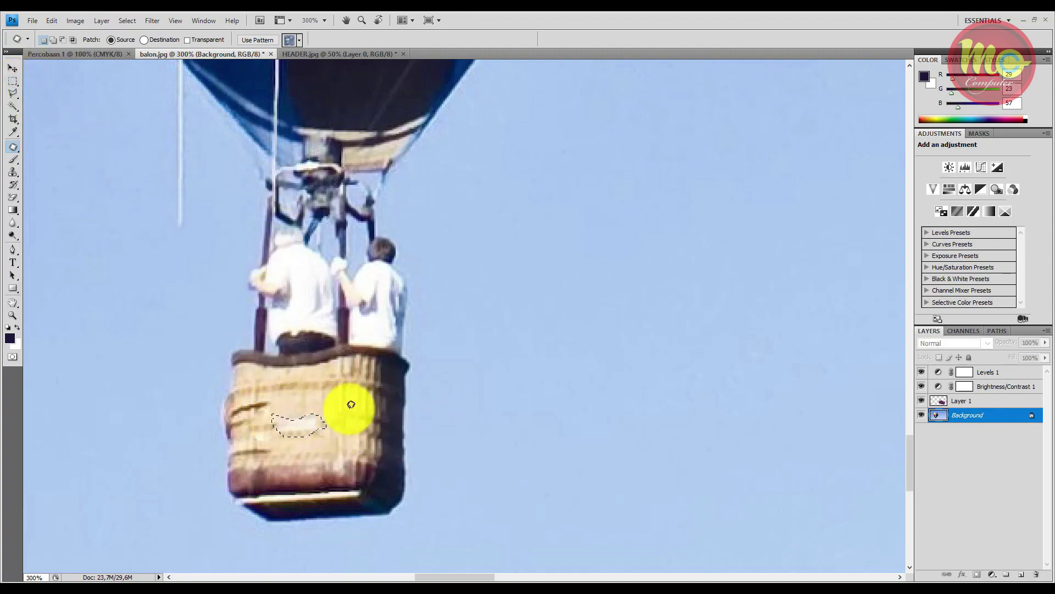
{"action": "mouse_move", "coordinate": [283, 392]}
{"action": "left_mouse_down"}
{"action": "mouse_move", "coordinate": [306, 389]}
{"action": "mouse_move", "coordinate": [323, 406]}
{"action": "mouse_move", "coordinate": [292, 403]}
{"action": "mouse_move", "coordinate": [324, 405]}
{"action": "mouse_move", "coordinate": [273, 419]}
{"action": "mouse_move", "coordinate": [316, 407]}
{"action": "mouse_move", "coordinate": [314, 431]}
{"action": "mouse_move", "coordinate": [301, 414]}
{"action": "mouse_move", "coordinate": [318, 422]}
{"action": "left_mouse_up"}
{"action": "key", "text": "ctrl+d"}
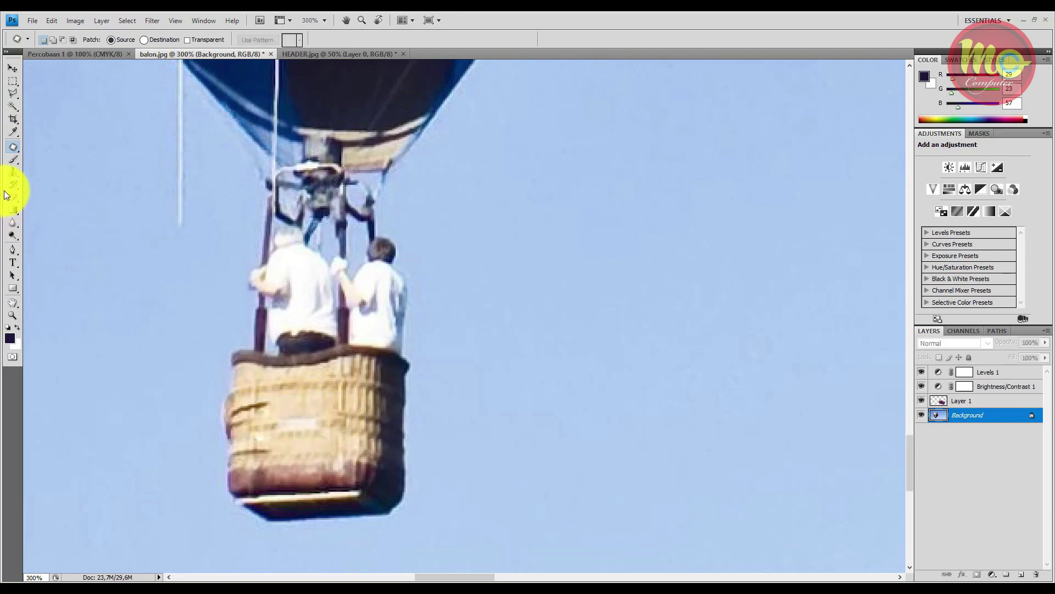
- Paint a dark navy X on the sky beside the basket with the 13 px Brush tool
{"action": "left_click", "coordinate": [14, 160]}
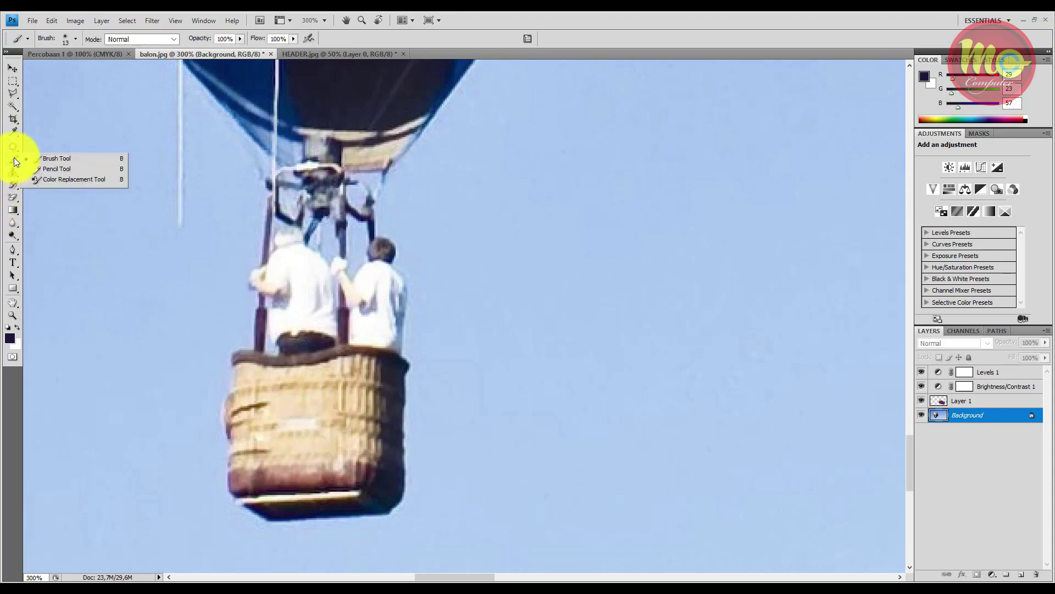
{"action": "left_click", "coordinate": [64, 159]}
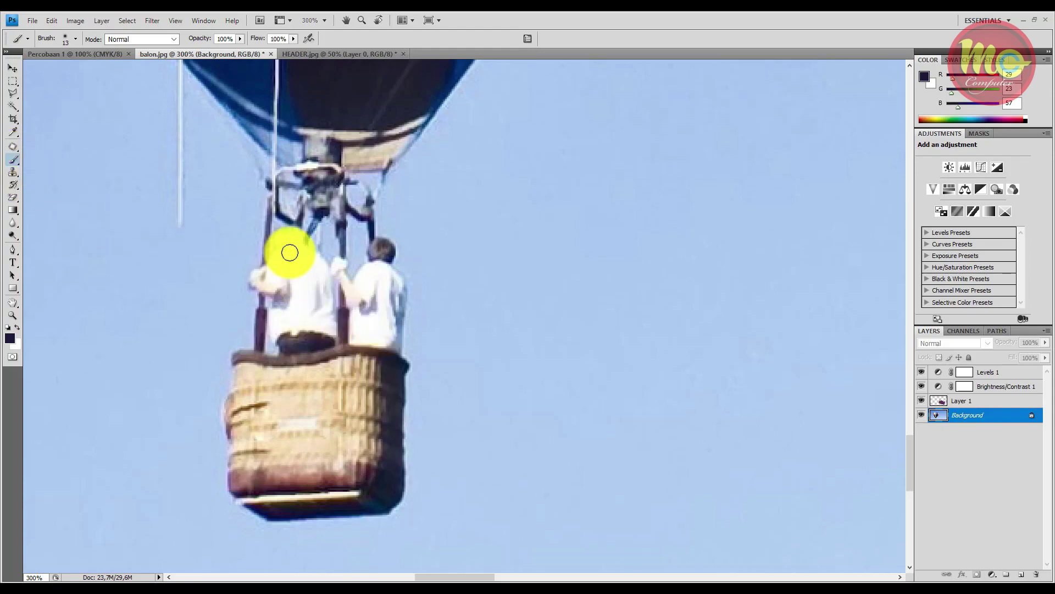
{"action": "left_click", "coordinate": [589, 207]}
{"action": "left_click", "coordinate": [511, 306], "text": "shift"}
{"action": "left_click", "coordinate": [484, 204]}
{"action": "left_click", "coordinate": [579, 310], "text": "shift"}
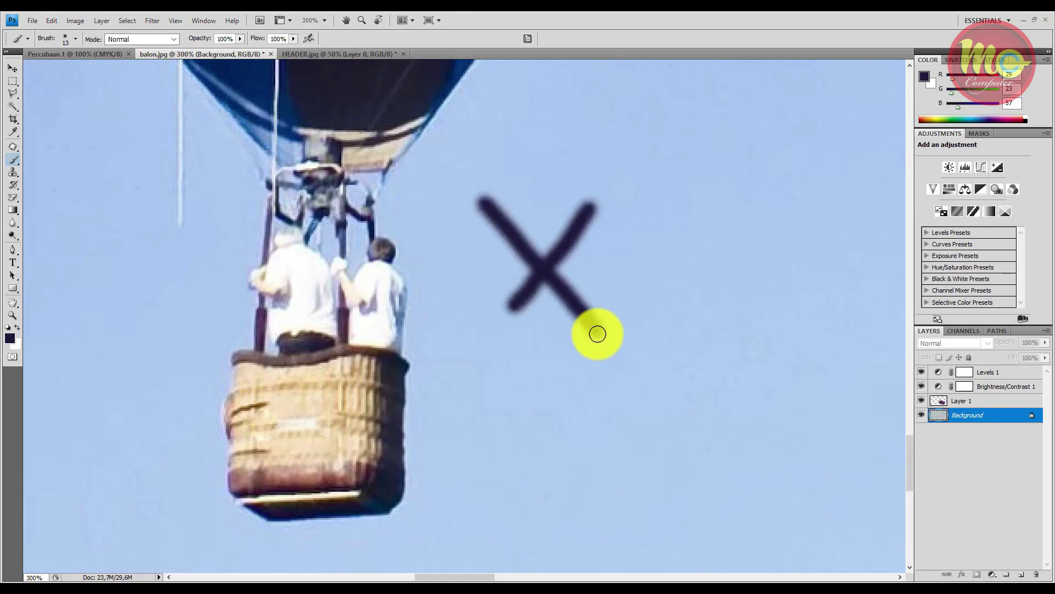
{"action": "key", "text": "alt+Tab"}
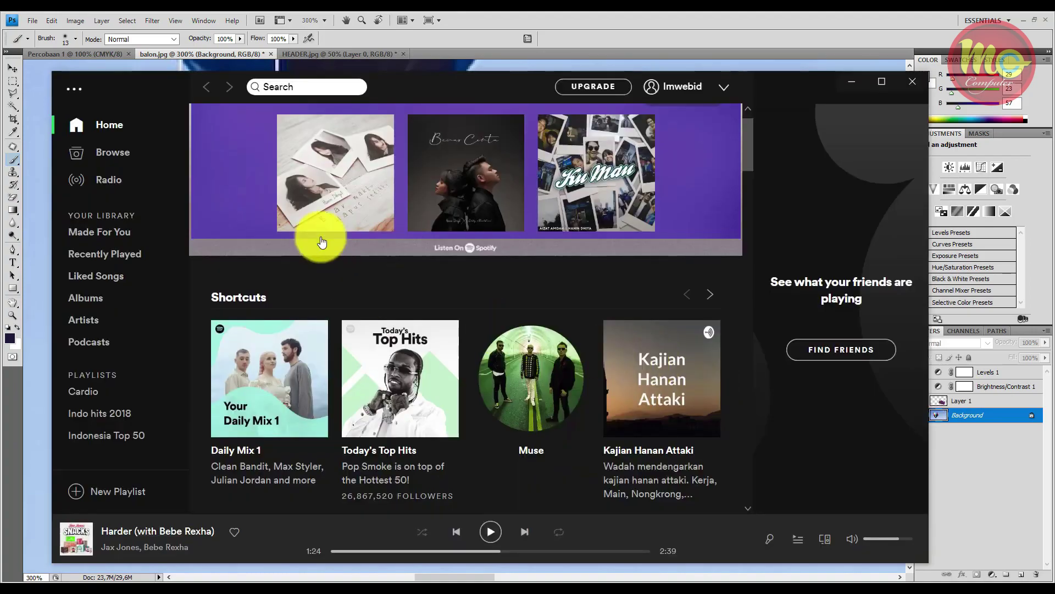
{"action": "left_click", "coordinate": [855, 82]}
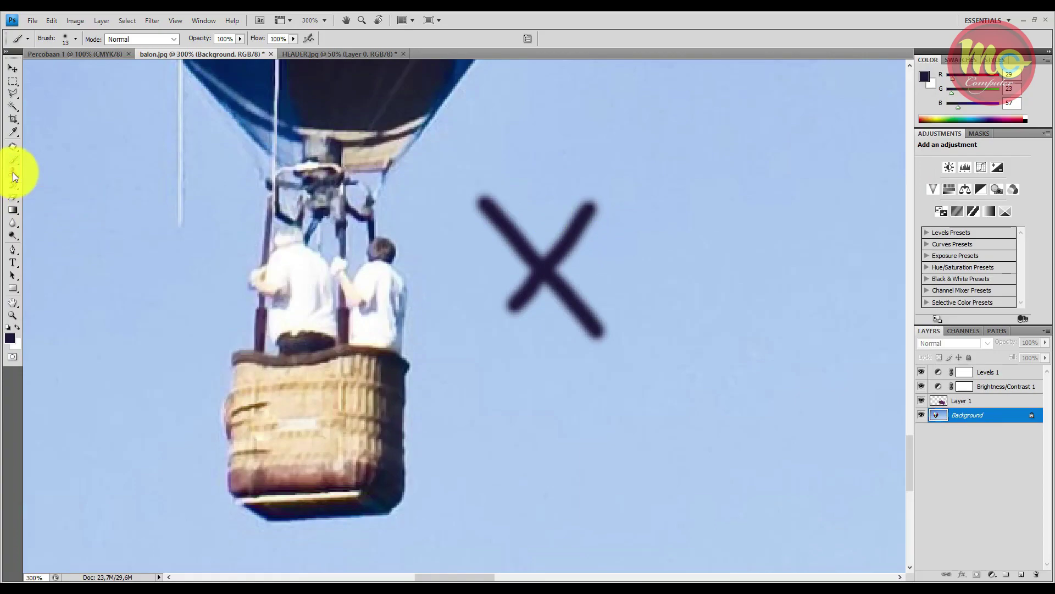
- Clone small spots of the balloon's coloured panels onto the sky beside the envelope with a 21 px Clone Stamp, undoing a stray stamp
{"action": "left_click", "coordinate": [68, 180], "text": "alt"}
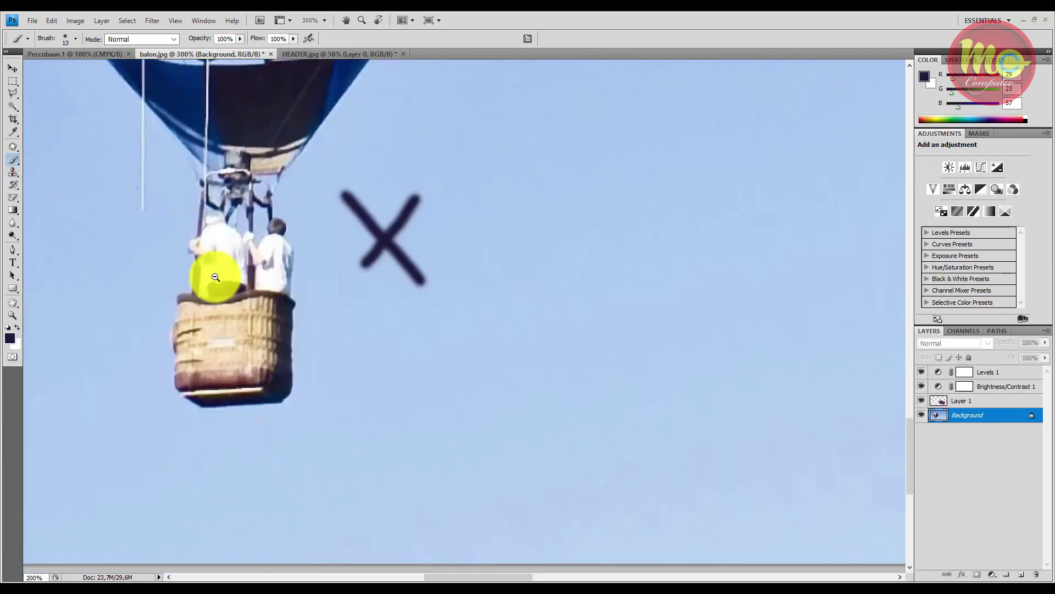
{"action": "left_click", "coordinate": [215, 277], "text": "alt"}
{"action": "left_click", "coordinate": [217, 277], "text": "alt"}
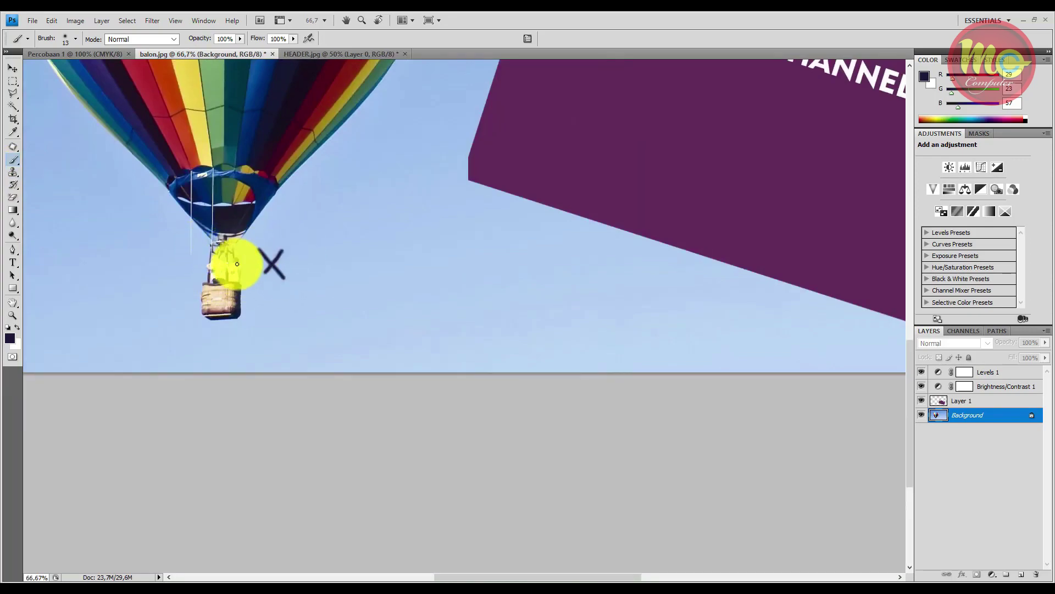
{"action": "left_click", "coordinate": [14, 175]}
{"action": "left_click", "coordinate": [64, 170]}
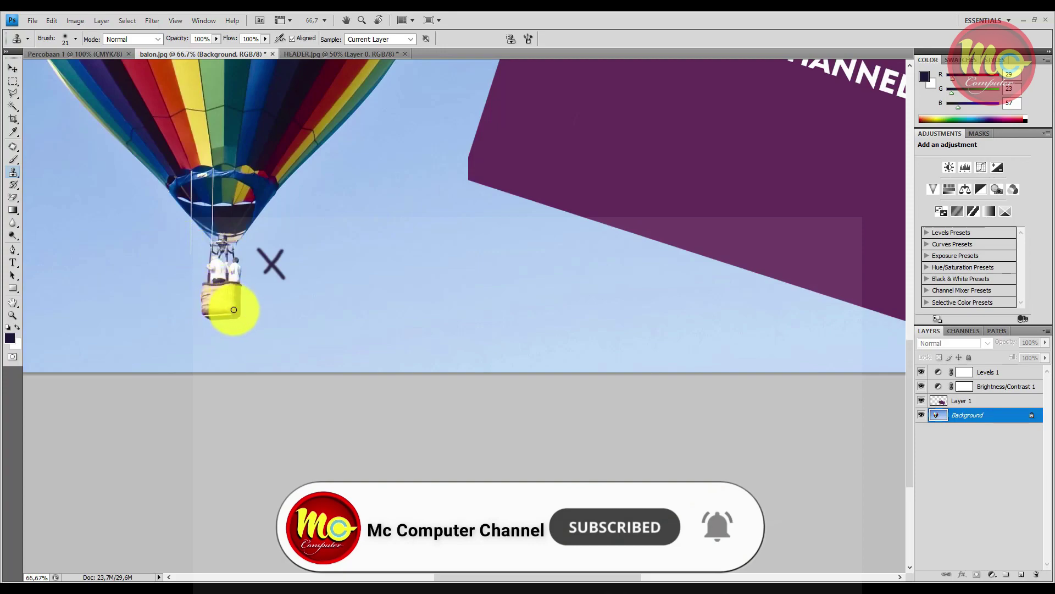
{"action": "left_click", "coordinate": [168, 126], "text": "alt"}
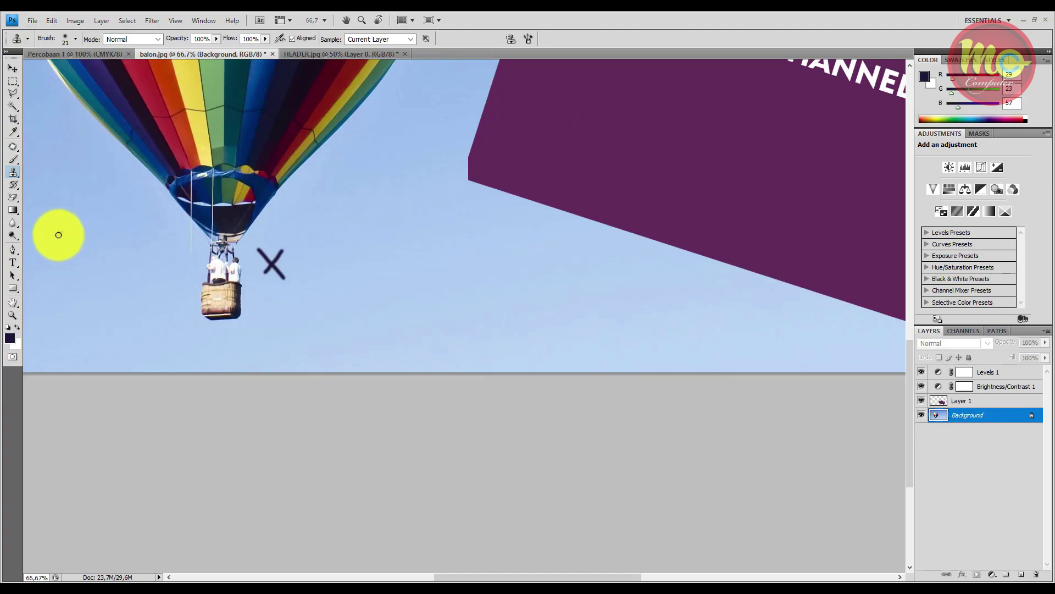
{"action": "left_click", "coordinate": [89, 223]}
{"action": "left_click", "coordinate": [107, 243]}
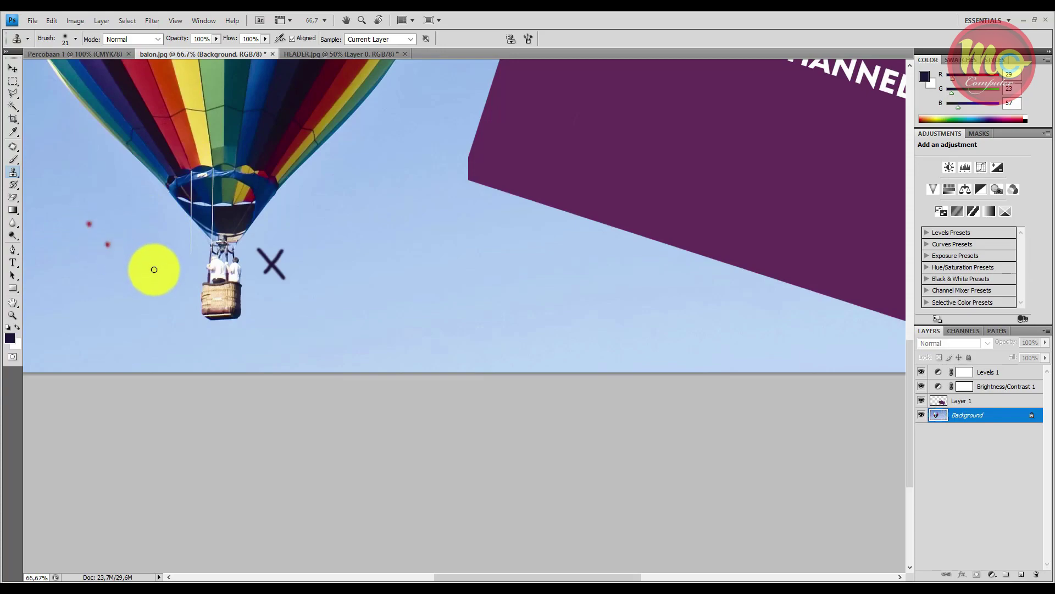
{"action": "left_click", "coordinate": [211, 139]}
{"action": "key", "text": "ctrl+z"}
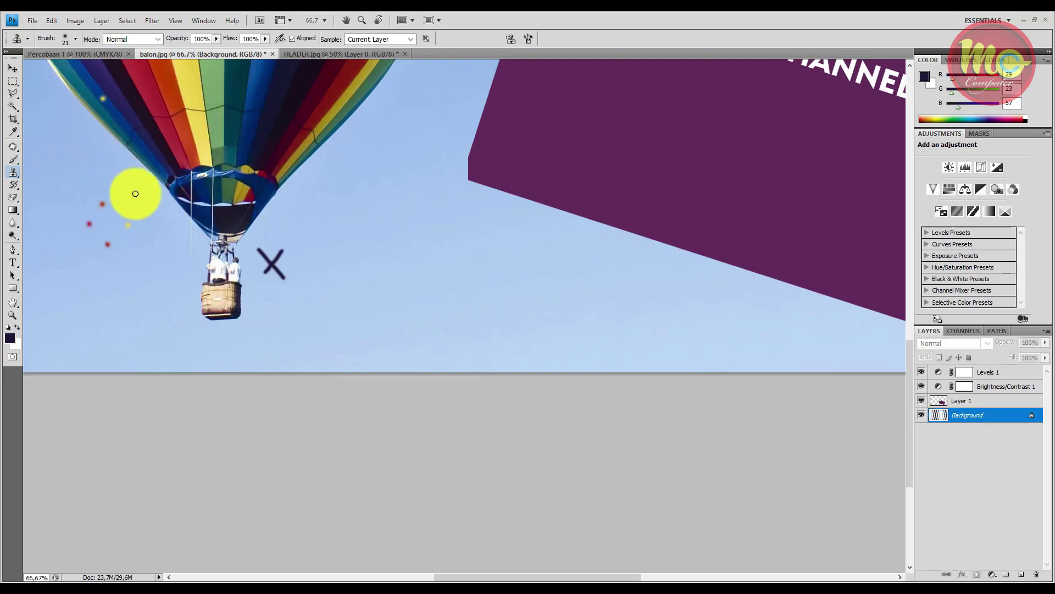
- Enlarge the Clone Stamp brush to 162 px and then 391 px, undoing the test stamps on the sky, and raise its hardness to about half
{"action": "left_click", "coordinate": [102, 204]}
{"action": "right_click", "coordinate": [106, 189]}
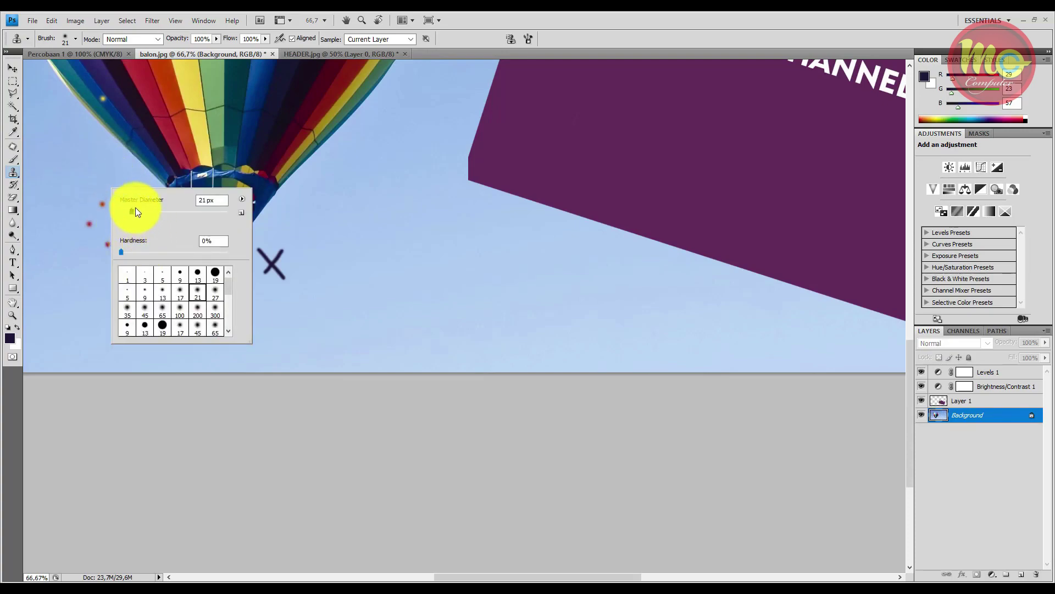
{"action": "left_click_drag", "start_coordinate": [134, 210], "coordinate": [190, 210]}
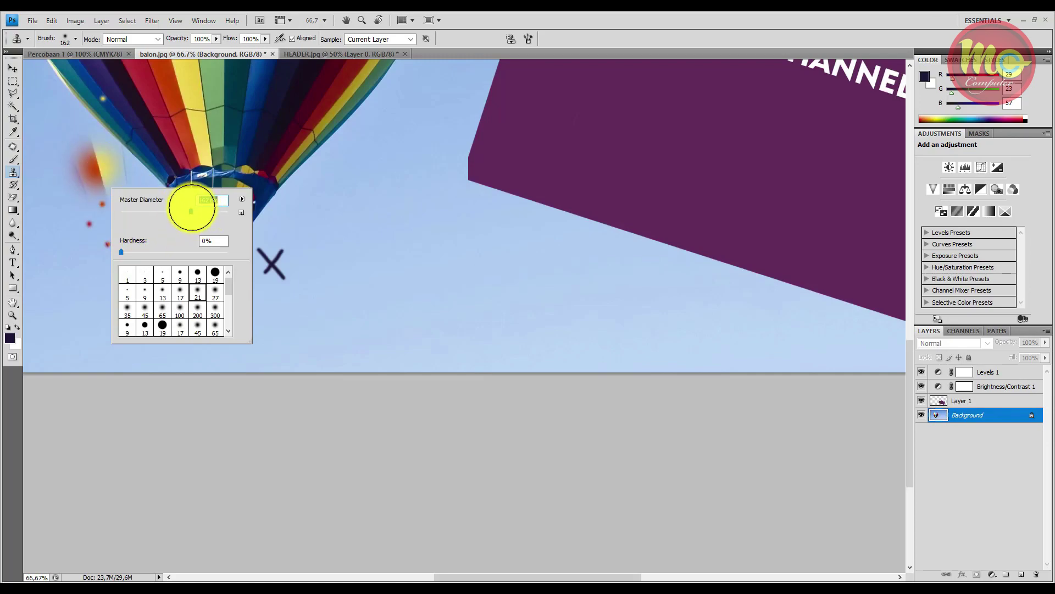
{"action": "left_click", "coordinate": [212, 212]}
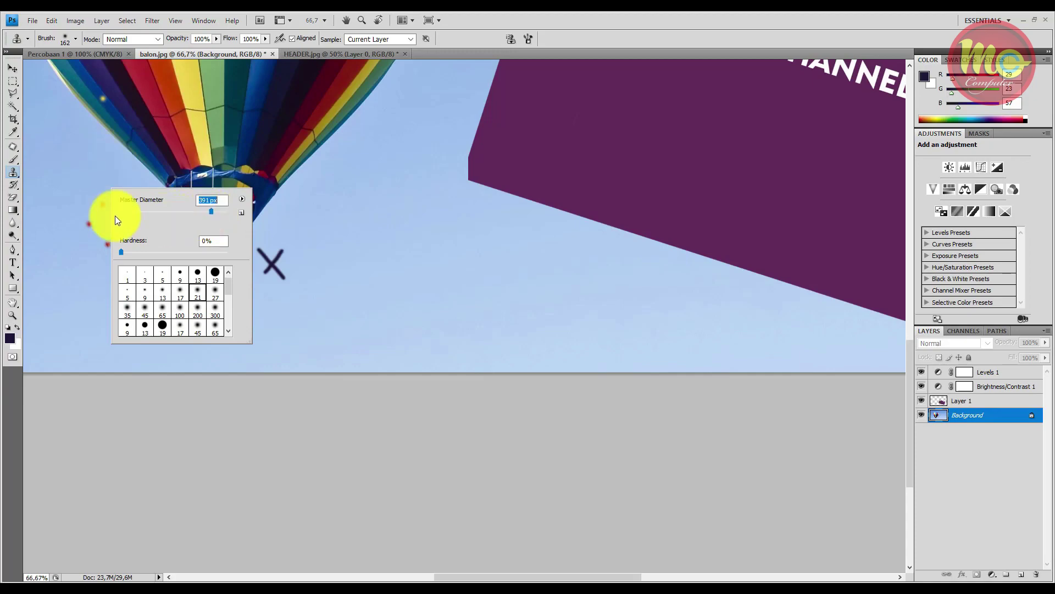
{"action": "left_click", "coordinate": [52, 176]}
{"action": "key", "text": "ctrl+z"}
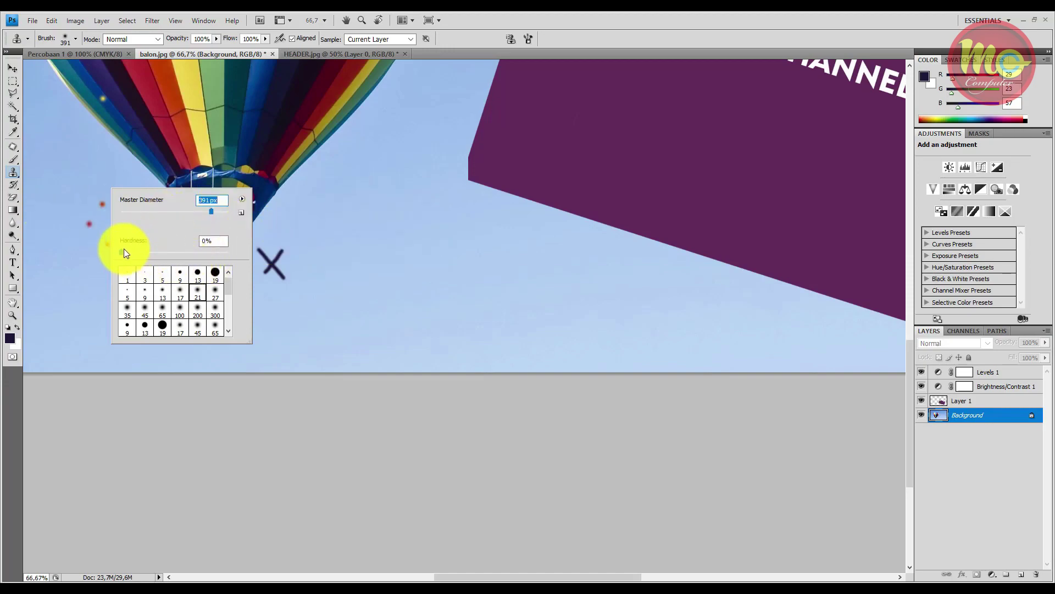
{"action": "left_click_drag", "start_coordinate": [124, 251], "coordinate": [181, 256]}
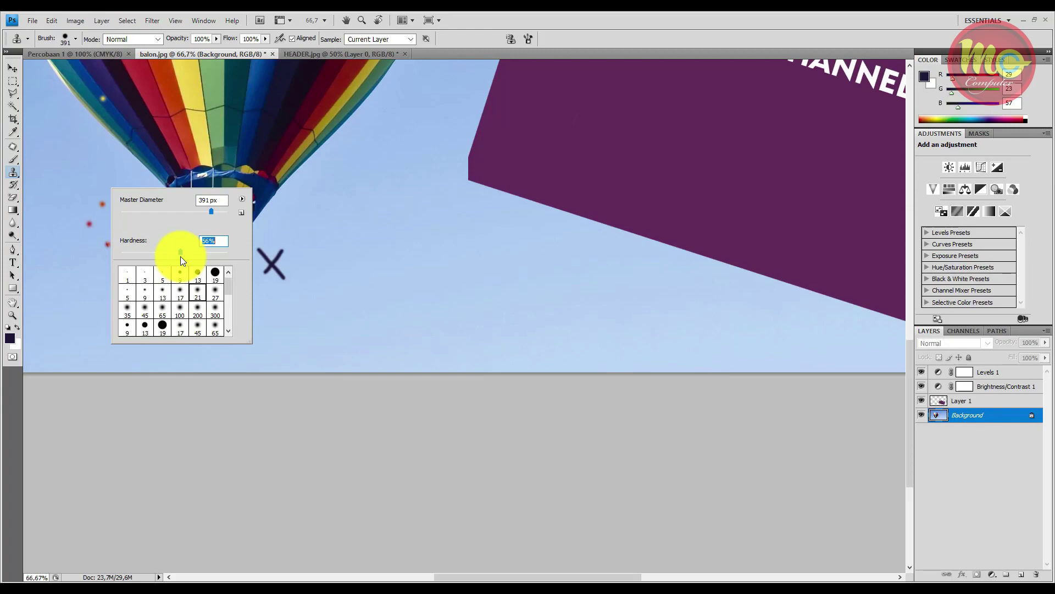
- Erase a small Y-shaped mark in the sky beside the basket with the 13 px Eraser tool
{"action": "left_click", "coordinate": [13, 183]}
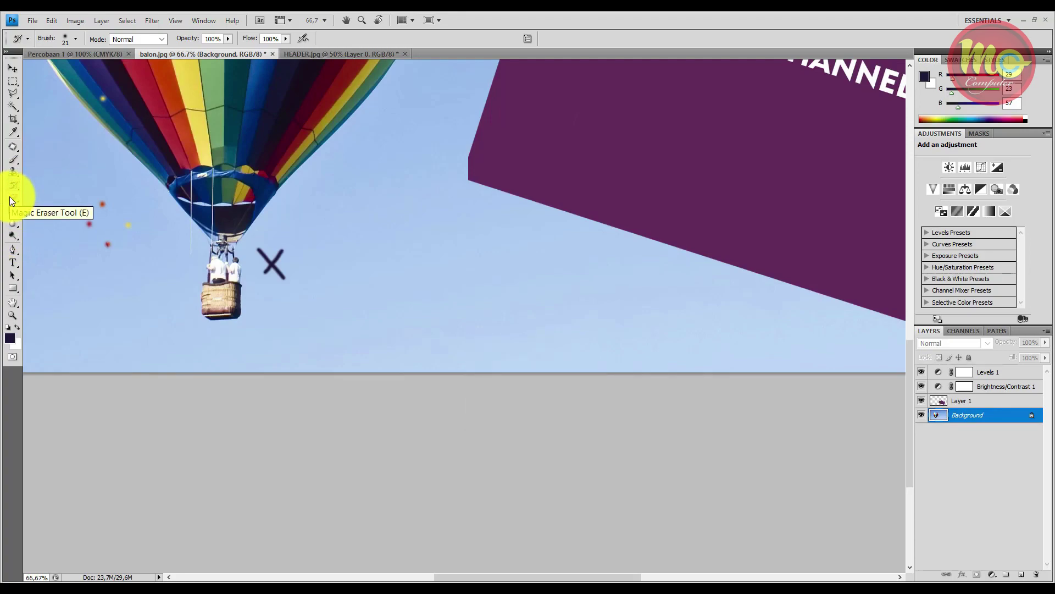
{"action": "left_click", "coordinate": [10, 197]}
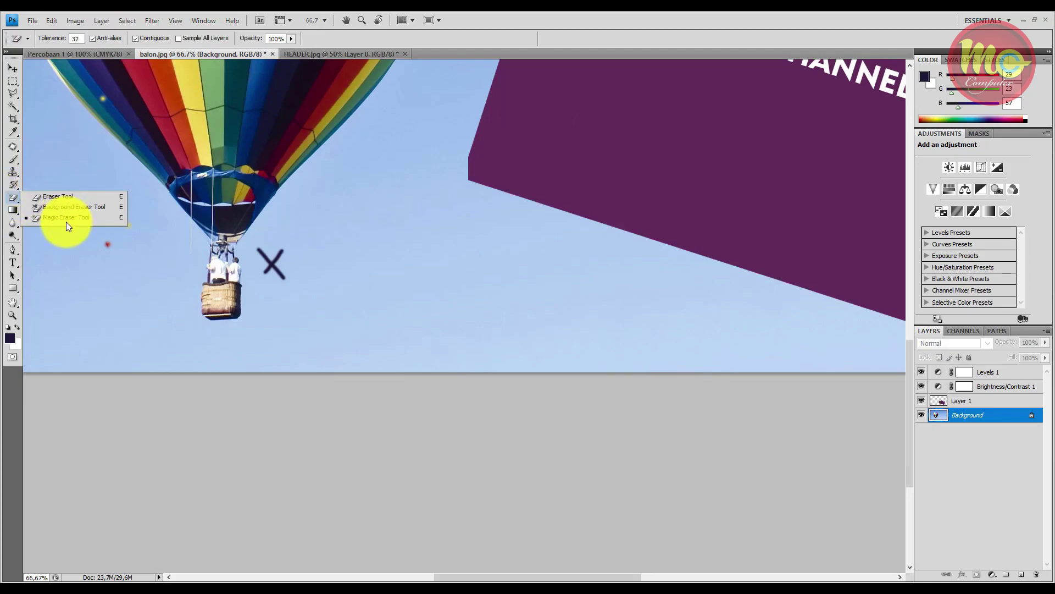
{"action": "left_click", "coordinate": [52, 195]}
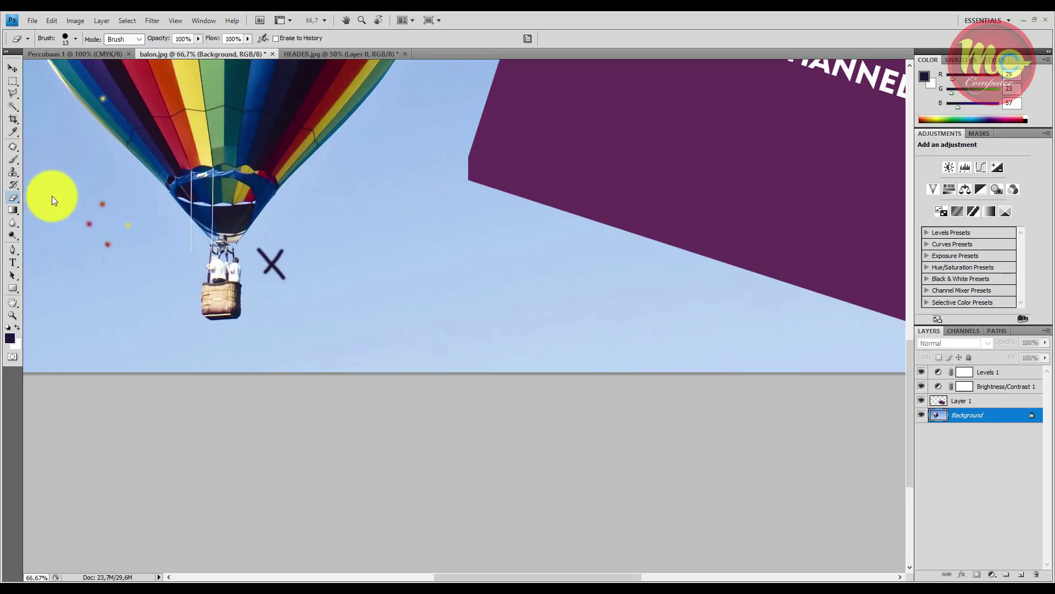
{"action": "left_click_drag", "start_coordinate": [141, 259], "coordinate": [166, 305]}
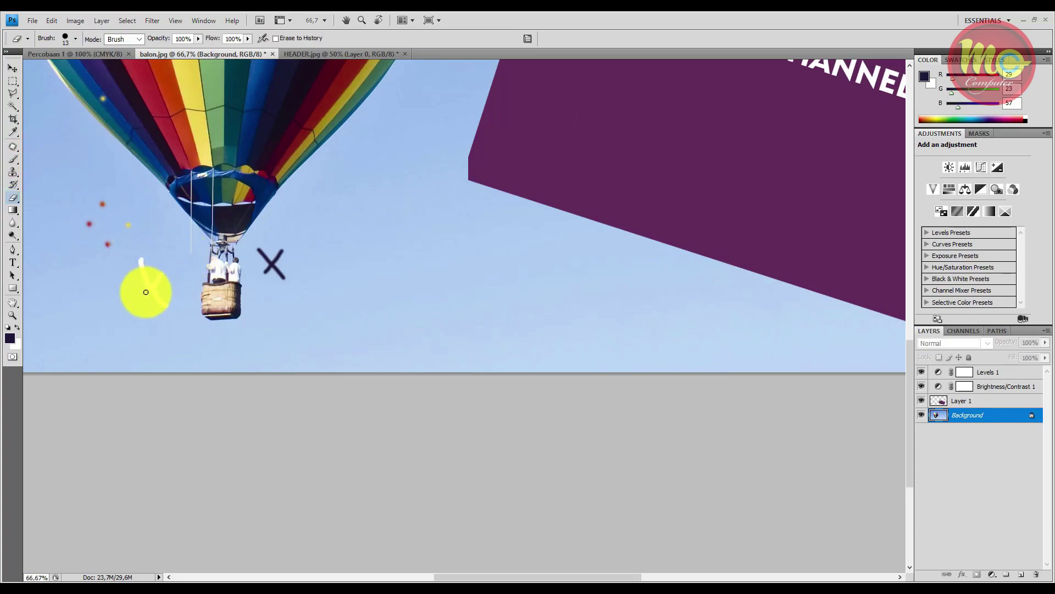
- Enlarge the Eraser brush to 88 px and erase the navy X and the sky around it beside the basket
{"action": "right_click", "coordinate": [158, 273]}
{"action": "left_click_drag", "start_coordinate": [207, 286], "coordinate": [215, 286]}
{"action": "mouse_move", "coordinate": [323, 226]}
{"action": "left_mouse_down"}
{"action": "mouse_move", "coordinate": [278, 254]}
{"action": "mouse_move", "coordinate": [282, 275]}
{"action": "left_mouse_up"}
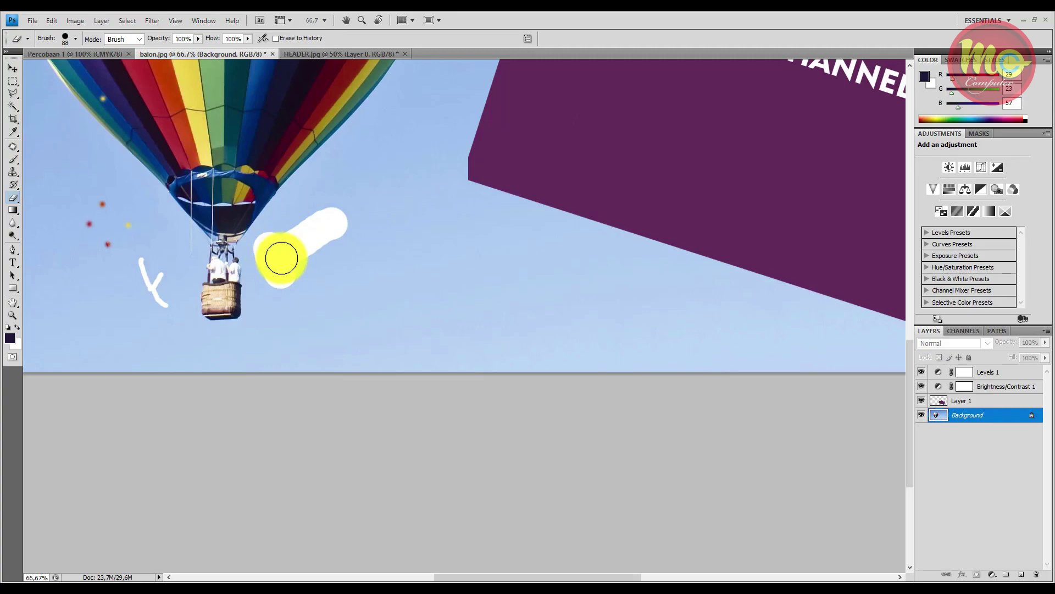
{"action": "mouse_move", "coordinate": [281, 258]}
{"action": "left_mouse_down"}
{"action": "mouse_move", "coordinate": [280, 271]}
{"action": "mouse_move", "coordinate": [344, 240]}
{"action": "left_mouse_up"}
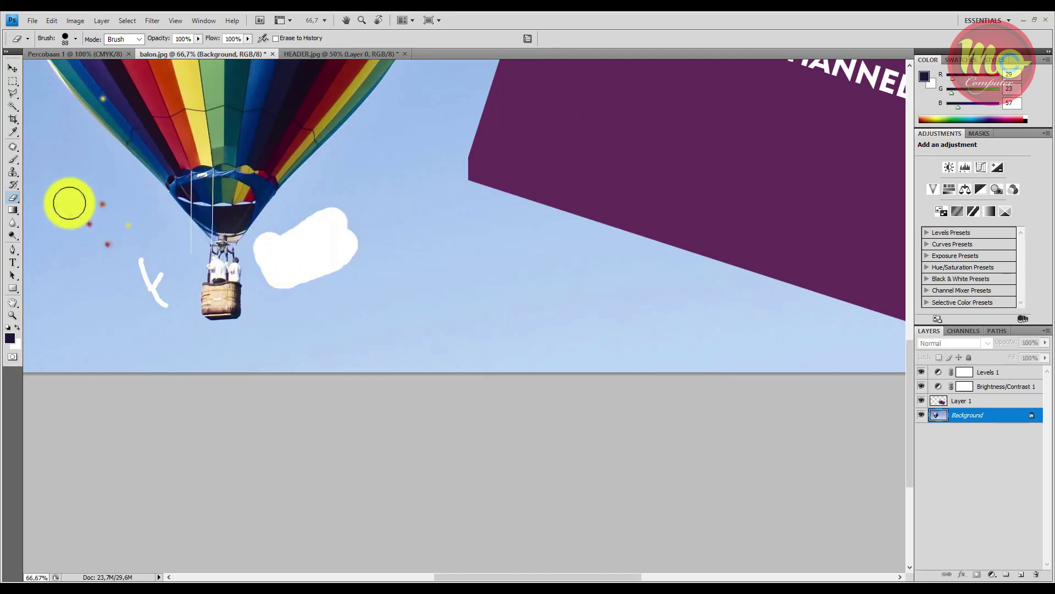
- Erase the light sky area around the basket with the Magic Eraser at tolerance 32, and undo it
{"action": "left_click", "coordinate": [12, 197]}
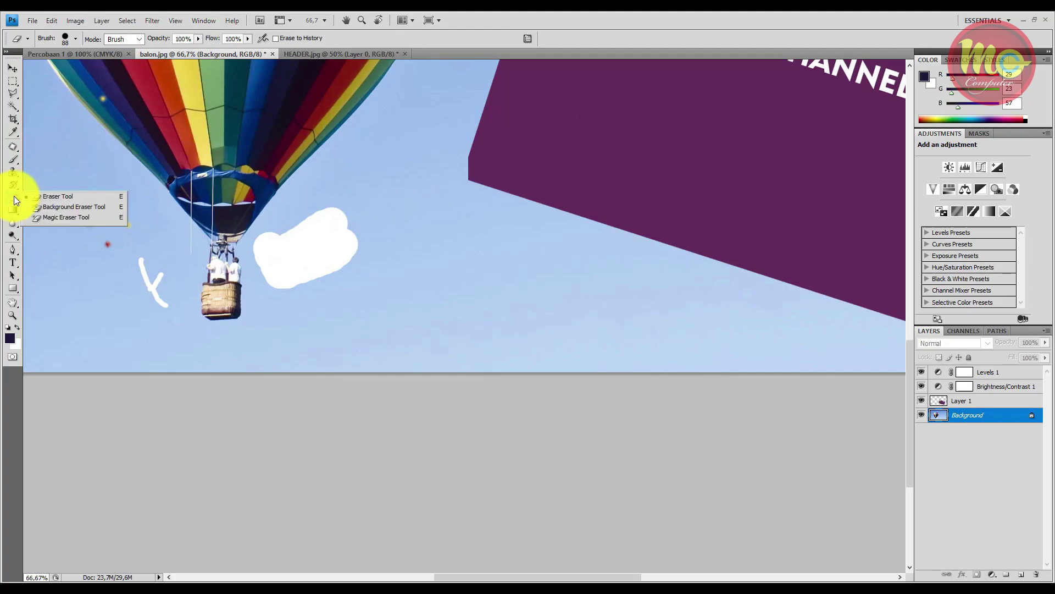
{"action": "left_click", "coordinate": [44, 217]}
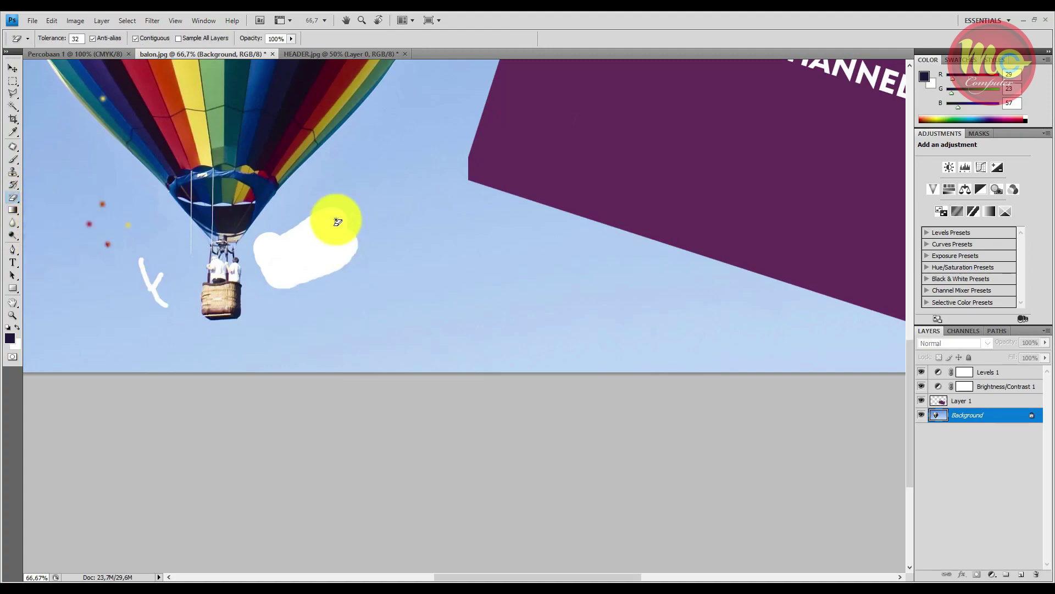
{"action": "left_click", "coordinate": [404, 164]}
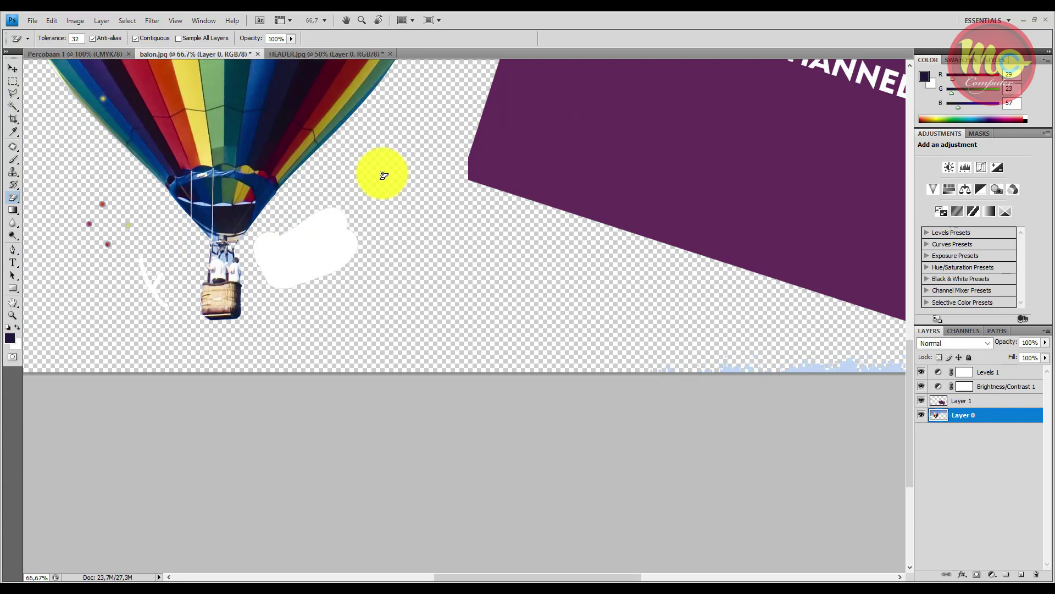
{"action": "left_click", "coordinate": [388, 171], "text": "alt"}
{"action": "left_click", "coordinate": [393, 166], "text": "alt"}
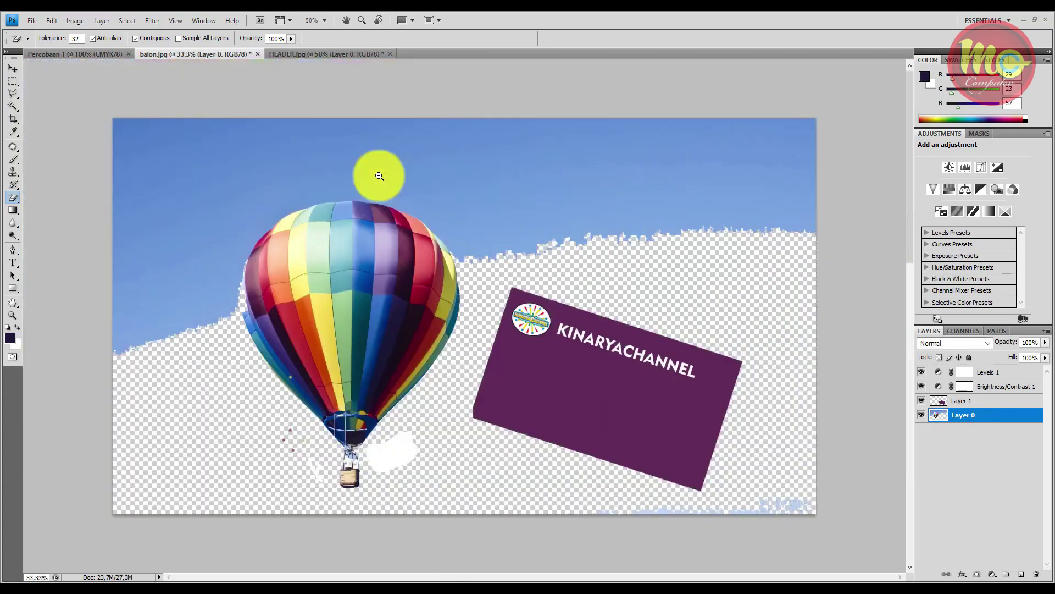
{"action": "key", "text": "ctrl+alt+z"}
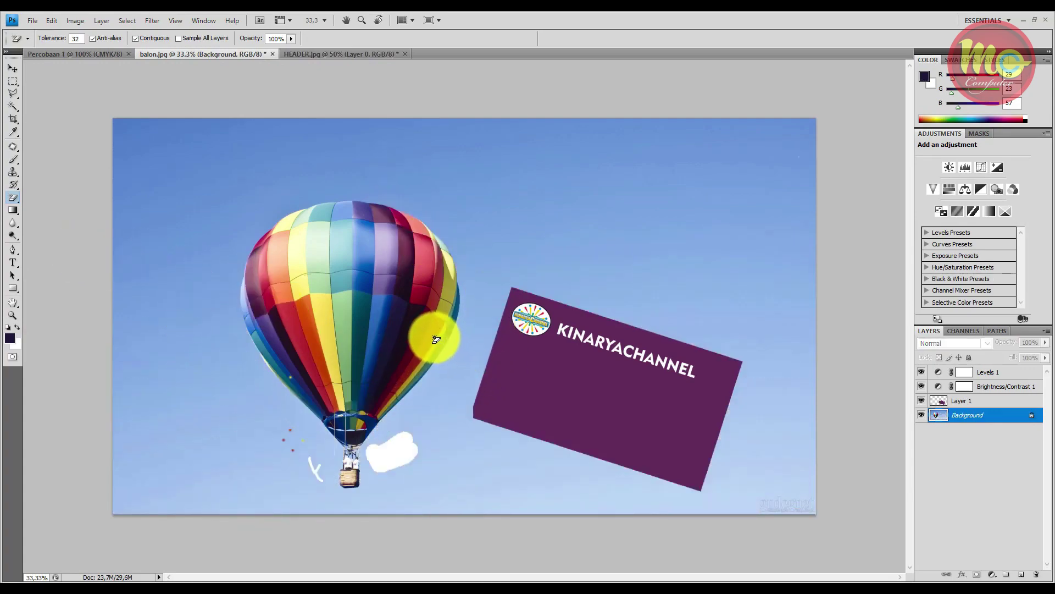
- Erase two yellow panels and the adjoining orange panel of the balloon with the Magic Eraser
{"action": "left_click", "coordinate": [325, 314]}
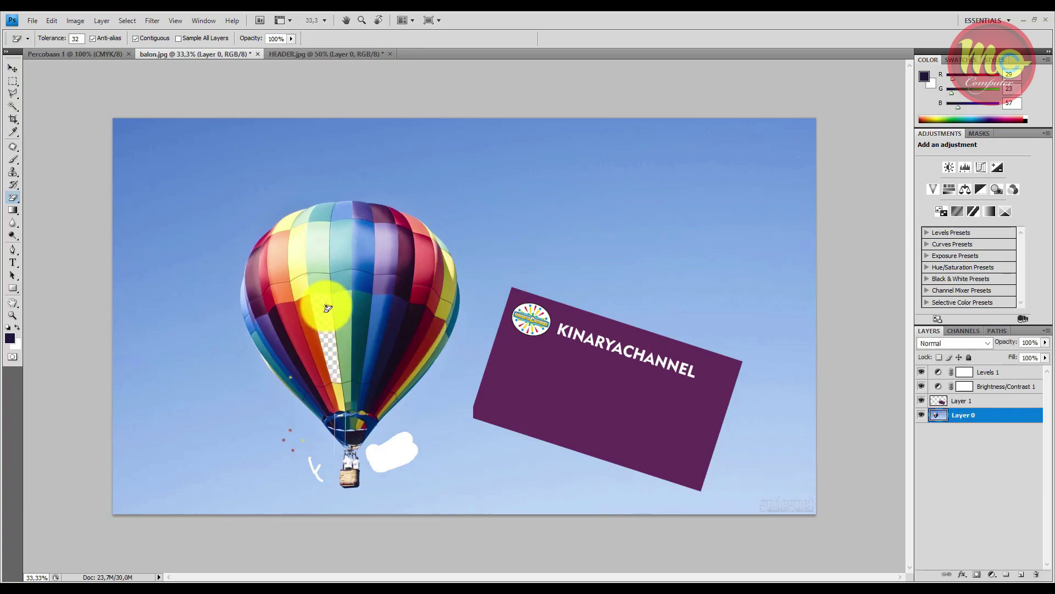
{"action": "left_click", "coordinate": [301, 309]}
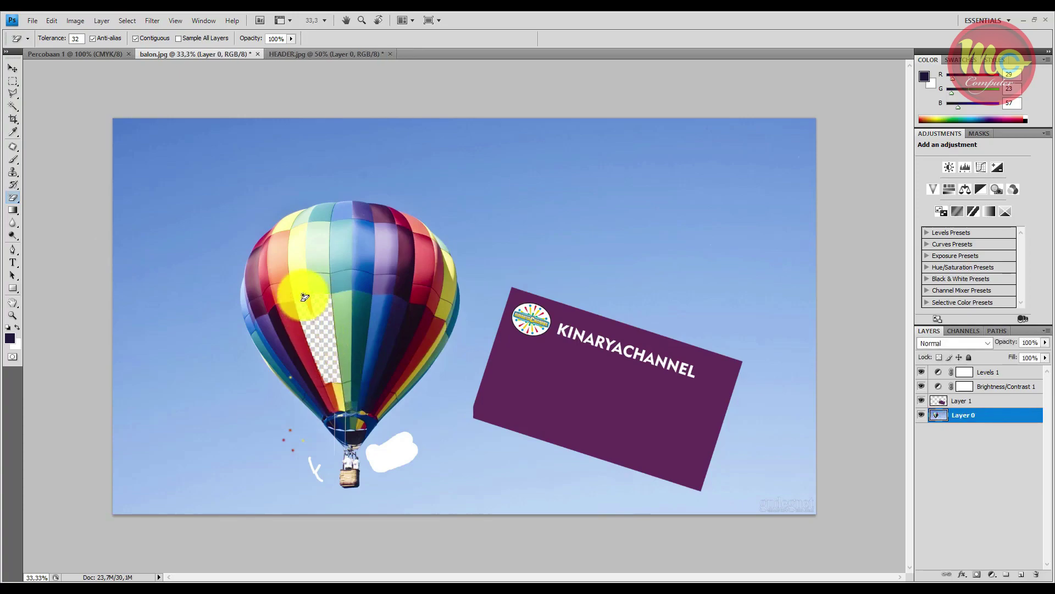
{"action": "left_click", "coordinate": [297, 260]}
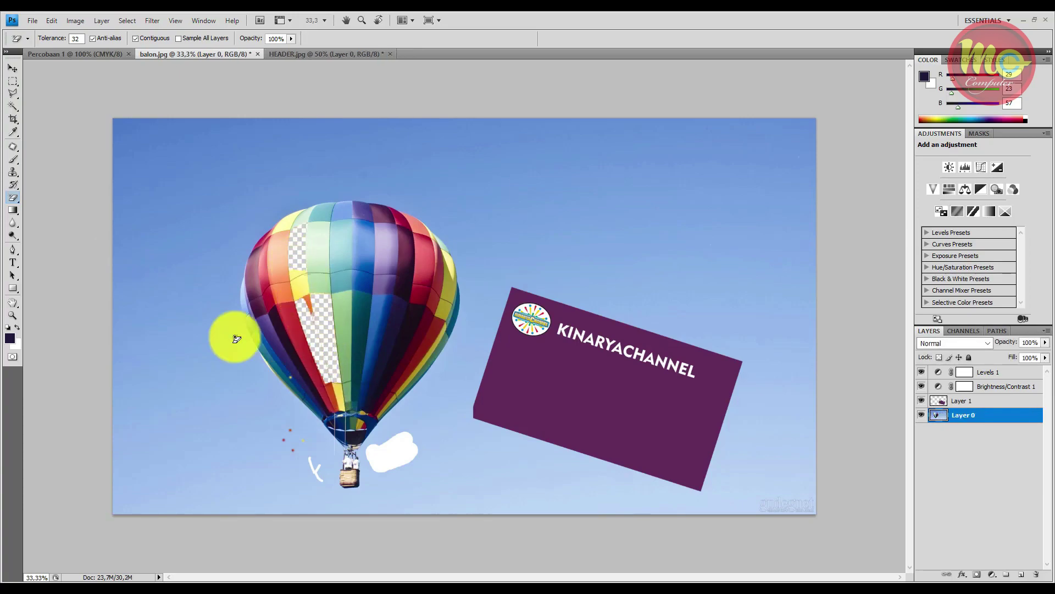
- Erase the sky around the balloon and the purple card with the Magic Eraser, undoing the last erasure of the lower sky
{"action": "left_click", "coordinate": [184, 303]}
{"action": "left_click", "coordinate": [266, 452]}
{"action": "left_click", "coordinate": [464, 373]}
{"action": "left_click", "coordinate": [544, 310]}
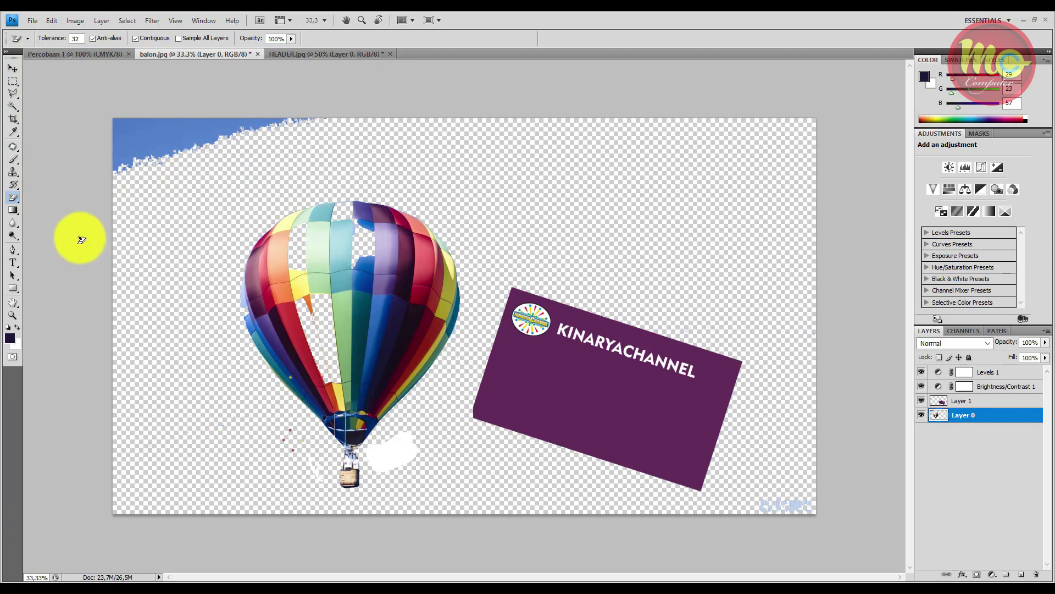
{"action": "key", "text": "ctrl+z"}
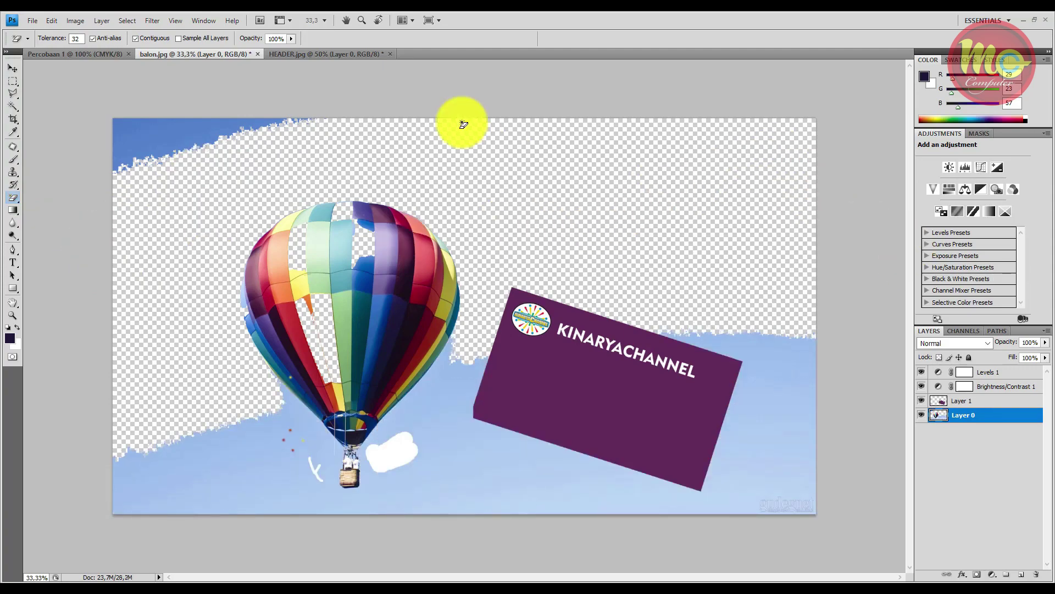
- Show the History and step back through the Magic Eraser states to an earlier Eraser stroke over the navy X
{"action": "left_click", "coordinate": [199, 24]}
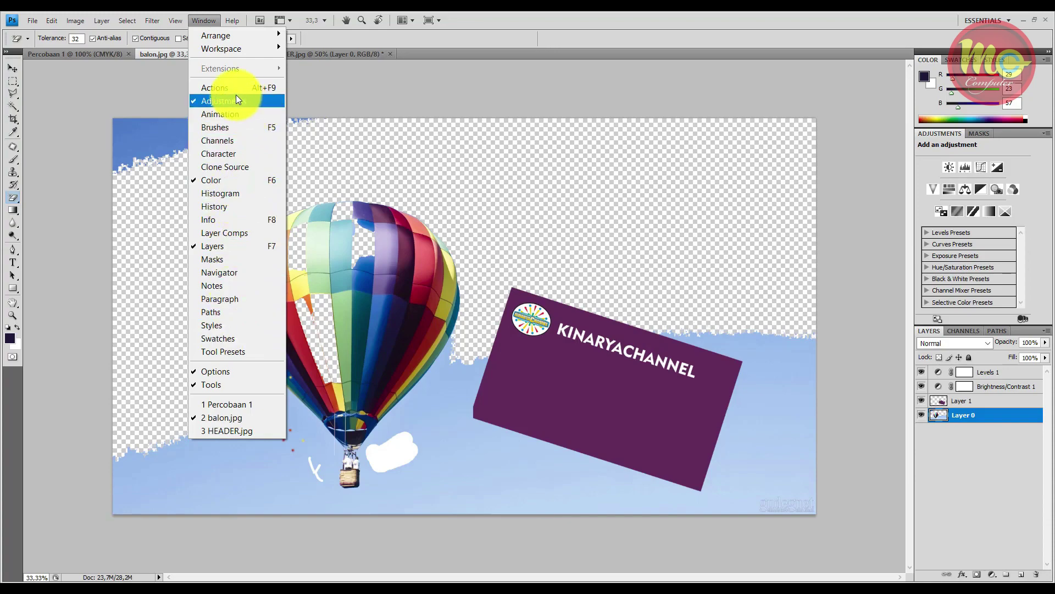
{"action": "left_click", "coordinate": [220, 207]}
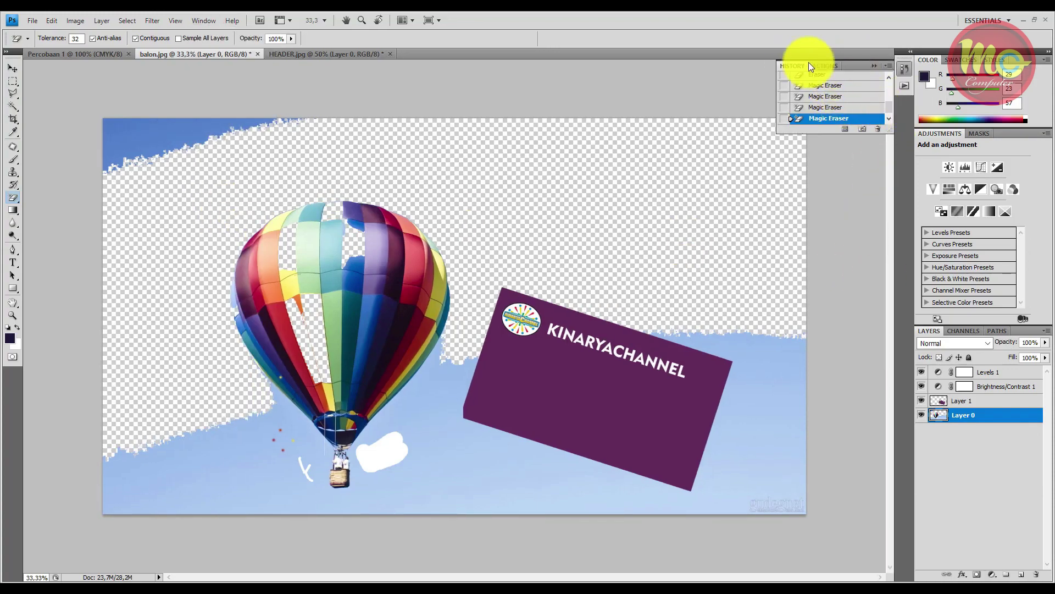
{"action": "left_click", "coordinate": [823, 105]}
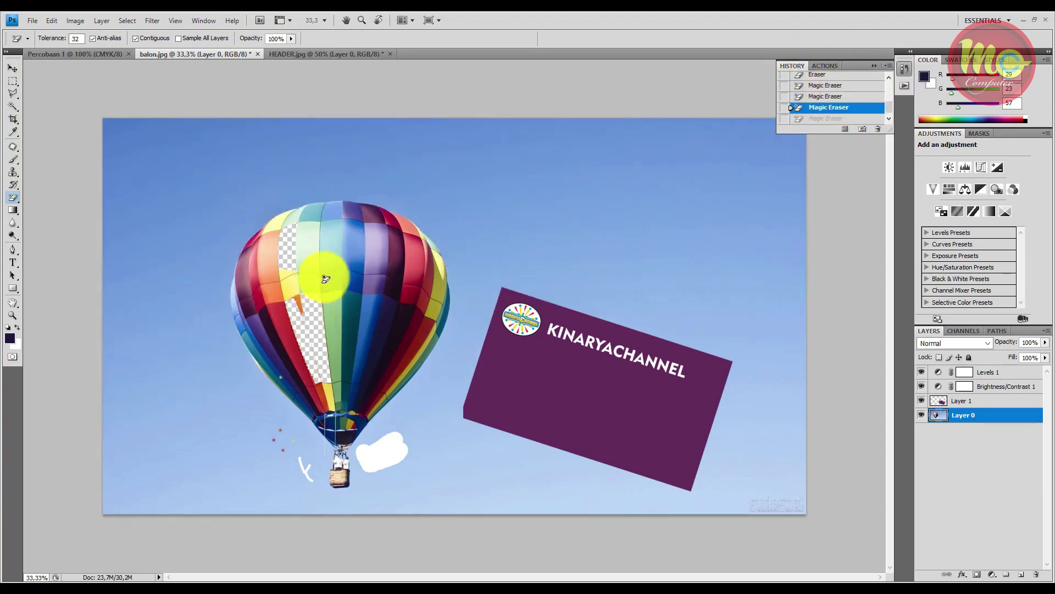
{"action": "left_click", "coordinate": [819, 96]}
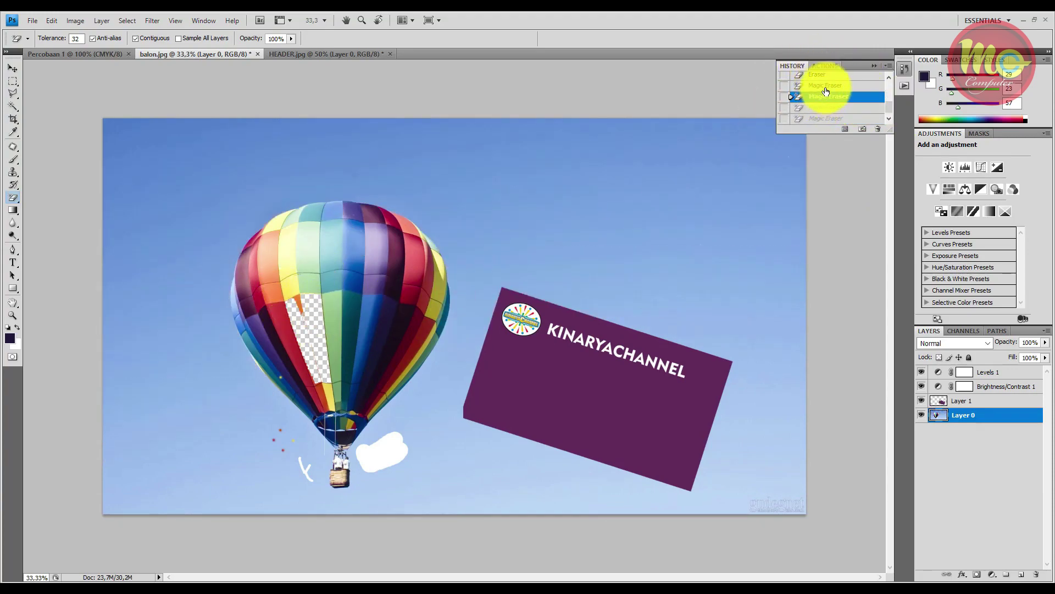
{"action": "left_click", "coordinate": [824, 85]}
{"action": "scroll", "coordinate": [892, 77], "scroll_direction": "up", "scroll_amount": 2}
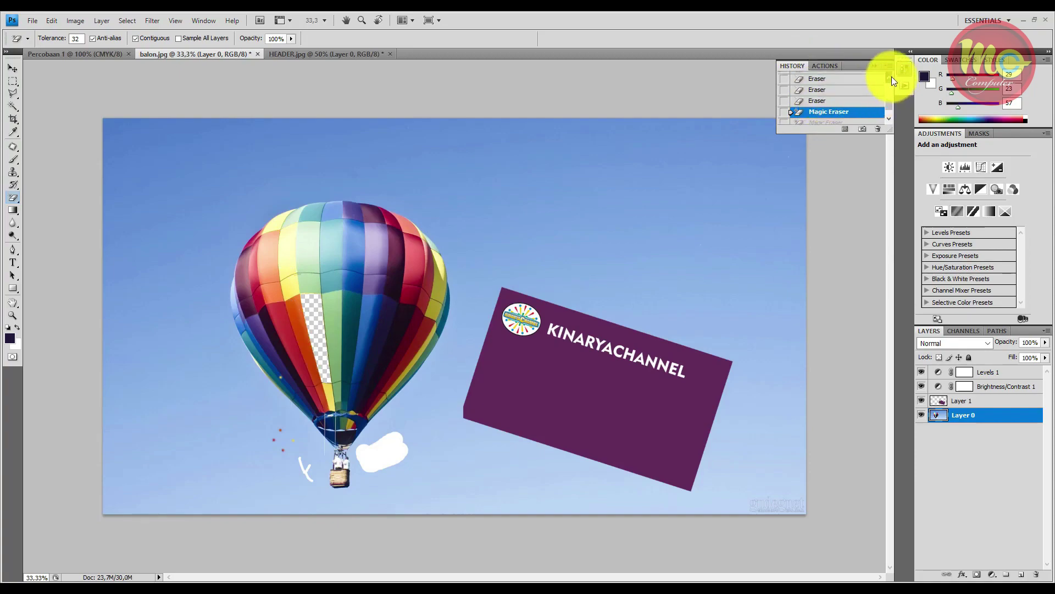
{"action": "left_click", "coordinate": [828, 99]}
{"action": "left_click", "coordinate": [825, 80]}
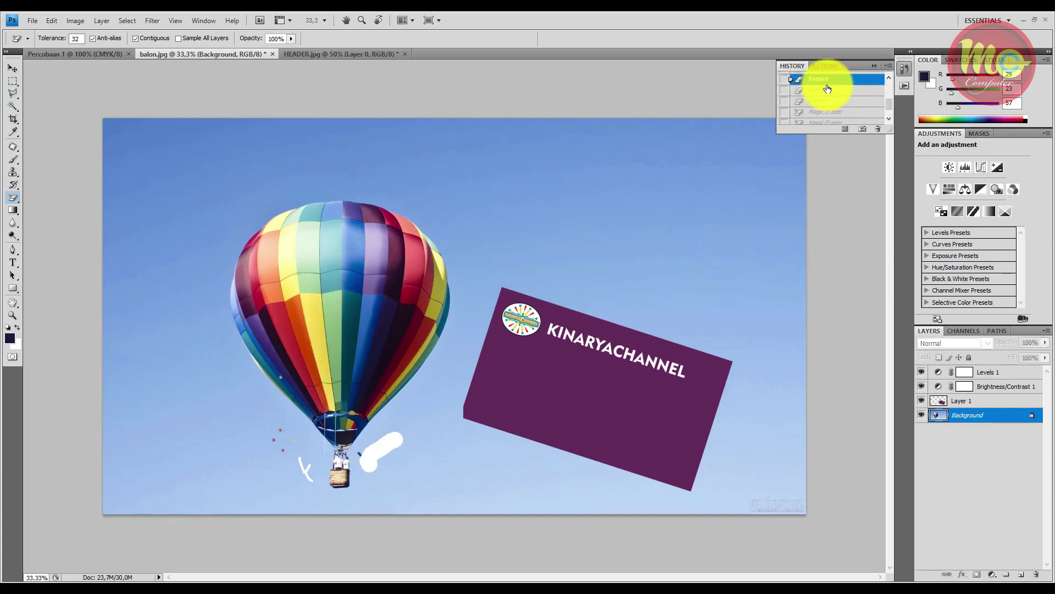
- Step further back in the history past the remaining Eraser strokes to an early Clone Stamp state with one red spot beside the balloon
{"action": "scroll", "coordinate": [890, 72], "scroll_direction": "up", "scroll_amount": 1}
{"action": "left_click", "coordinate": [825, 104]}
{"action": "left_click", "coordinate": [825, 83]}
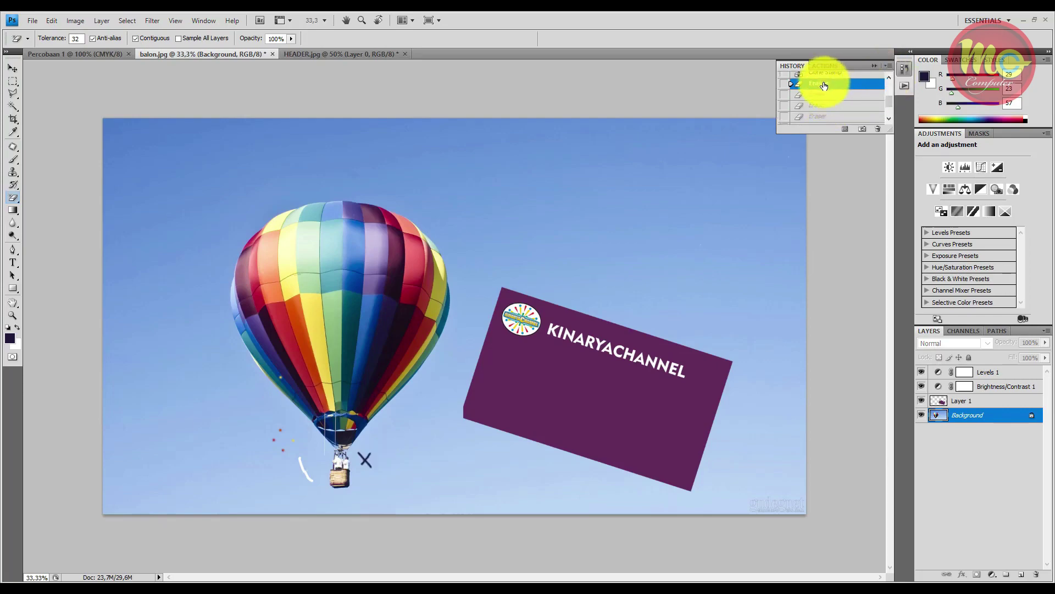
{"action": "scroll", "coordinate": [886, 78], "scroll_direction": "up", "scroll_amount": 2}
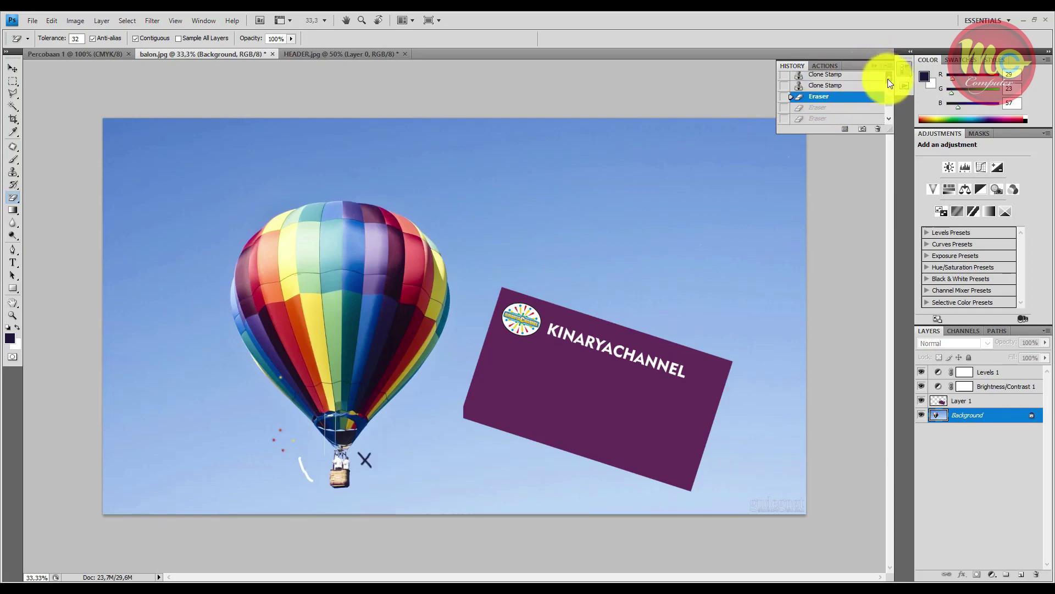
{"action": "left_click", "coordinate": [826, 98]}
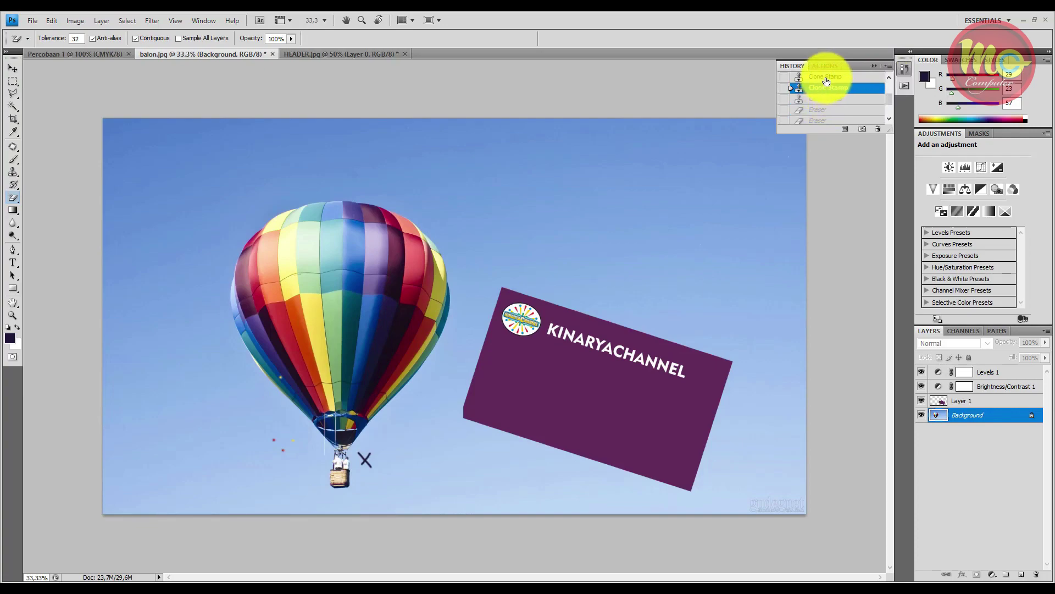
{"action": "left_click", "coordinate": [826, 76]}
{"action": "scroll", "coordinate": [886, 77], "scroll_direction": "up", "scroll_amount": 1}
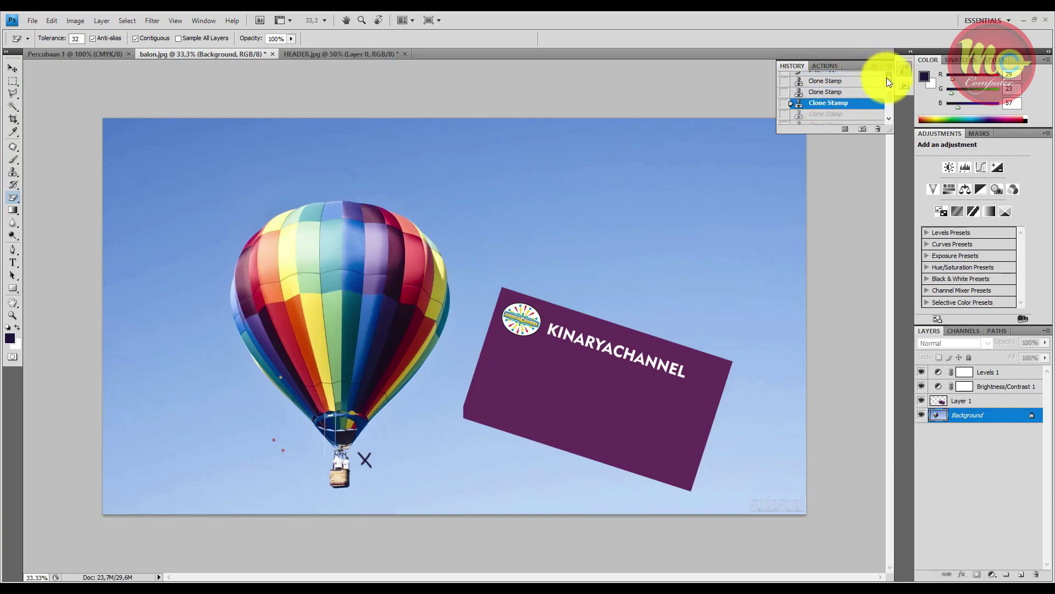
{"action": "left_click", "coordinate": [826, 81]}
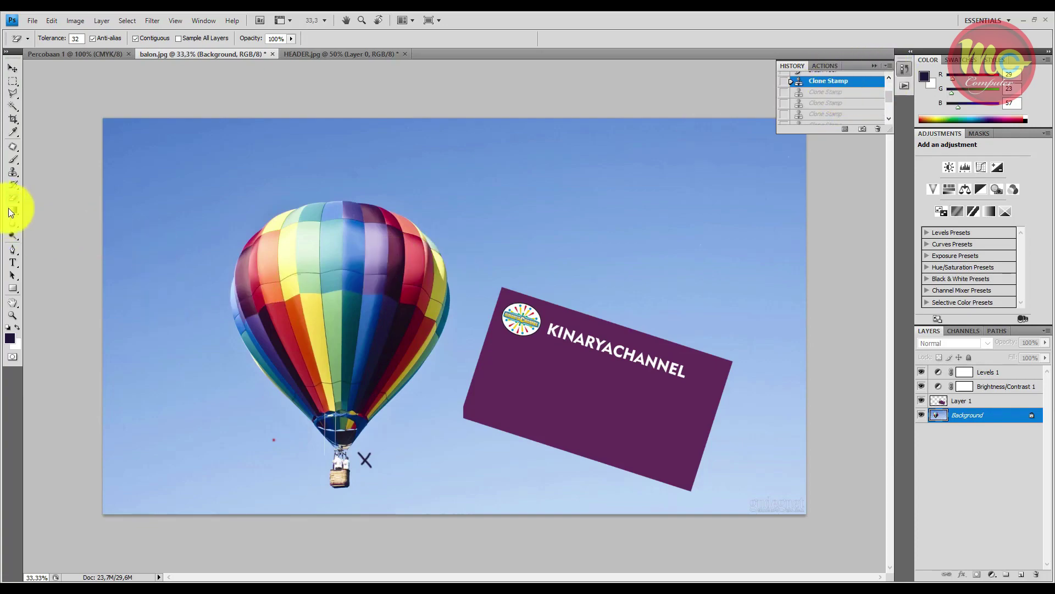
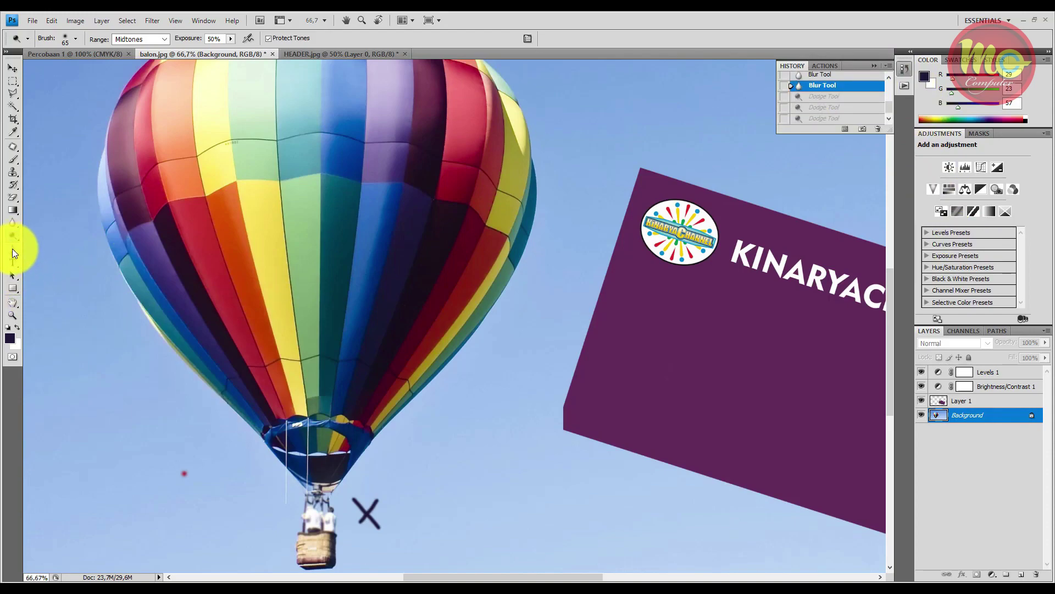
- Draw a closed, partly curved path around the middle and lower part of the balloon with the Pen tool
{"action": "left_click", "coordinate": [12, 252]}
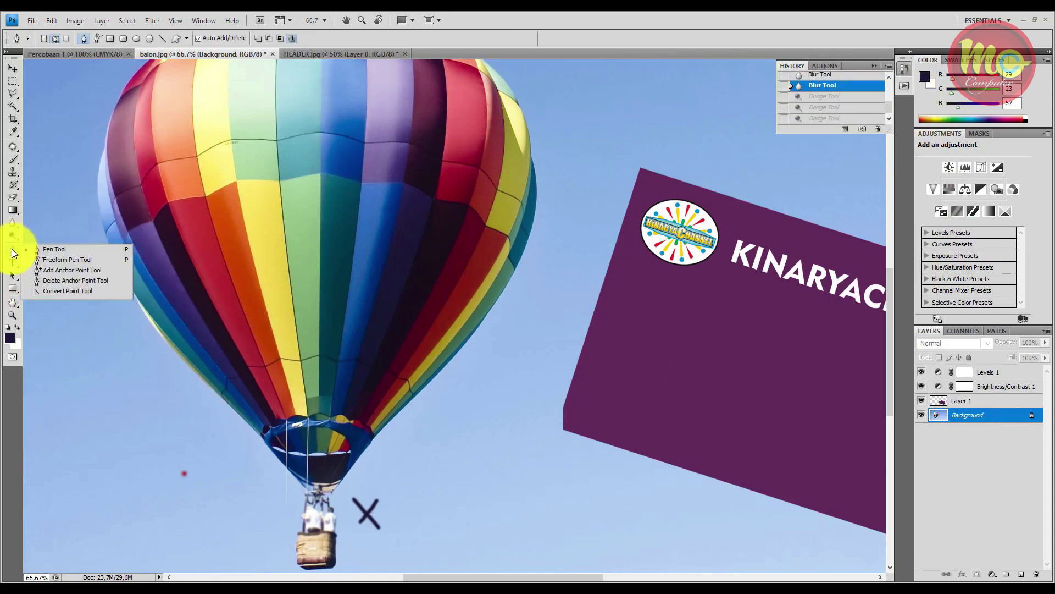
{"action": "left_click", "coordinate": [56, 248]}
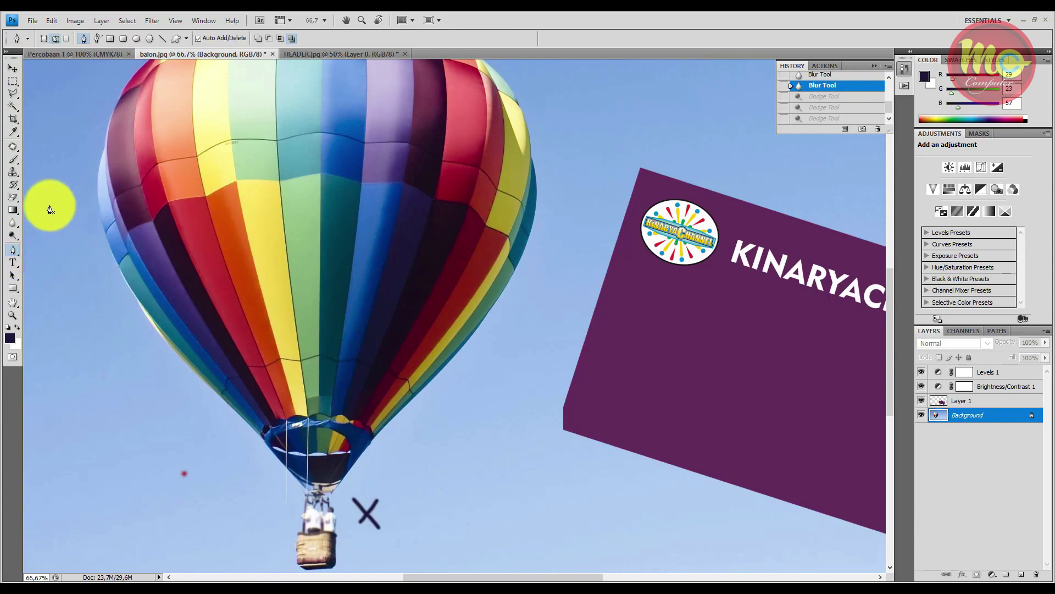
{"action": "left_click_drag", "start_coordinate": [49, 202], "coordinate": [66, 280]}
{"action": "left_click_drag", "start_coordinate": [146, 365], "coordinate": [181, 405]}
{"action": "left_click_drag", "start_coordinate": [229, 435], "coordinate": [481, 407]}
{"action": "left_click", "coordinate": [482, 405]}
{"action": "left_click", "coordinate": [553, 332]}
{"action": "left_click", "coordinate": [562, 260]}
{"action": "left_click", "coordinate": [211, 142]}
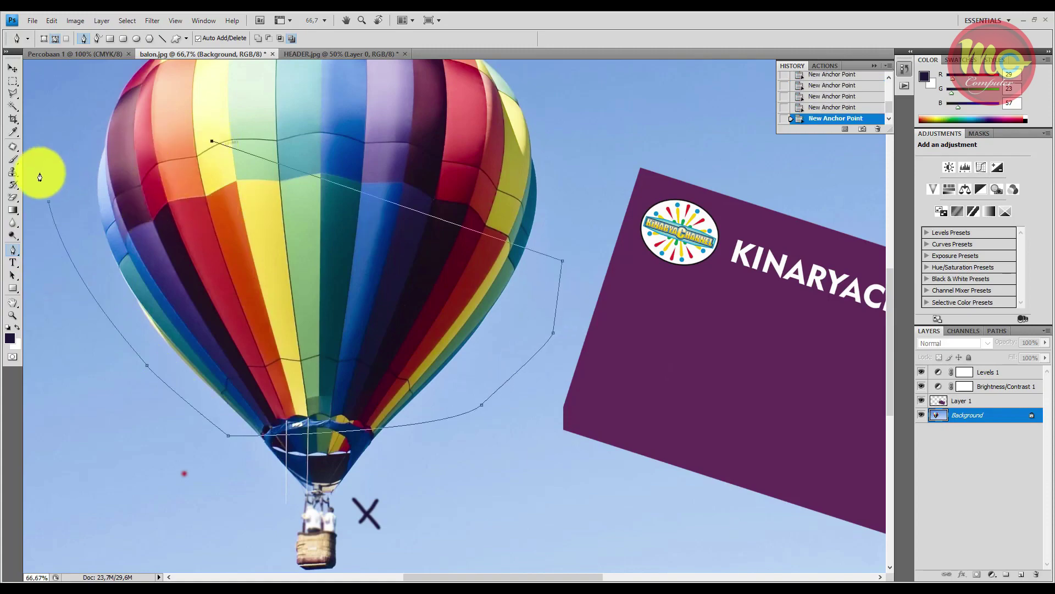
{"action": "left_click", "coordinate": [48, 207]}
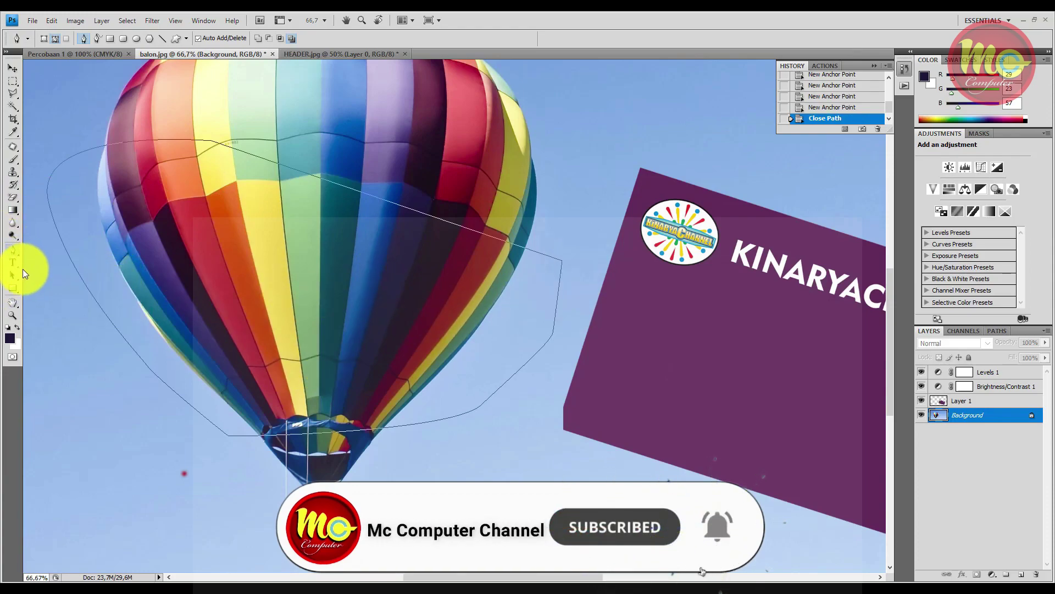
- Step back through the history past the new path to the last Blur Tool state
{"action": "left_click", "coordinate": [837, 85]}
{"action": "scroll", "coordinate": [841, 88], "scroll_direction": "up", "scroll_amount": 2}
{"action": "left_click", "coordinate": [830, 81]}
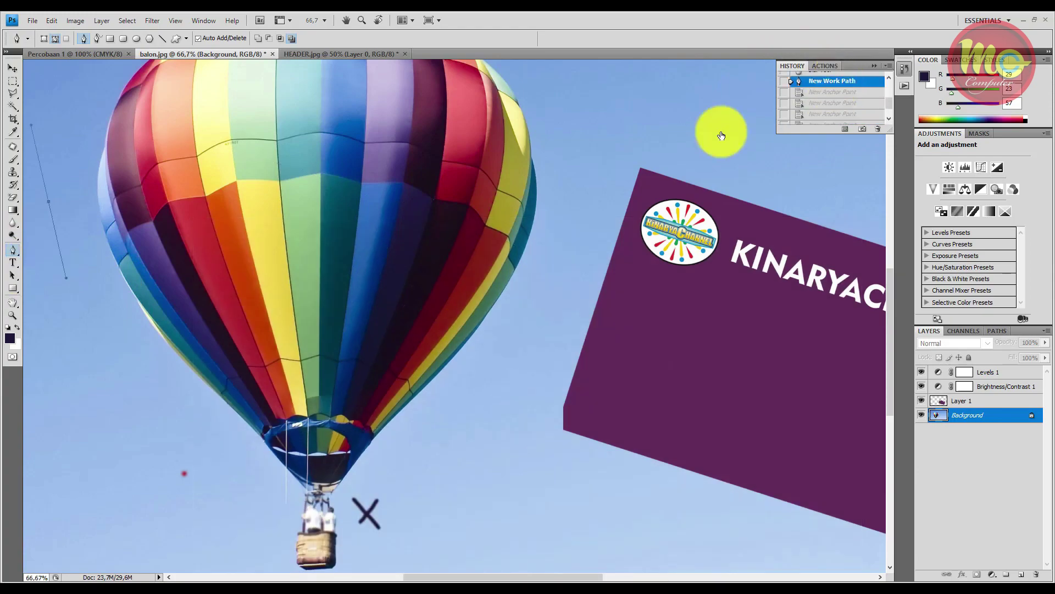
{"action": "scroll", "coordinate": [825, 109], "scroll_direction": "up", "scroll_amount": 2}
{"action": "left_click", "coordinate": [822, 96]}
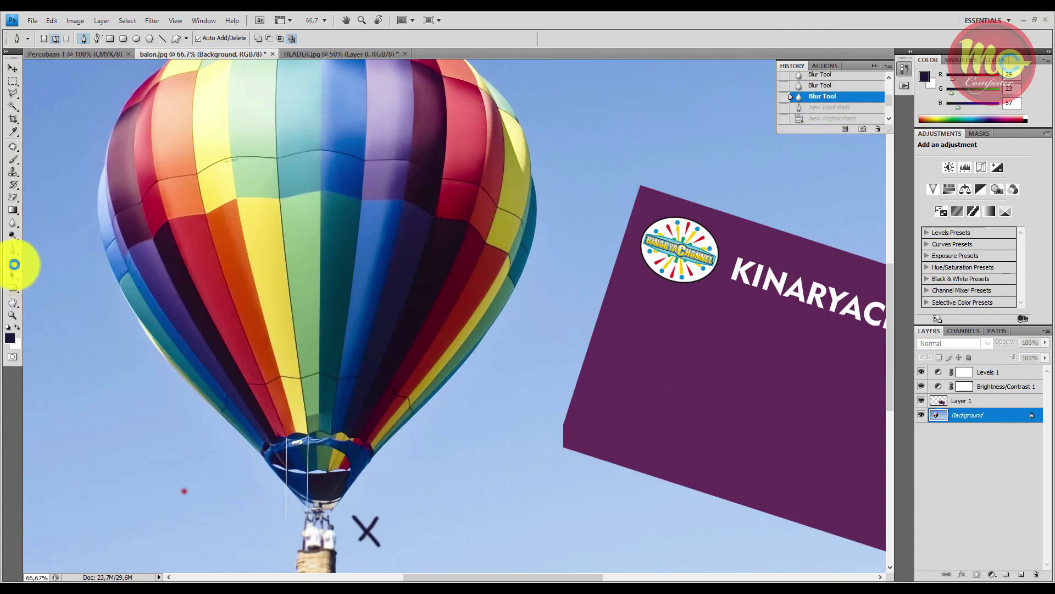
- Add the text "percobaan" in the sky between the balloon and the purple card and set its size to 48 pt
{"action": "left_click", "coordinate": [14, 264]}
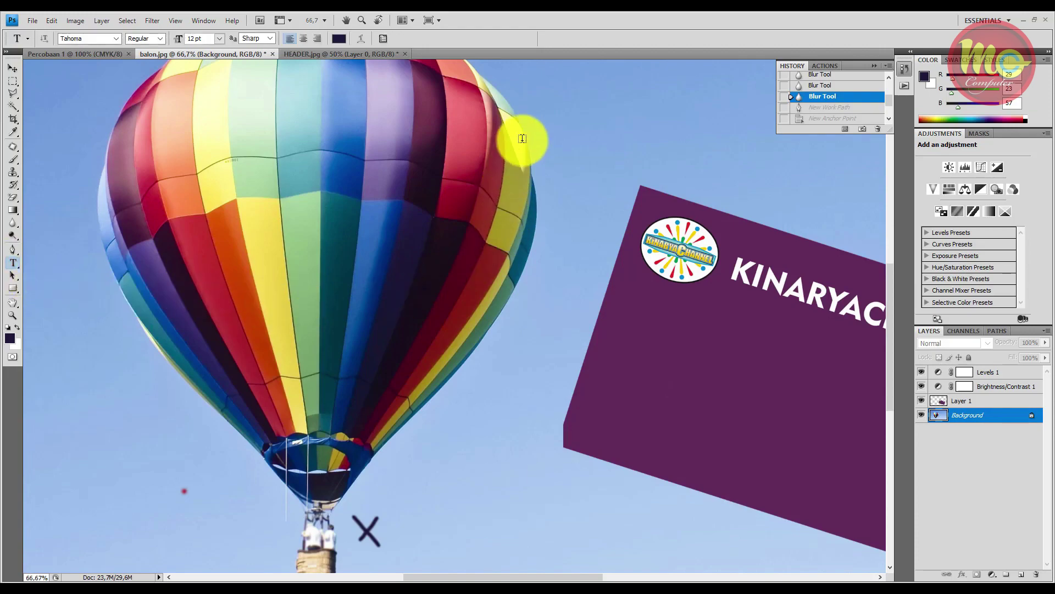
{"action": "left_click", "coordinate": [564, 142]}
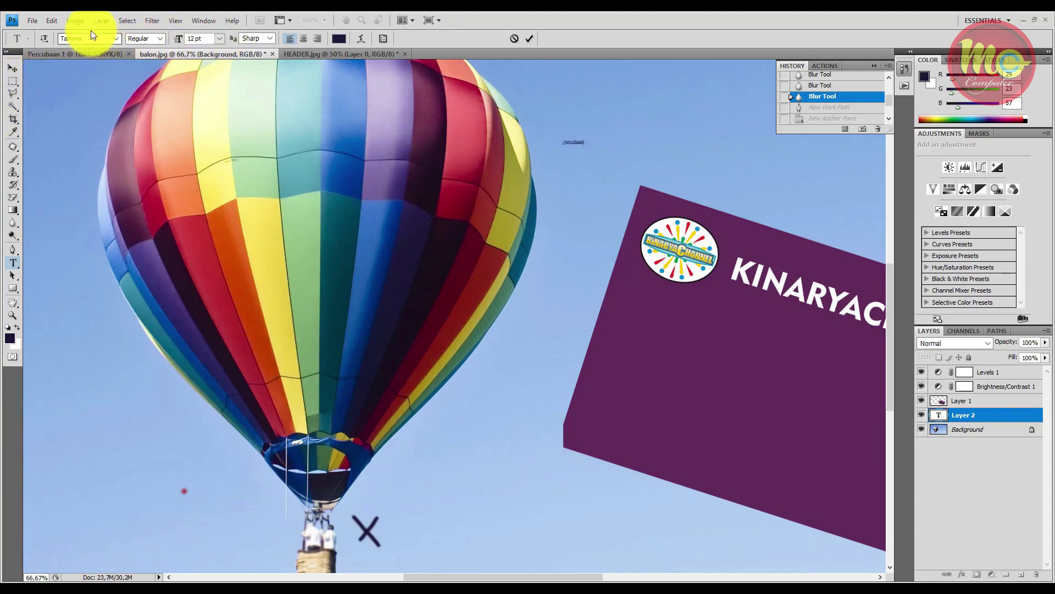
{"action": "left_click", "coordinate": [219, 41]}
{"action": "left_click", "coordinate": [210, 214]}
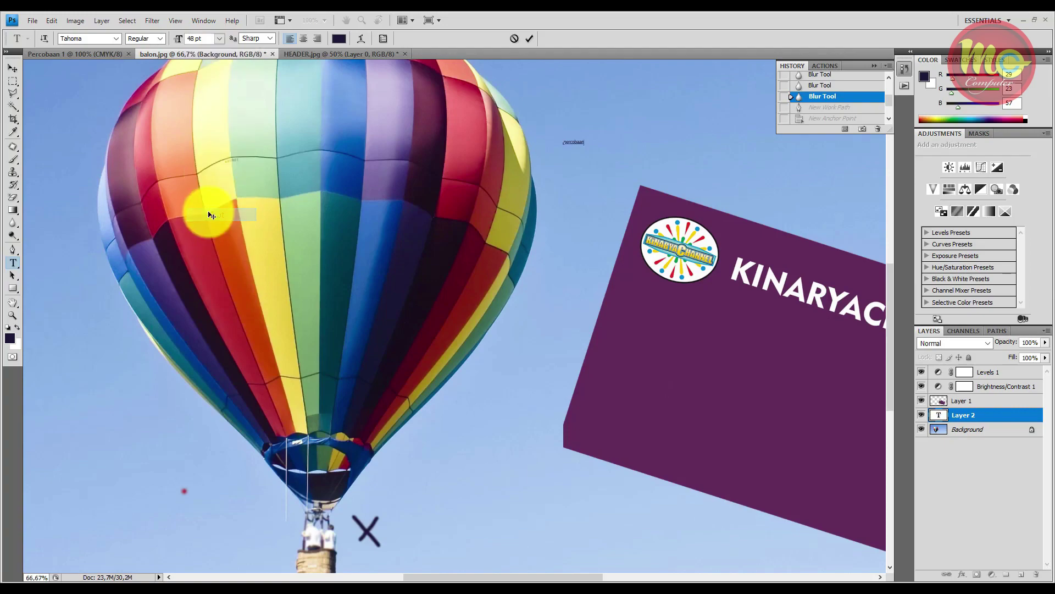
{"action": "key", "text": "ctrl+a"}
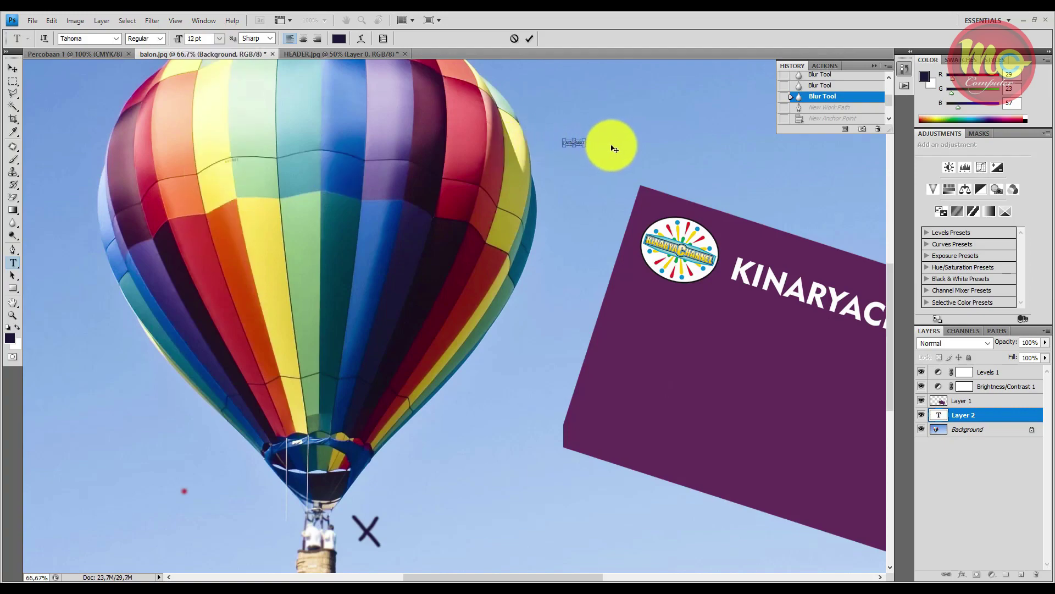
{"action": "left_click", "coordinate": [219, 40]}
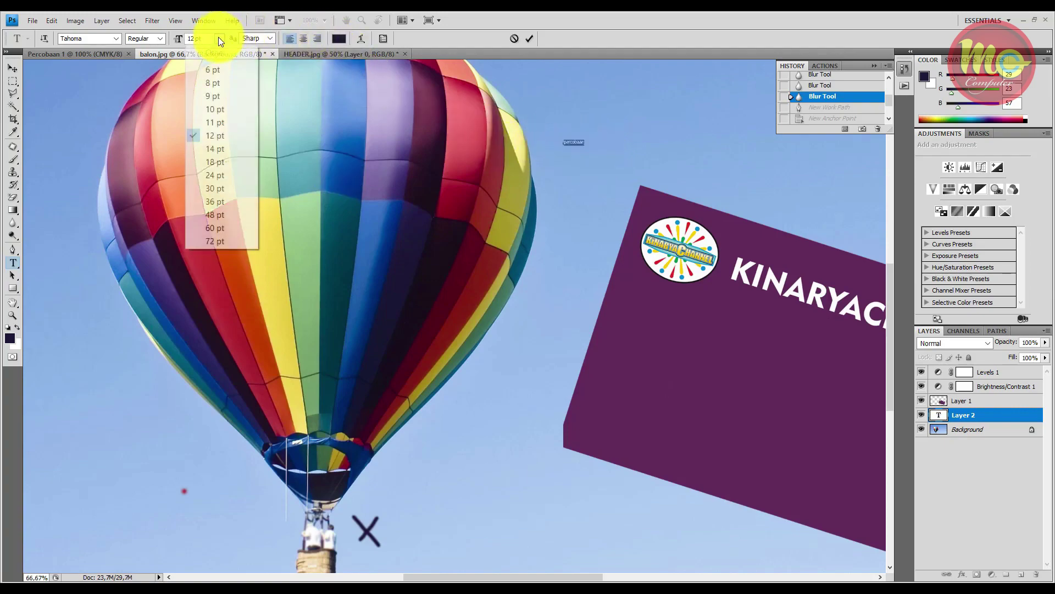
{"action": "left_click", "coordinate": [215, 214]}
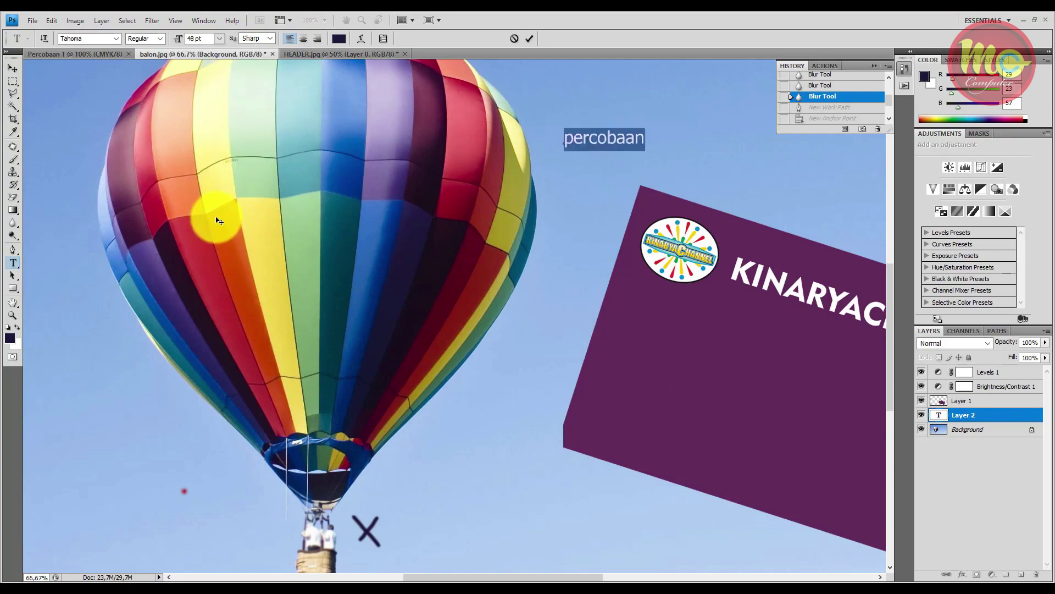
- Enlarge the "percobaan" text proportionally to 206.2% with Free Transform
{"action": "left_click", "coordinate": [11, 71]}
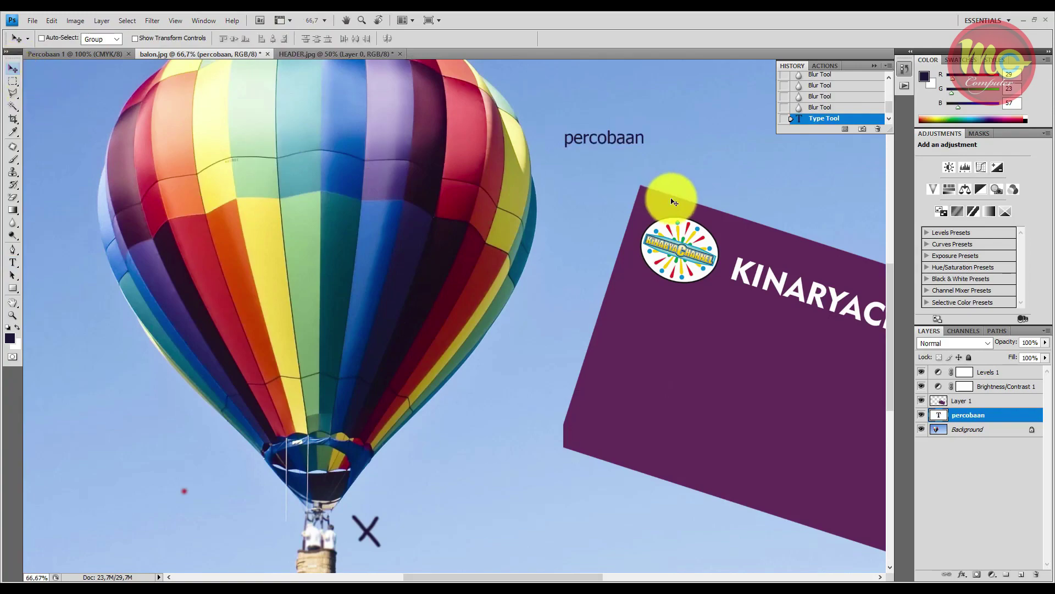
{"action": "key", "text": "ctrl+t"}
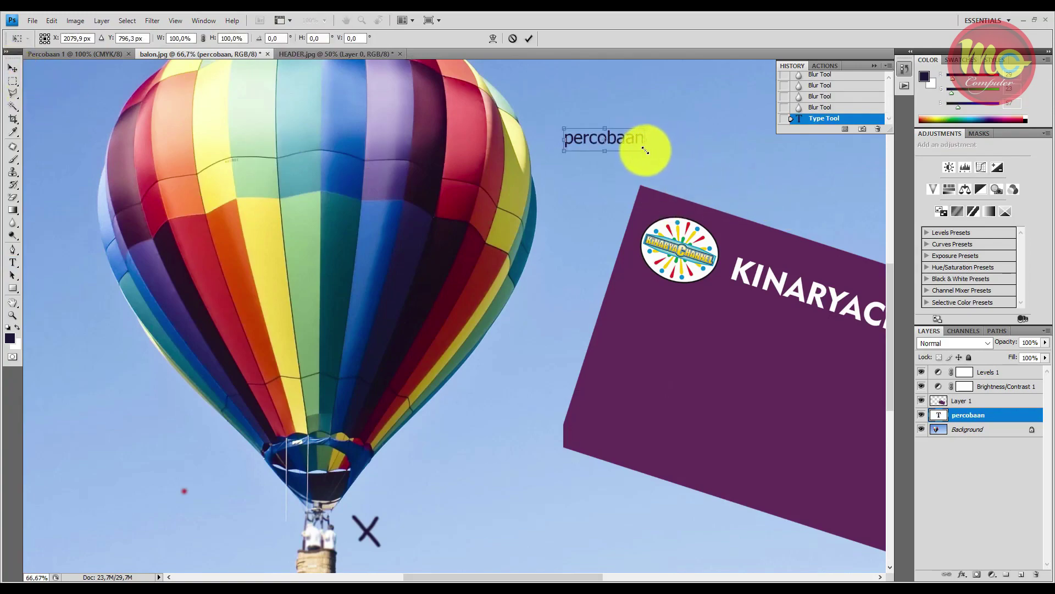
{"action": "left_click_drag", "start_coordinate": [645, 150], "coordinate": [718, 208]}
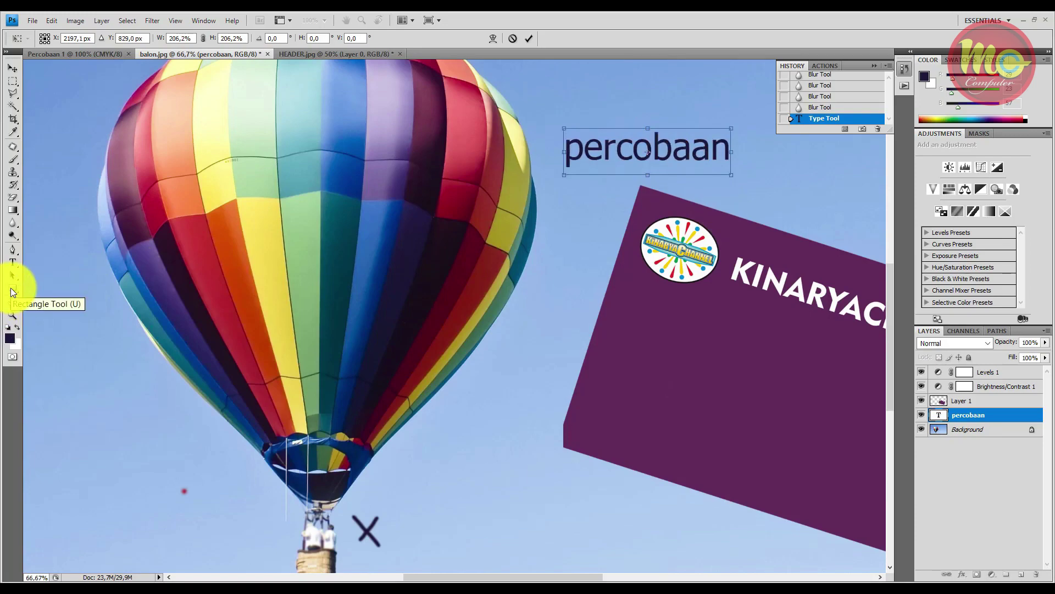
{"action": "key", "text": "Return"}
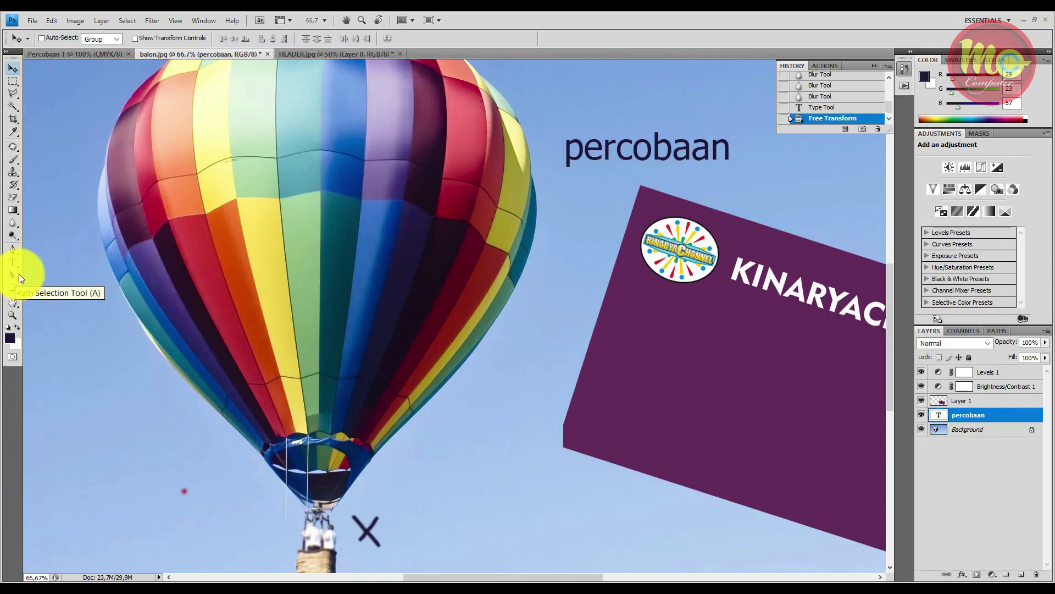
- Draw a closed curved path with the Pen tool, running from the sky beside the balloon across its lower panels
{"action": "left_click", "coordinate": [19, 275]}
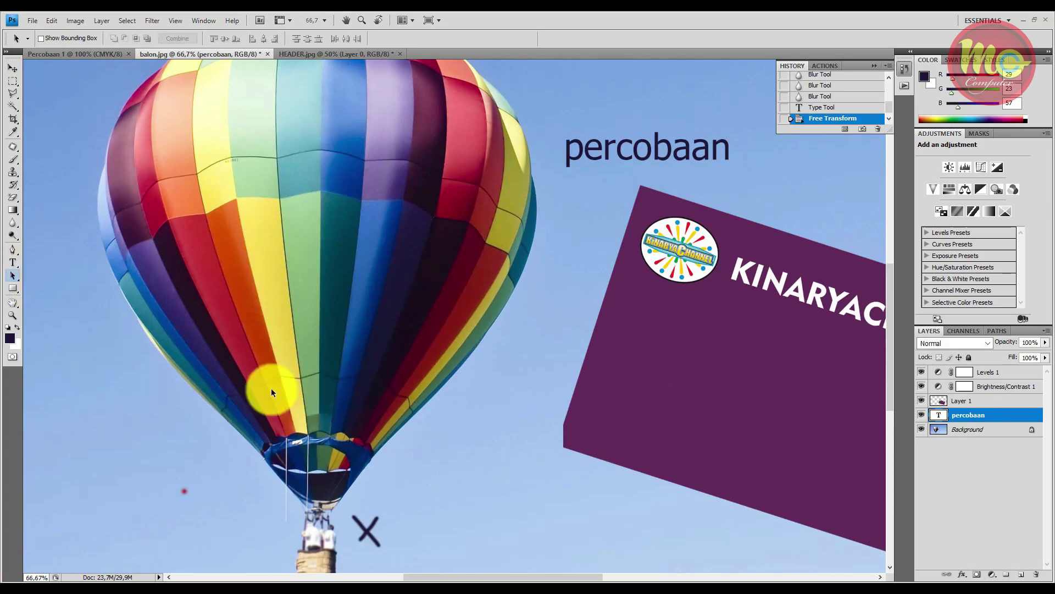
{"action": "left_click", "coordinate": [12, 250]}
{"action": "left_click", "coordinate": [61, 249]}
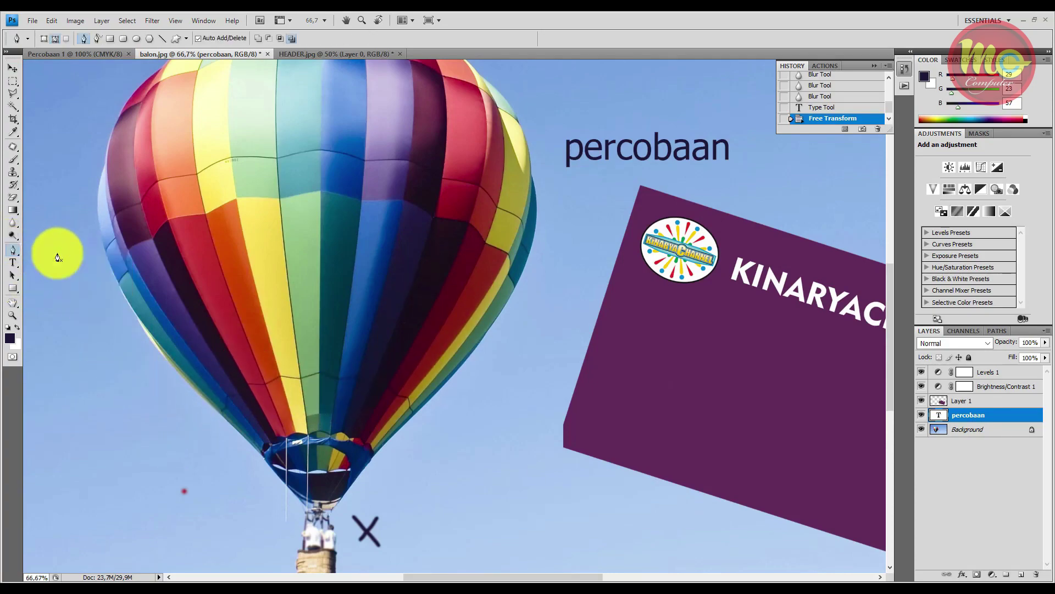
{"action": "left_click", "coordinate": [54, 324]}
{"action": "left_click_drag", "start_coordinate": [378, 380], "coordinate": [372, 390]}
{"action": "left_click_drag", "start_coordinate": [184, 456], "coordinate": [132, 452]}
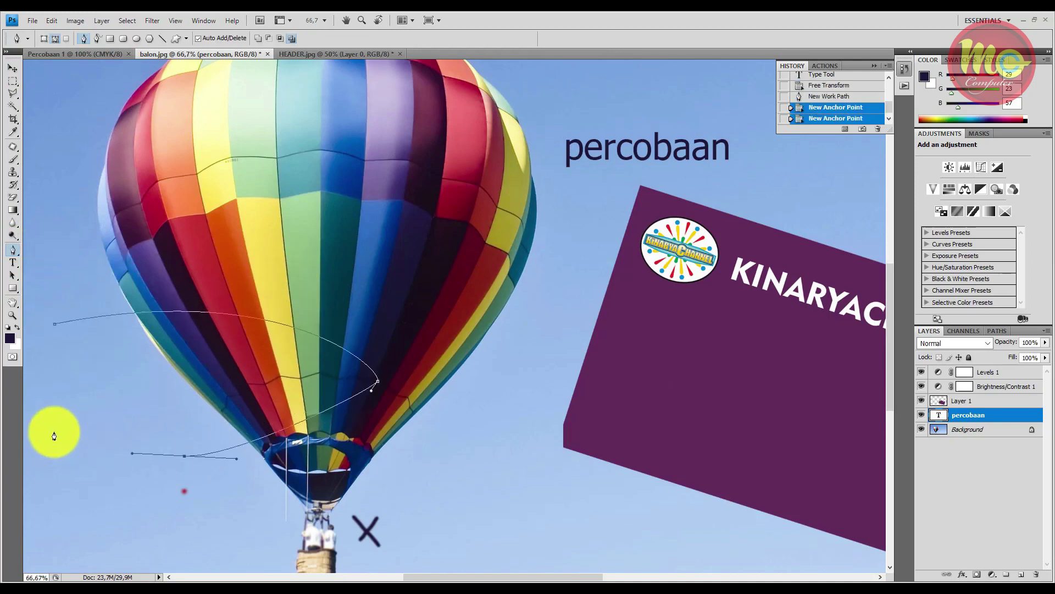
{"action": "left_click_drag", "start_coordinate": [59, 441], "coordinate": [57, 330]}
{"action": "left_click", "coordinate": [55, 324]}
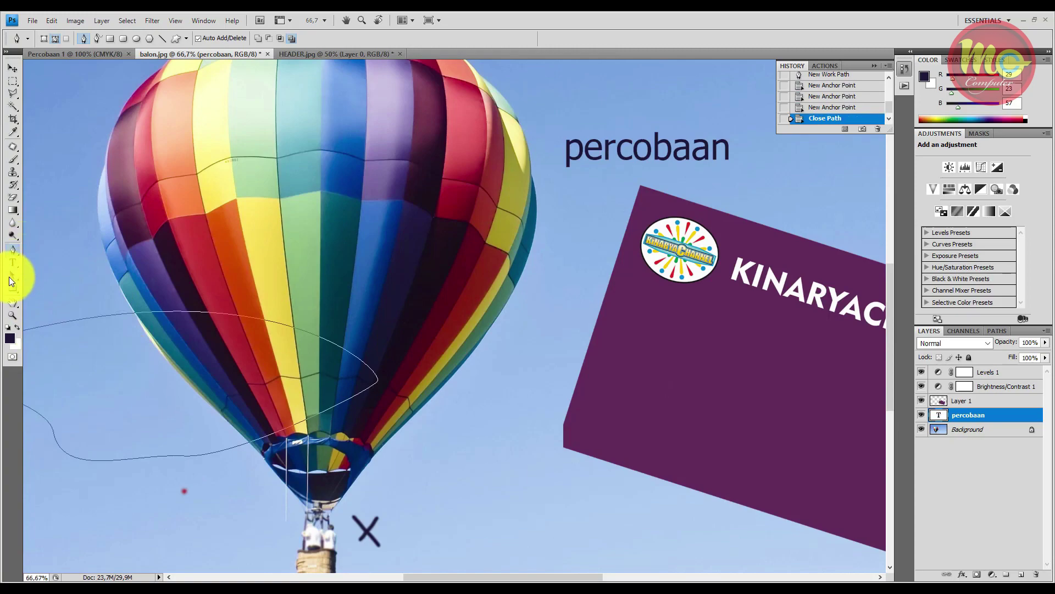
- Move the closed path with the Path Selection tool so it surrounds the lower part of the balloon
{"action": "left_click", "coordinate": [9, 276]}
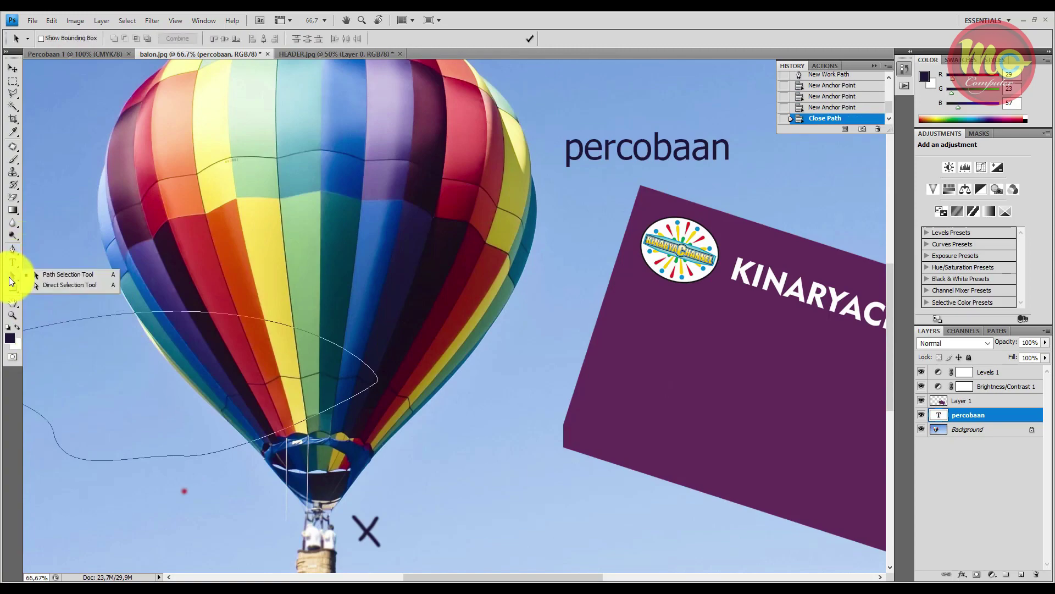
{"action": "left_click", "coordinate": [47, 274]}
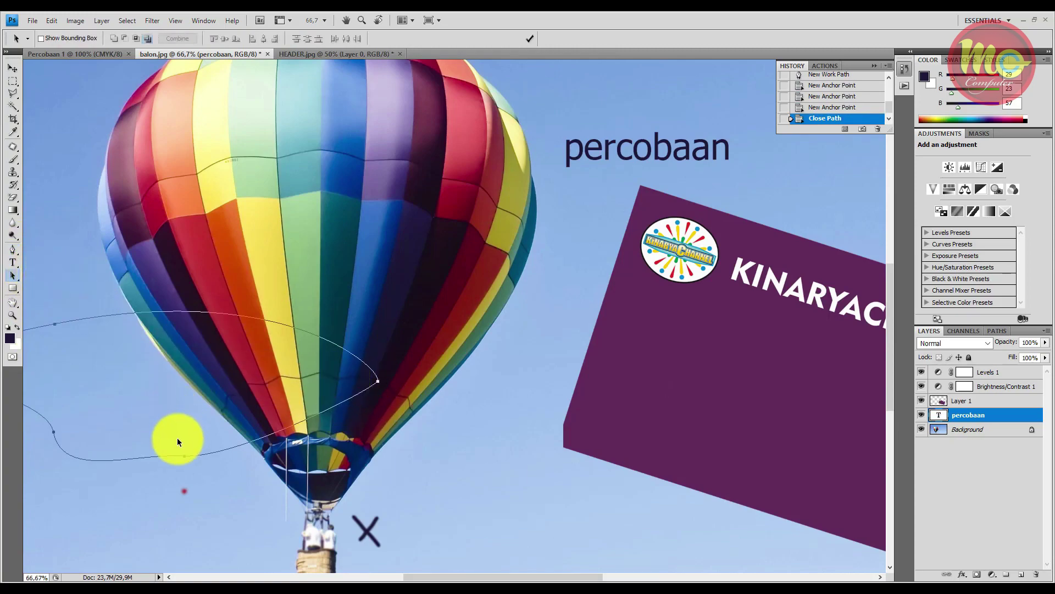
{"action": "left_click_drag", "start_coordinate": [183, 461], "coordinate": [287, 469]}
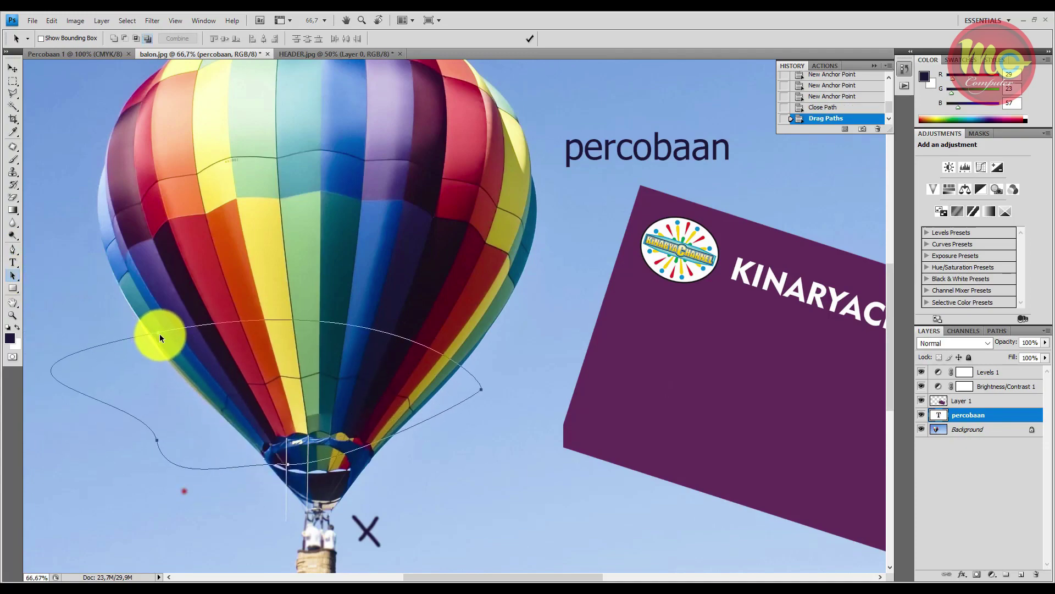
{"action": "left_click_drag", "start_coordinate": [159, 331], "coordinate": [159, 362]}
{"action": "left_click_drag", "start_coordinate": [159, 470], "coordinate": [163, 471]}
{"action": "left_click_drag", "start_coordinate": [291, 495], "coordinate": [312, 491]}
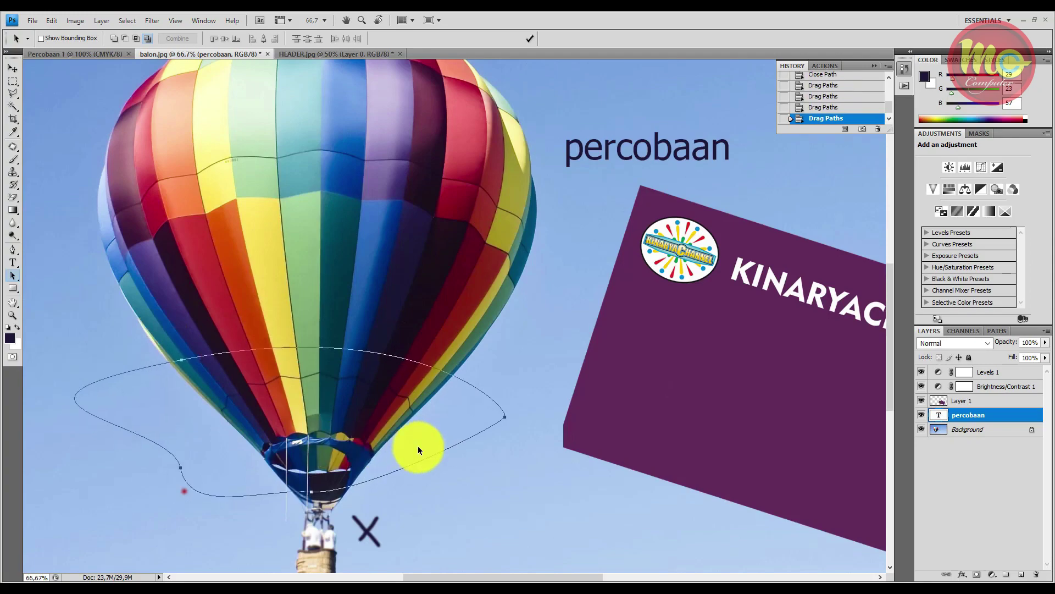
{"action": "left_click_drag", "start_coordinate": [504, 417], "coordinate": [479, 421]}
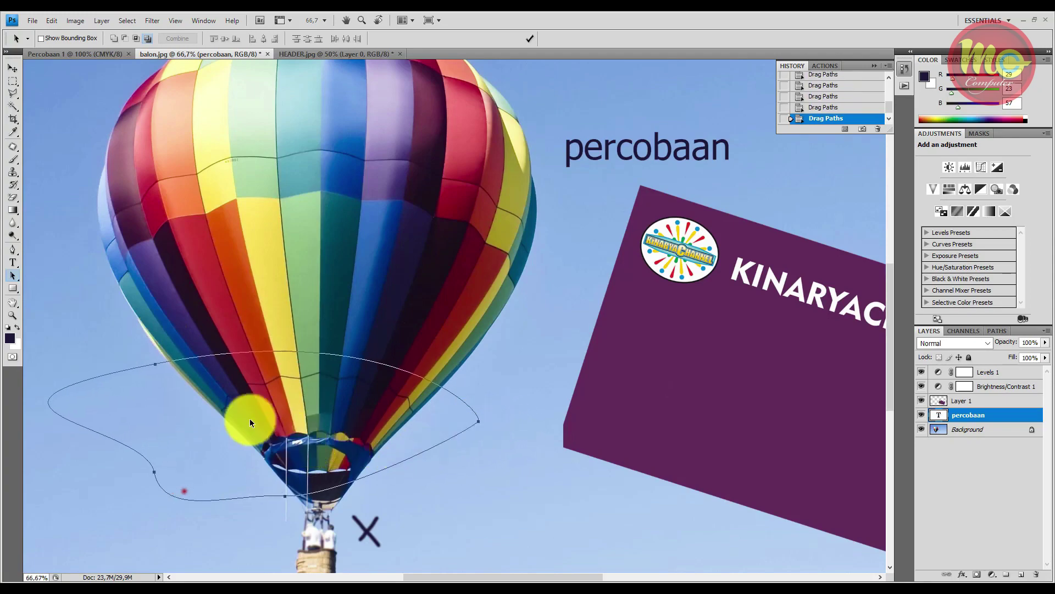
- Draw two diagonal 1 px line paths over the balloon's outer edge and upper panels with the Line tool
{"action": "left_click", "coordinate": [13, 288]}
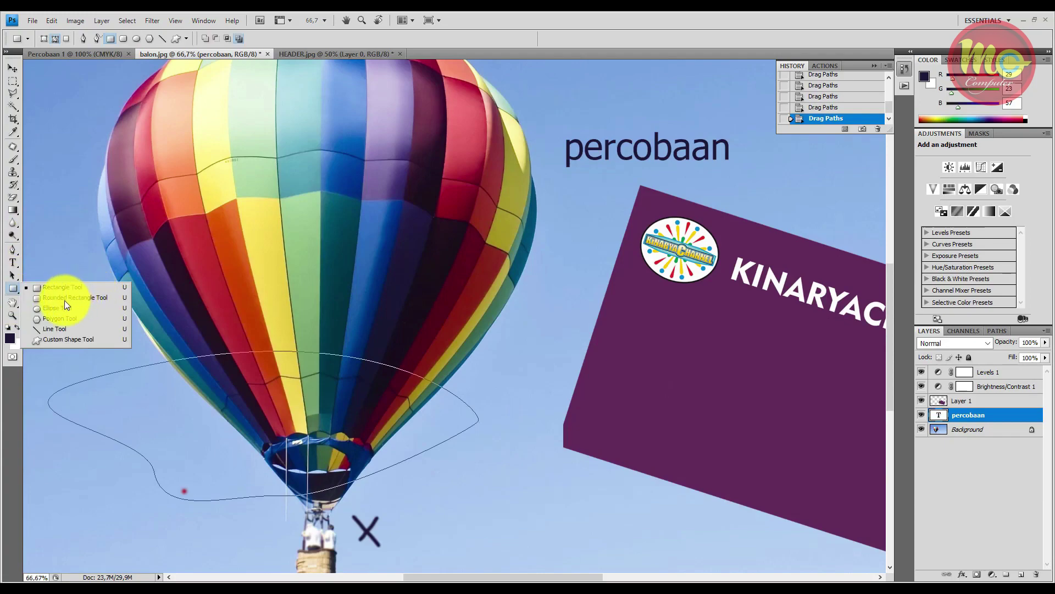
{"action": "left_click", "coordinate": [52, 328]}
{"action": "left_click_drag", "start_coordinate": [75, 224], "coordinate": [140, 301]}
{"action": "left_click_drag", "start_coordinate": [119, 148], "coordinate": [186, 222]}
- Draw an upright rectangle path between the balloon and the purple card with the Rectangle tool
{"action": "right_click", "coordinate": [13, 287]}
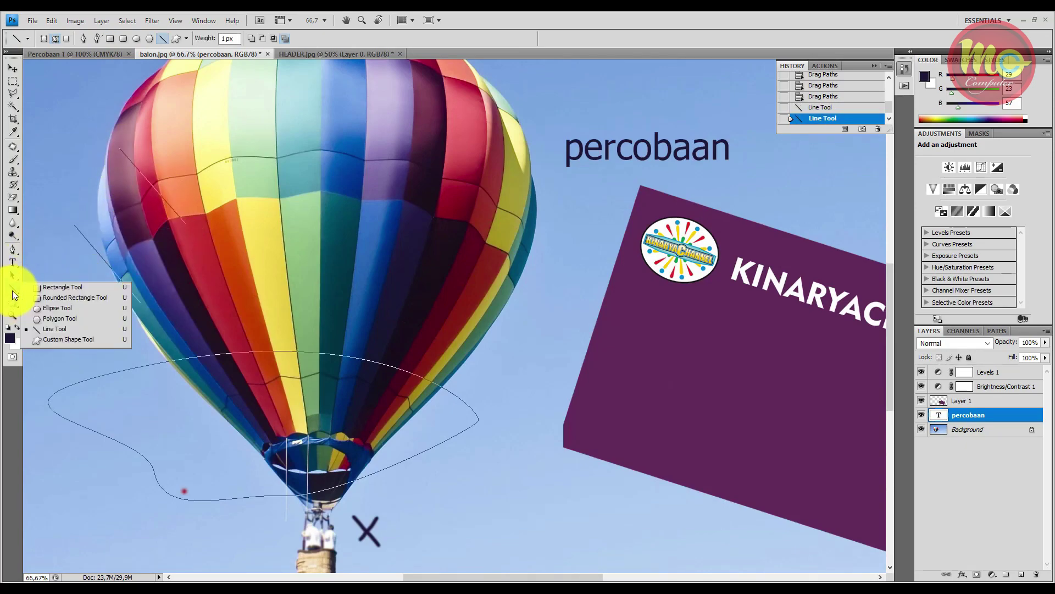
{"action": "left_click", "coordinate": [48, 285]}
{"action": "mouse_move", "coordinate": [505, 279]}
{"action": "left_mouse_down"}
{"action": "mouse_move", "coordinate": [560, 405]}
{"action": "mouse_move", "coordinate": [585, 410]}
{"action": "left_mouse_up"}
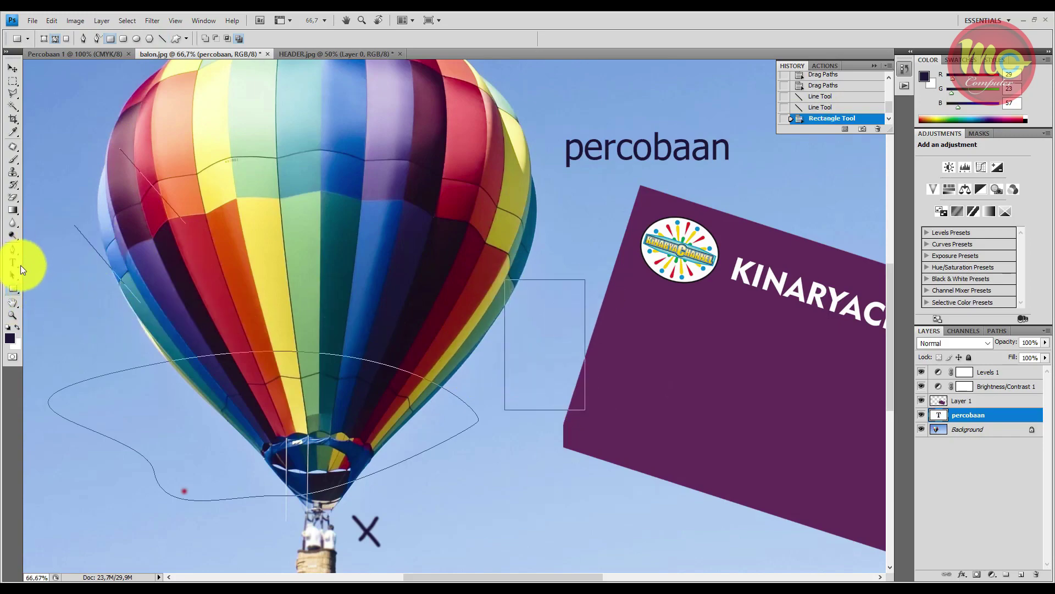
- Pan the image with the Hand tool to bring the top of the balloon into view
{"action": "left_click", "coordinate": [13, 300]}
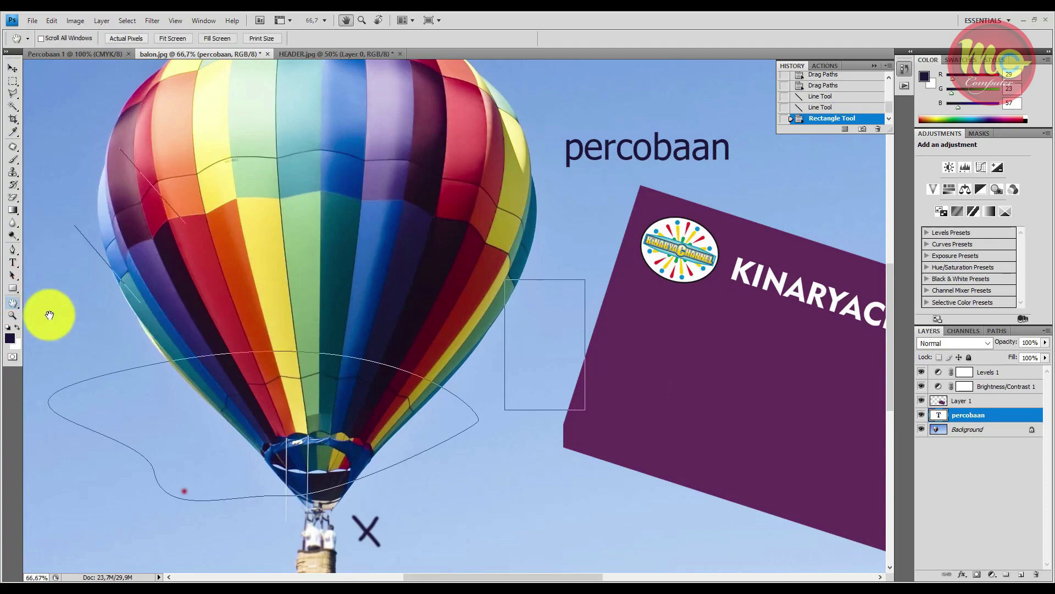
{"action": "left_click_drag", "start_coordinate": [490, 246], "coordinate": [539, 238]}
{"action": "scroll", "coordinate": [473, 242], "scroll_direction": "down", "scroll_amount": 3}
{"action": "left_click_drag", "start_coordinate": [478, 268], "coordinate": [502, 412]}
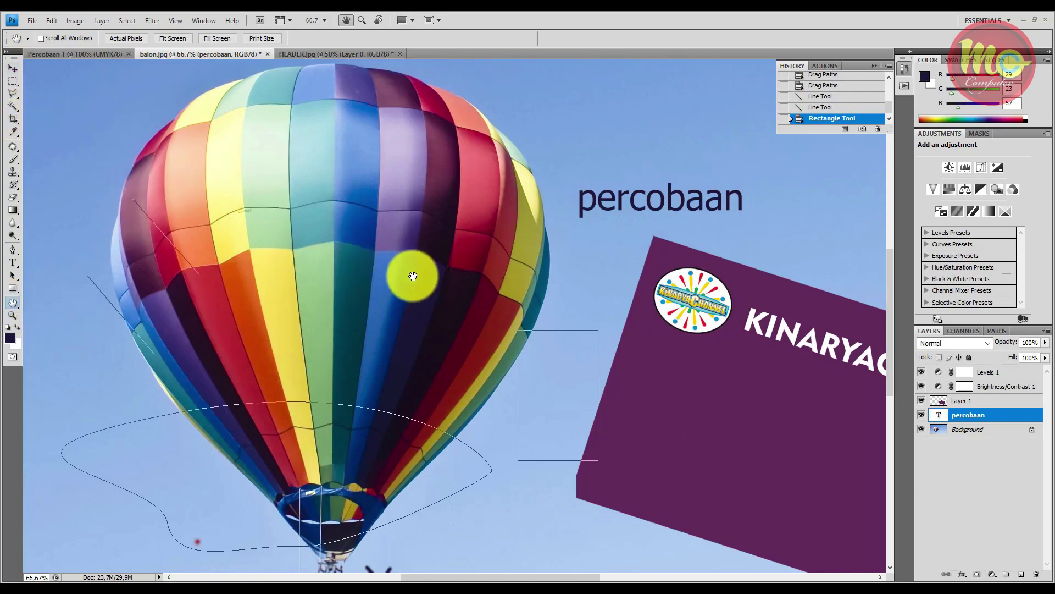
{"action": "left_click_drag", "start_coordinate": [422, 278], "coordinate": [430, 250]}
{"action": "left_click_drag", "start_coordinate": [361, 304], "coordinate": [332, 205]}
- With the Move tool active, pan across the balloon and zoom in on its blue and dark panels to 200%
{"action": "left_click", "coordinate": [15, 66]}
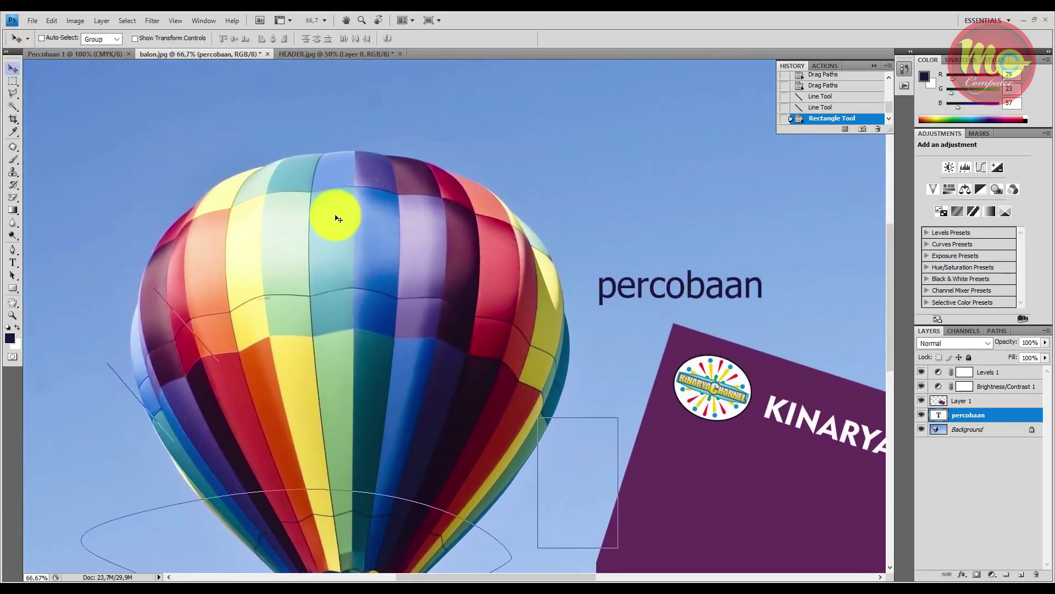
{"action": "left_click_drag", "start_coordinate": [452, 271], "coordinate": [392, 224]}
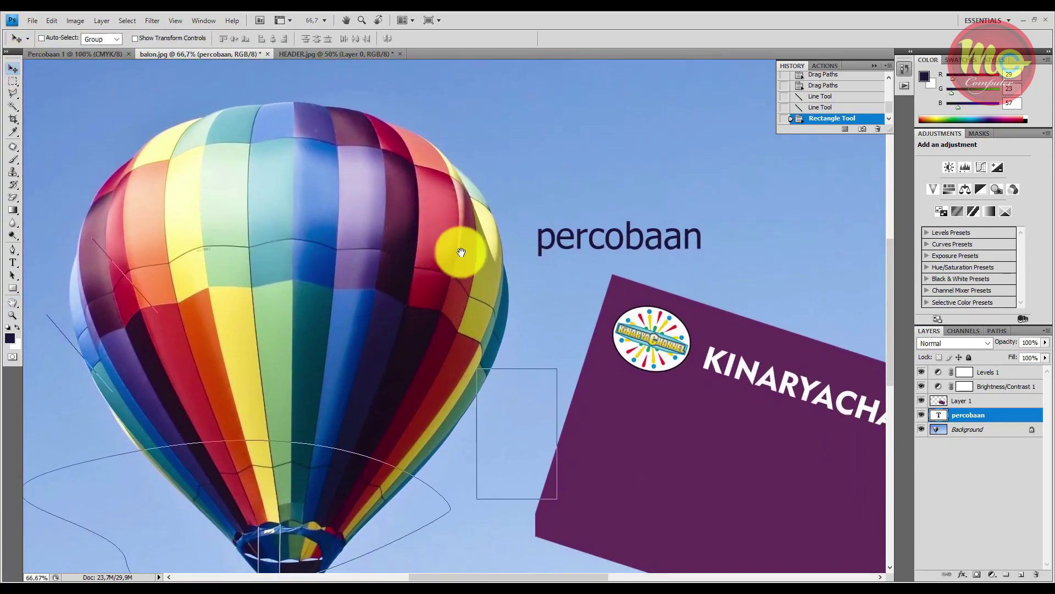
{"action": "left_click_drag", "start_coordinate": [443, 271], "coordinate": [479, 250]}
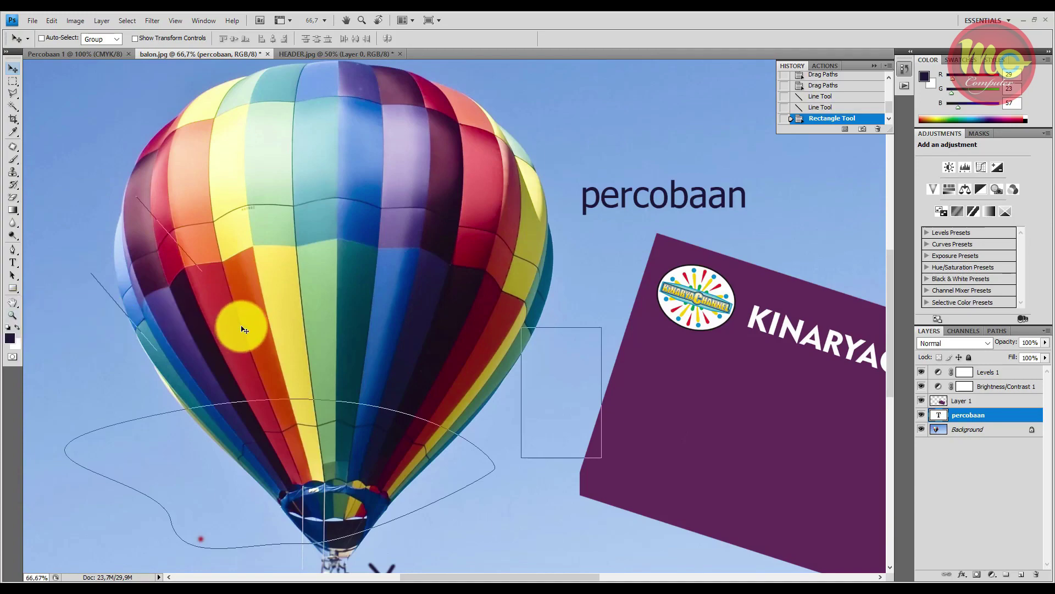
{"action": "left_click", "coordinate": [423, 270]}
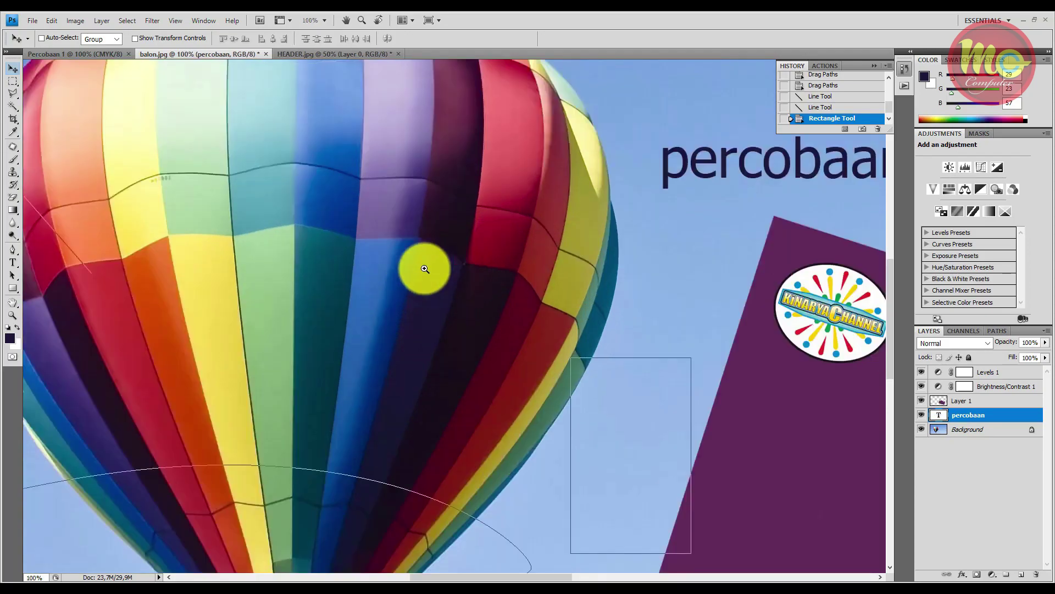
{"action": "left_click", "coordinate": [424, 269]}
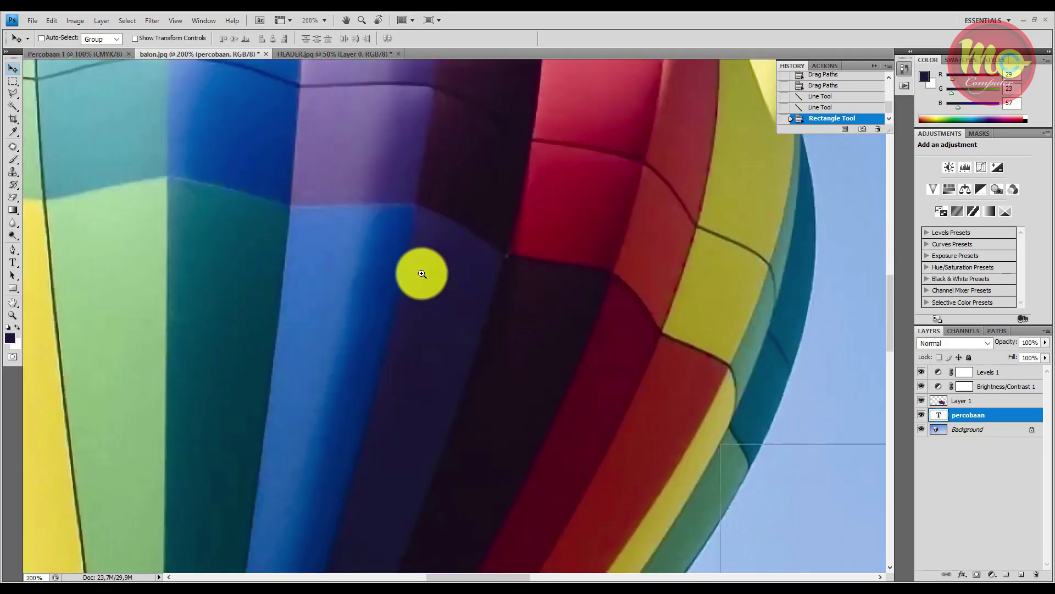
- Move the percobaan text slightly up and right, farther from the top corner of the purple card
{"action": "left_click", "coordinate": [422, 273], "text": "alt"}
{"action": "left_click", "coordinate": [422, 290], "text": "alt"}
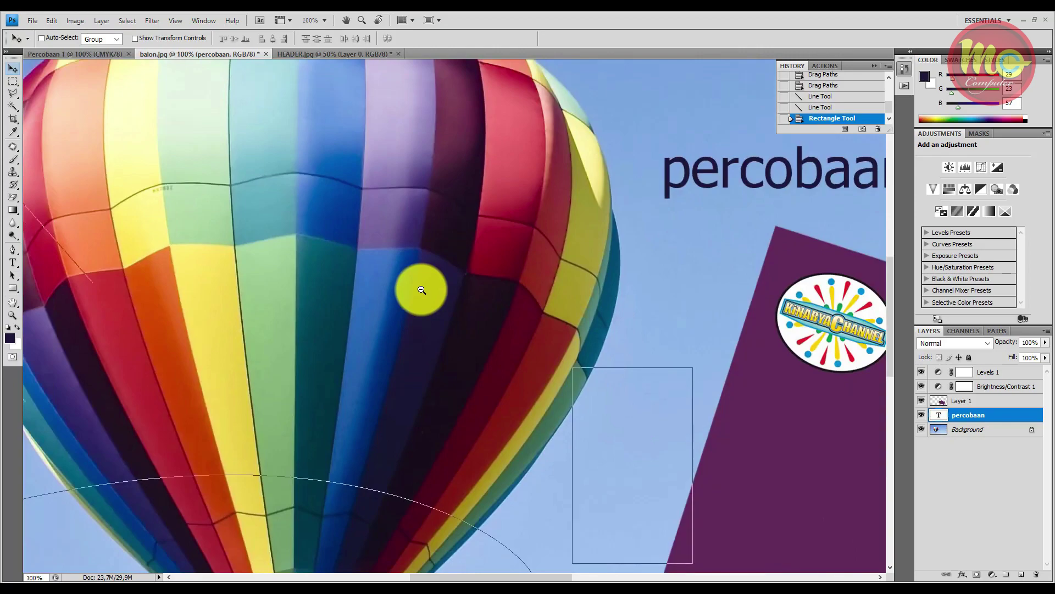
{"action": "left_click", "coordinate": [422, 290], "text": "alt"}
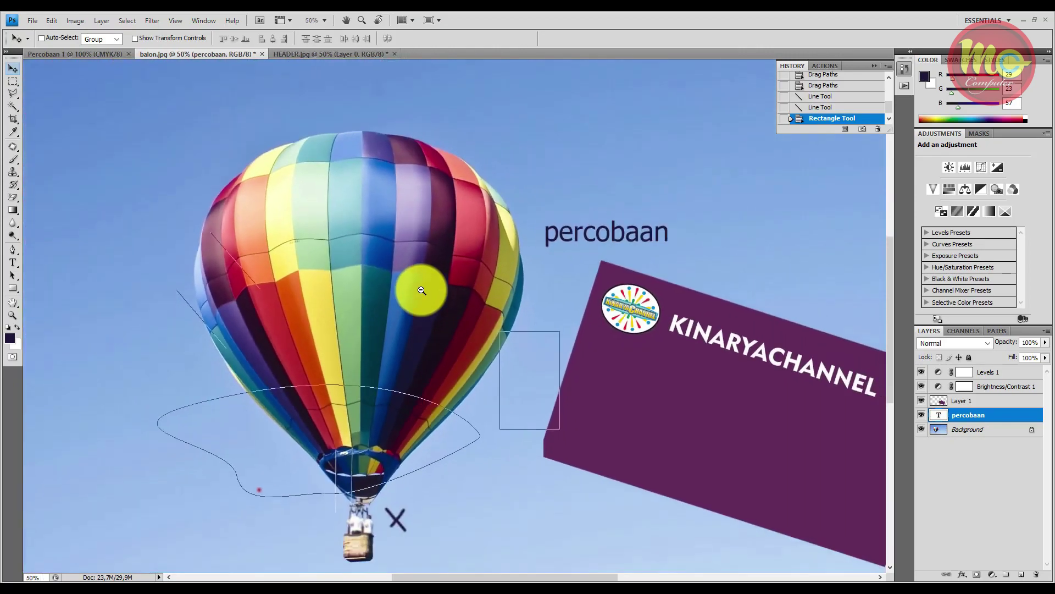
{"action": "left_click", "coordinate": [421, 290], "text": "alt"}
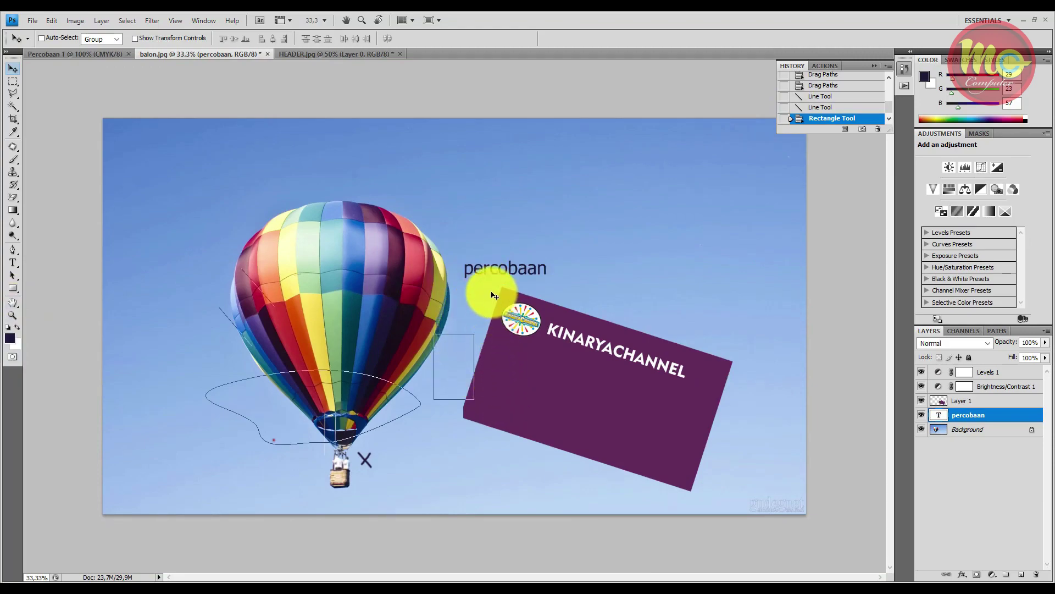
{"action": "left_click_drag", "start_coordinate": [487, 272], "coordinate": [496, 252]}
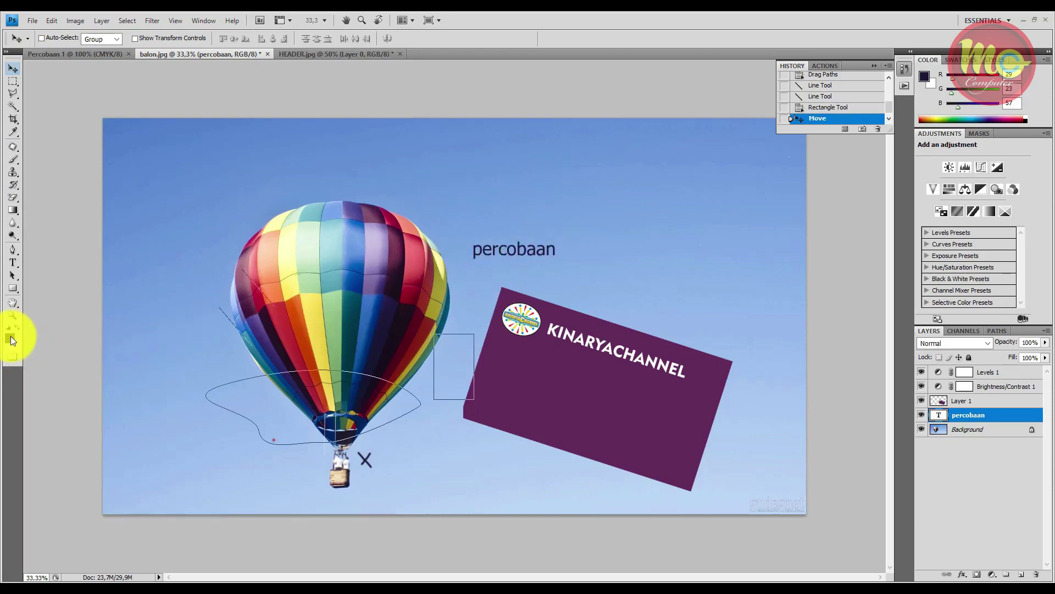
- Set the foreground colour to red (R 241, G 10, B 10) to recolour the percobaan text
{"action": "left_click", "coordinate": [11, 336]}
{"action": "left_click_drag", "start_coordinate": [576, 140], "coordinate": [750, 153]}
{"action": "left_click_drag", "start_coordinate": [721, 195], "coordinate": [712, 170]}
{"action": "left_click", "coordinate": [693, 180]}
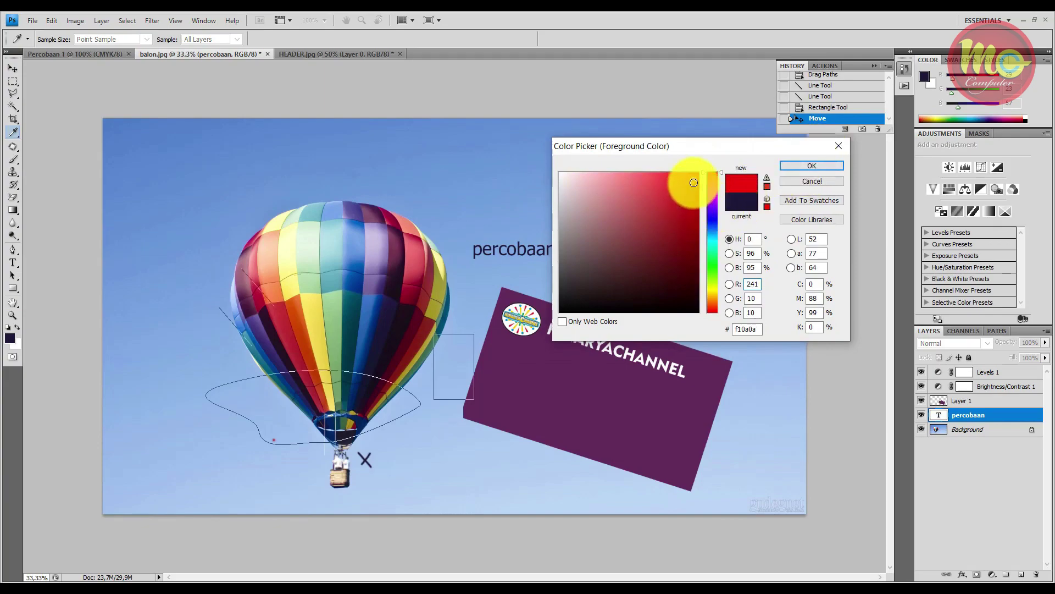
{"action": "left_click", "coordinate": [800, 163]}
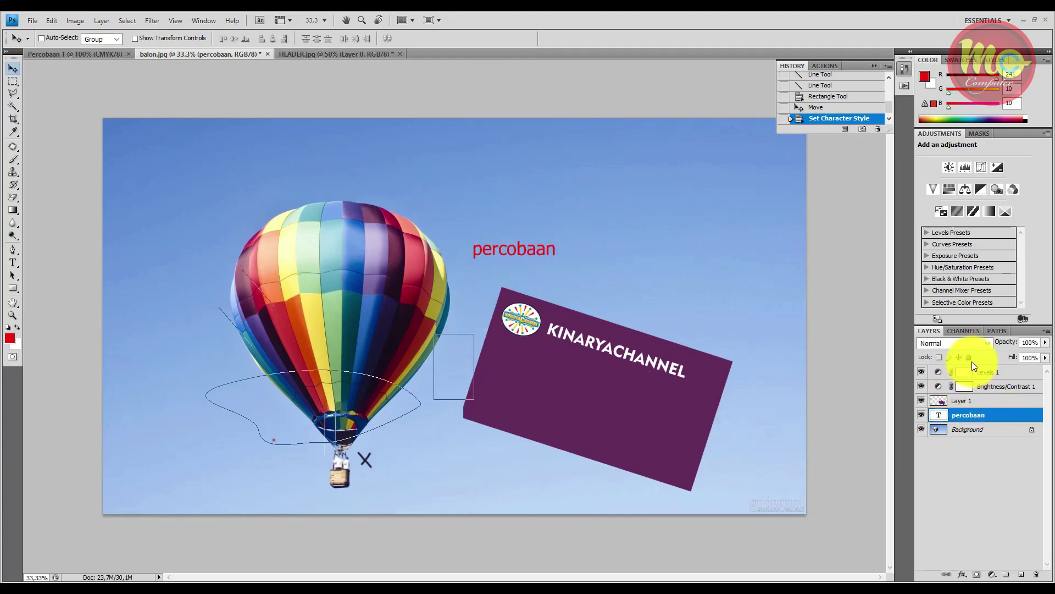
- Select the percobaan text layer and move the text a little higher above the purple card
{"action": "left_click", "coordinate": [980, 401]}
{"action": "left_click", "coordinate": [974, 416]}
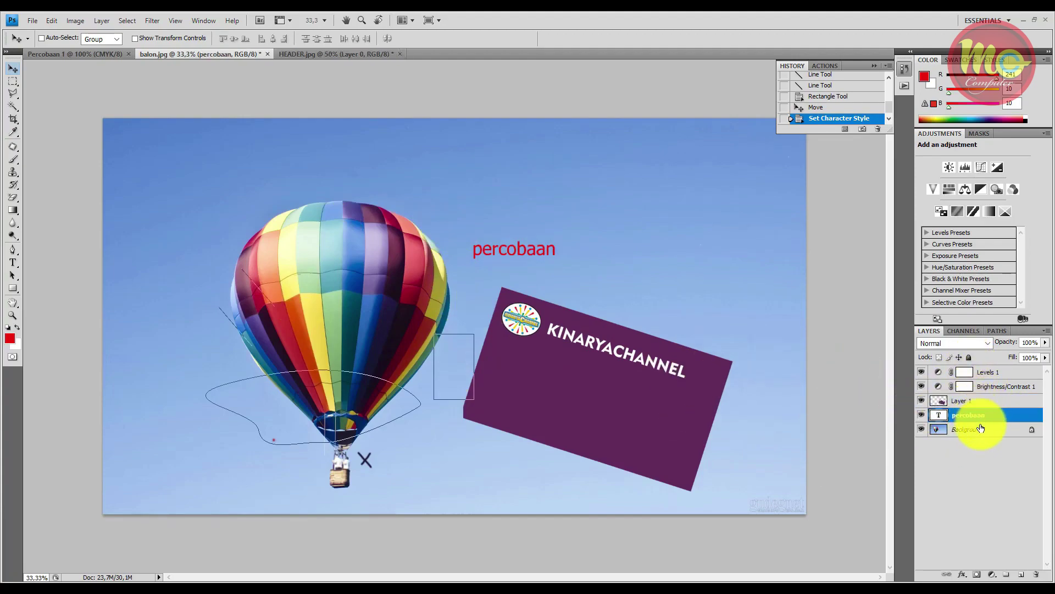
{"action": "left_click", "coordinate": [978, 430]}
{"action": "left_click", "coordinate": [984, 417]}
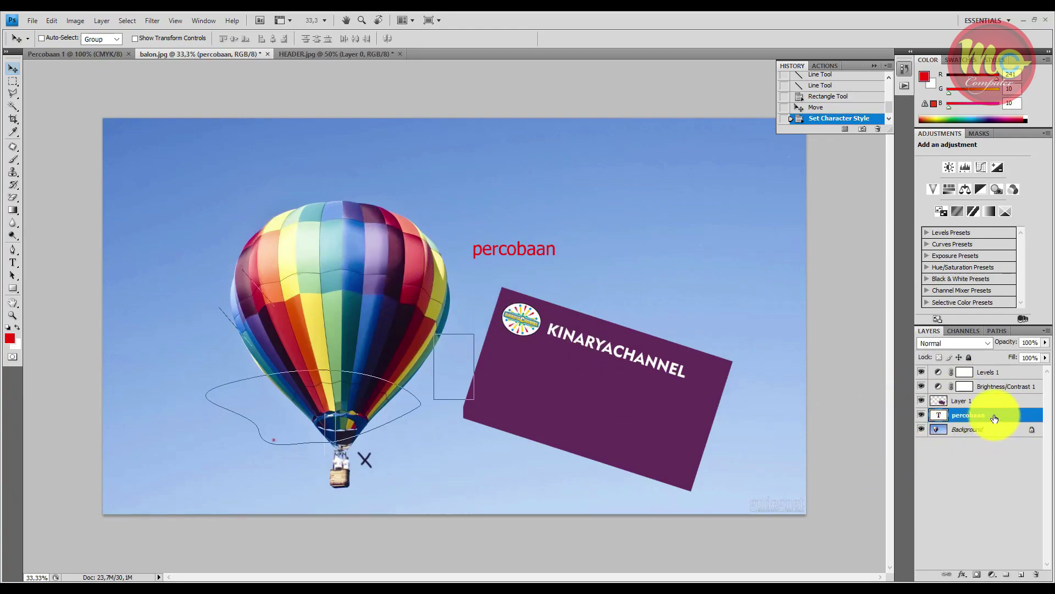
{"action": "left_click", "coordinate": [967, 431]}
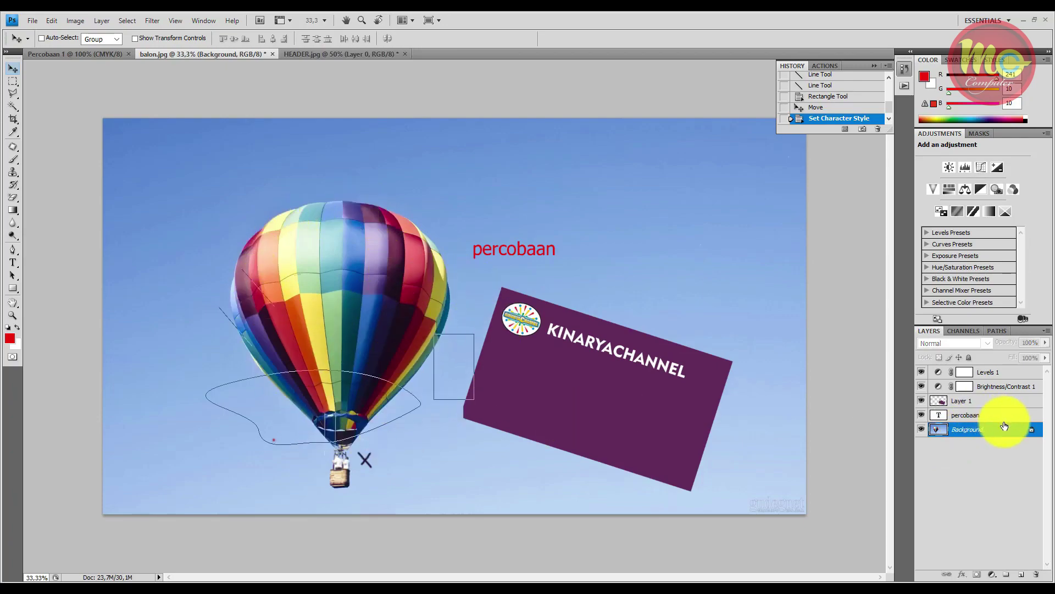
{"action": "left_click", "coordinate": [970, 415]}
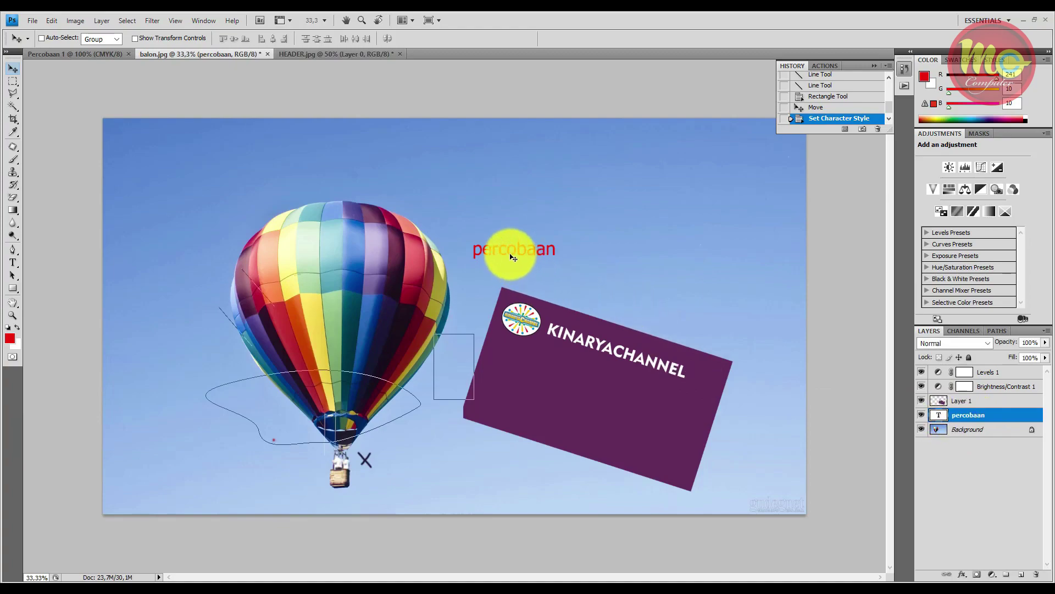
{"action": "left_click_drag", "start_coordinate": [512, 254], "coordinate": [517, 237]}
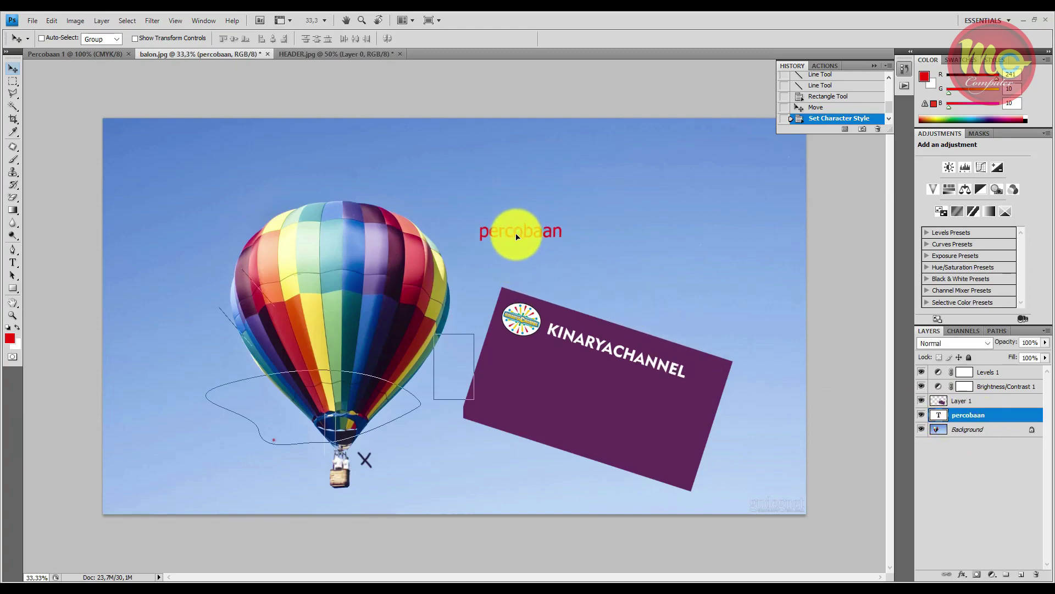
- Select Layer 1 and shift the purple KINARYACHANNEL card slightly up and to the left
{"action": "left_click", "coordinate": [965, 404]}
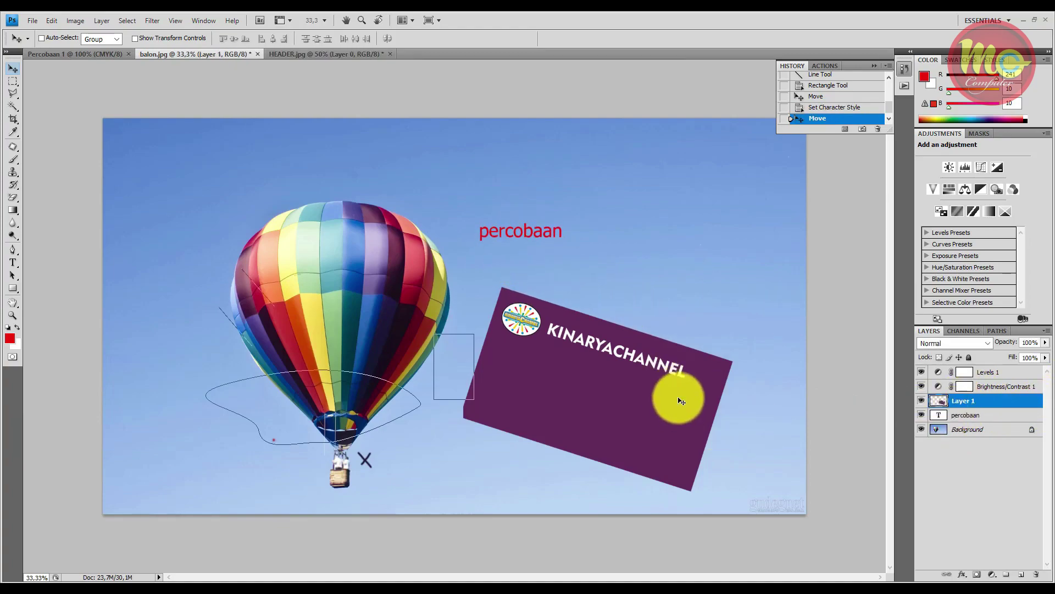
{"action": "left_click_drag", "start_coordinate": [599, 392], "coordinate": [604, 375]}
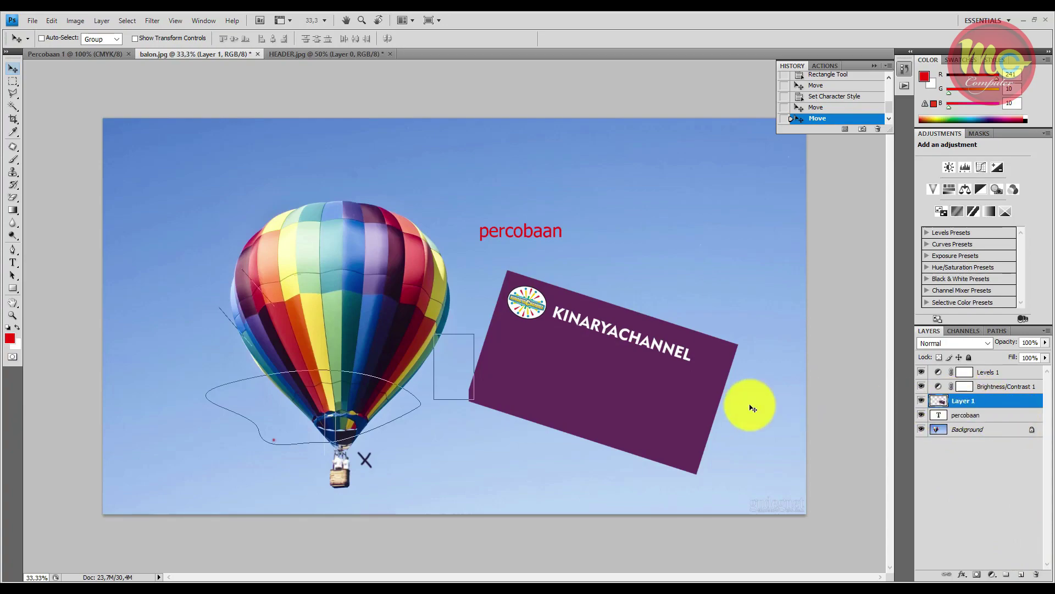
{"action": "mouse_move", "coordinate": [523, 226]}
{"action": "left_mouse_down"}
{"action": "mouse_move", "coordinate": [542, 229]}
{"action": "mouse_move", "coordinate": [522, 229]}
{"action": "mouse_move", "coordinate": [522, 243]}
{"action": "mouse_move", "coordinate": [536, 228]}
{"action": "mouse_move", "coordinate": [506, 254]}
{"action": "mouse_move", "coordinate": [522, 241]}
{"action": "left_mouse_up"}
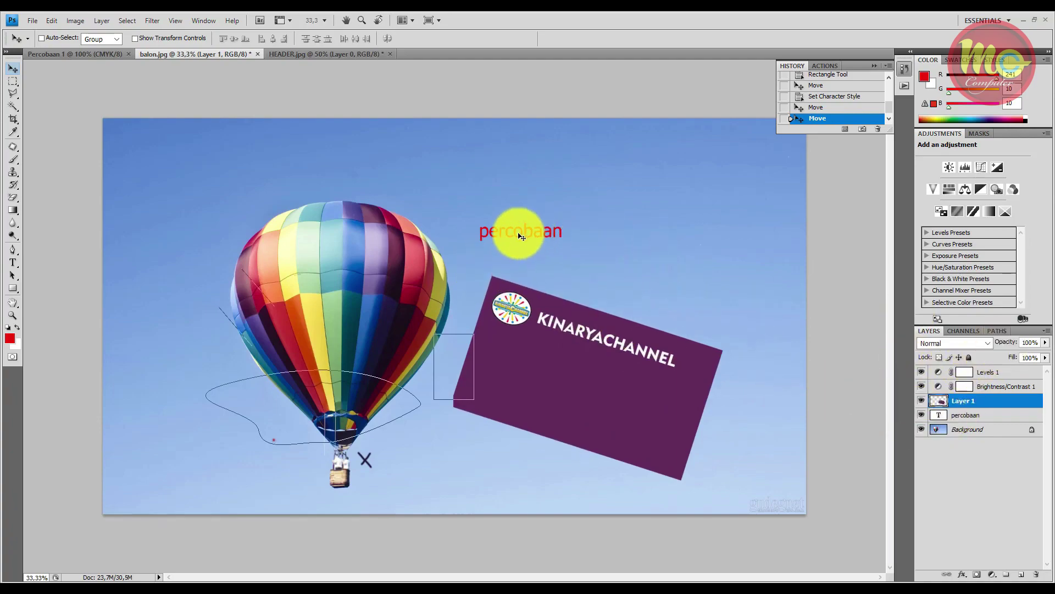
{"action": "left_click_drag", "start_coordinate": [519, 234], "coordinate": [527, 233]}
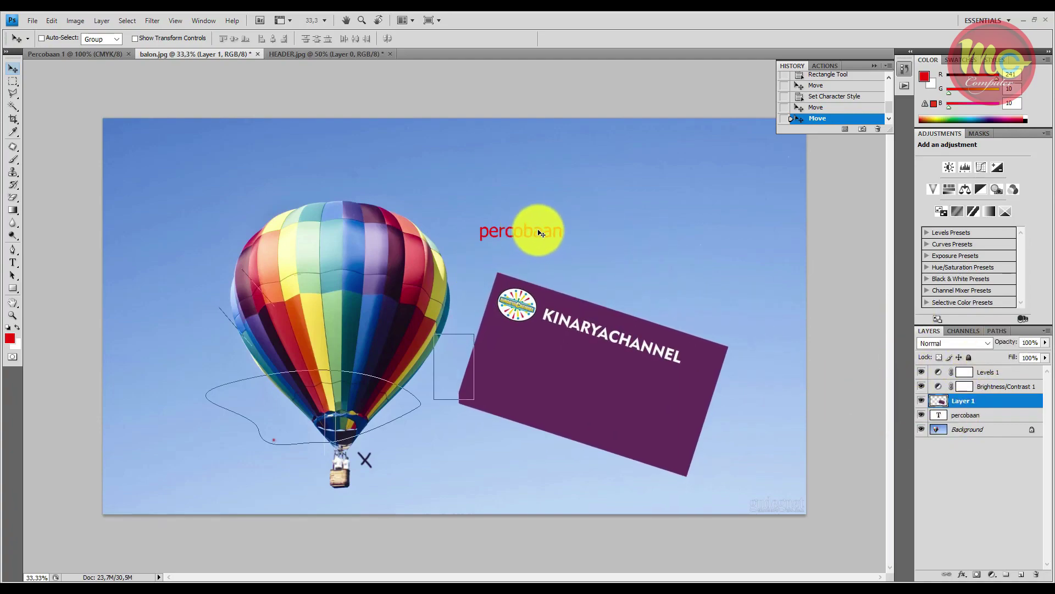
- Move the percobaan text to the right above the card and add a new empty layer above its layer
{"action": "left_click", "coordinate": [972, 419]}
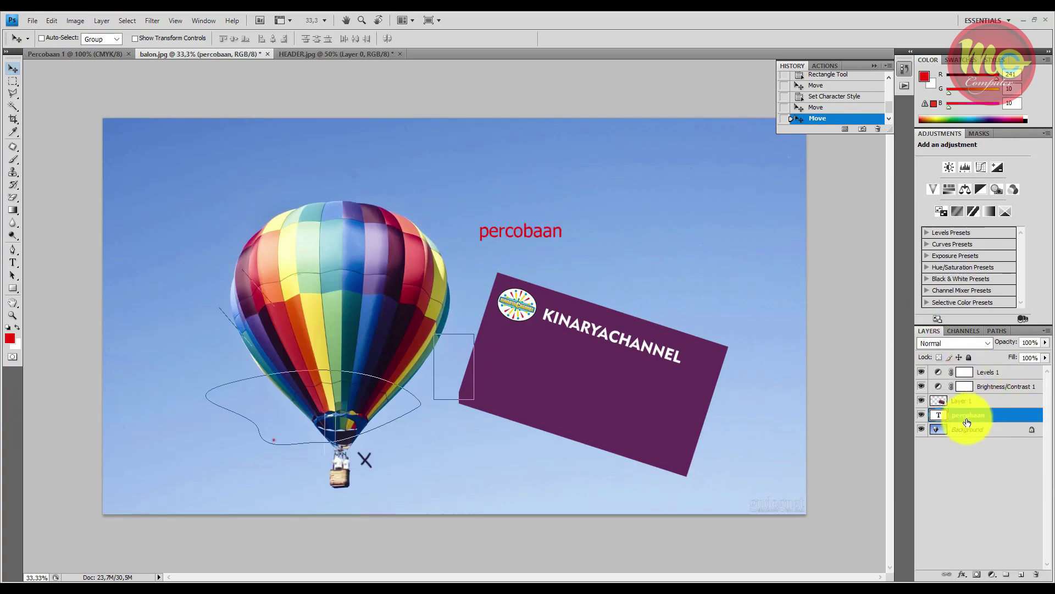
{"action": "left_click_drag", "start_coordinate": [532, 236], "coordinate": [566, 220]}
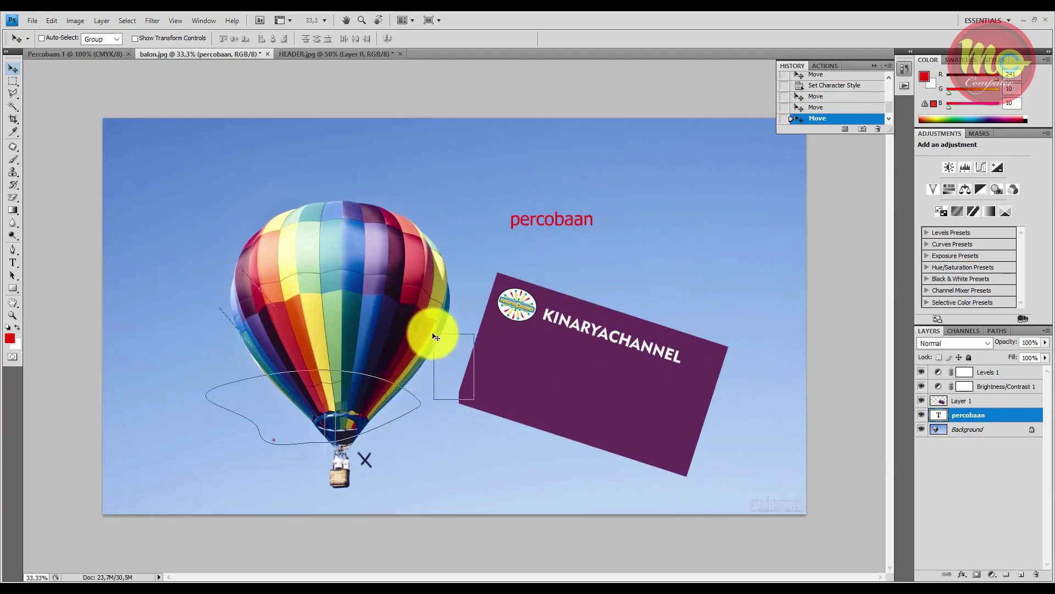
{"action": "left_click_drag", "start_coordinate": [440, 339], "coordinate": [432, 347]}
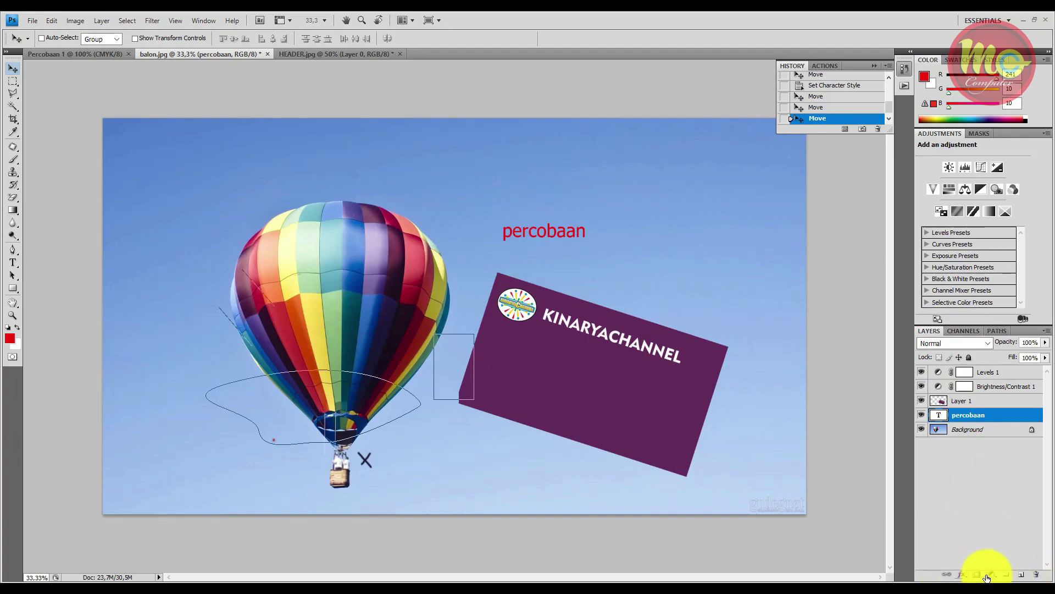
{"action": "left_click", "coordinate": [1021, 576]}
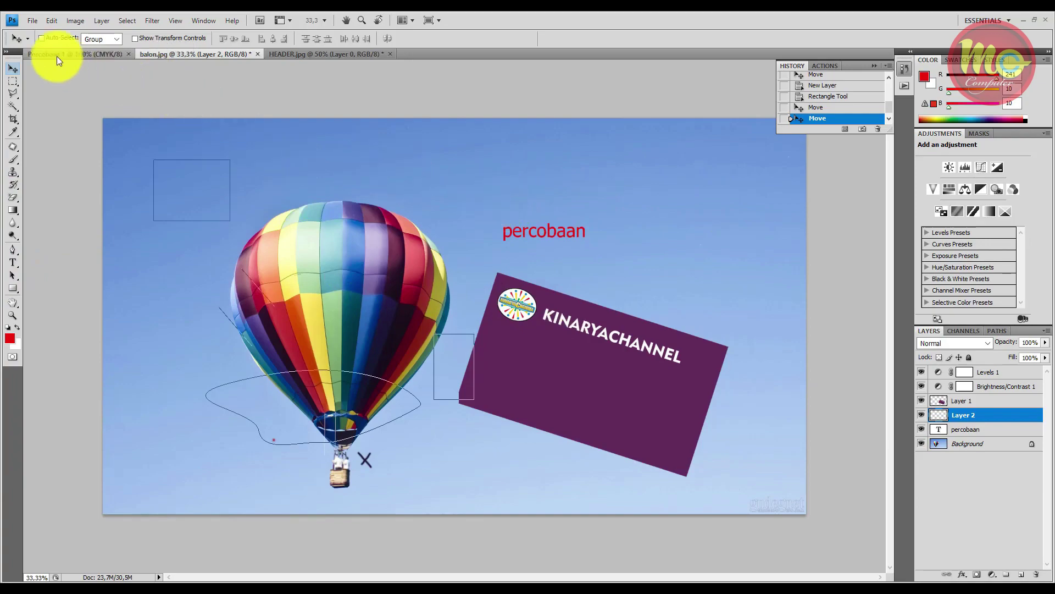
- Open Save As for the balloon image and choose the Photoshop (*.PSD;*.PDD) format
{"action": "left_click", "coordinate": [33, 21]}
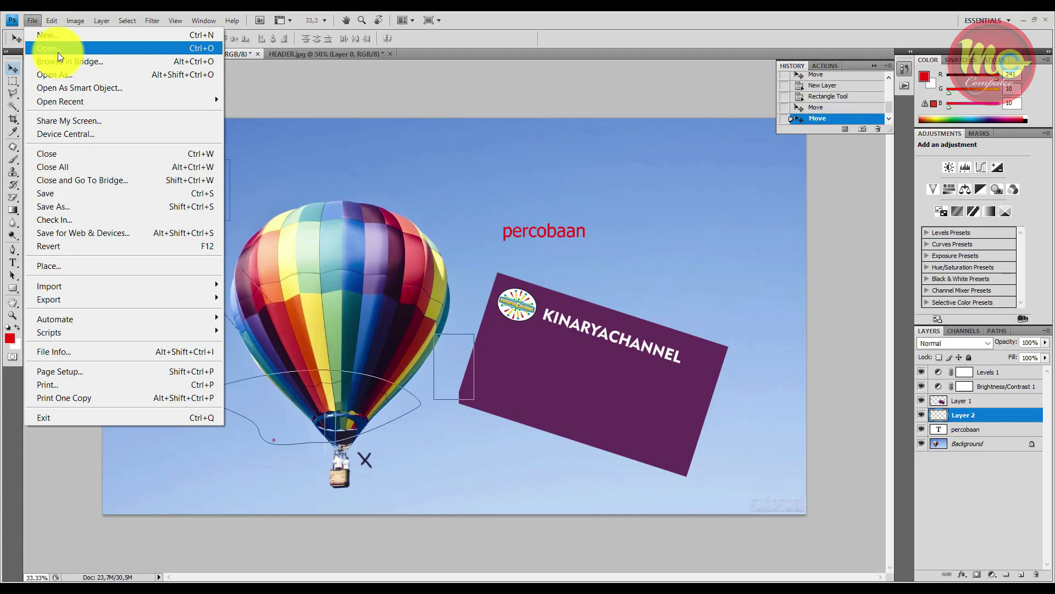
{"action": "left_click", "coordinate": [67, 206]}
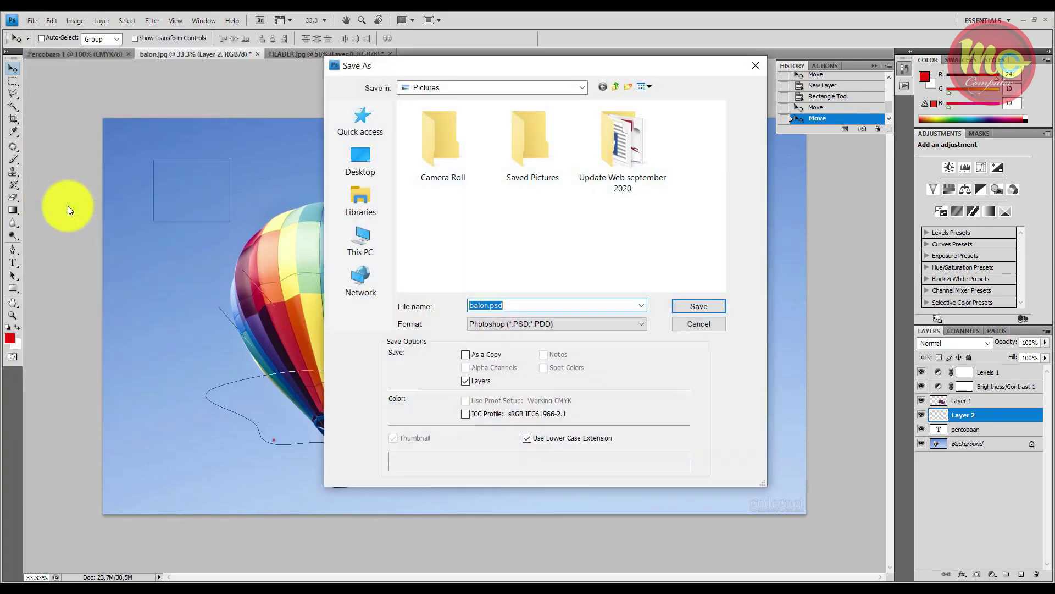
{"action": "left_click", "coordinate": [611, 328]}
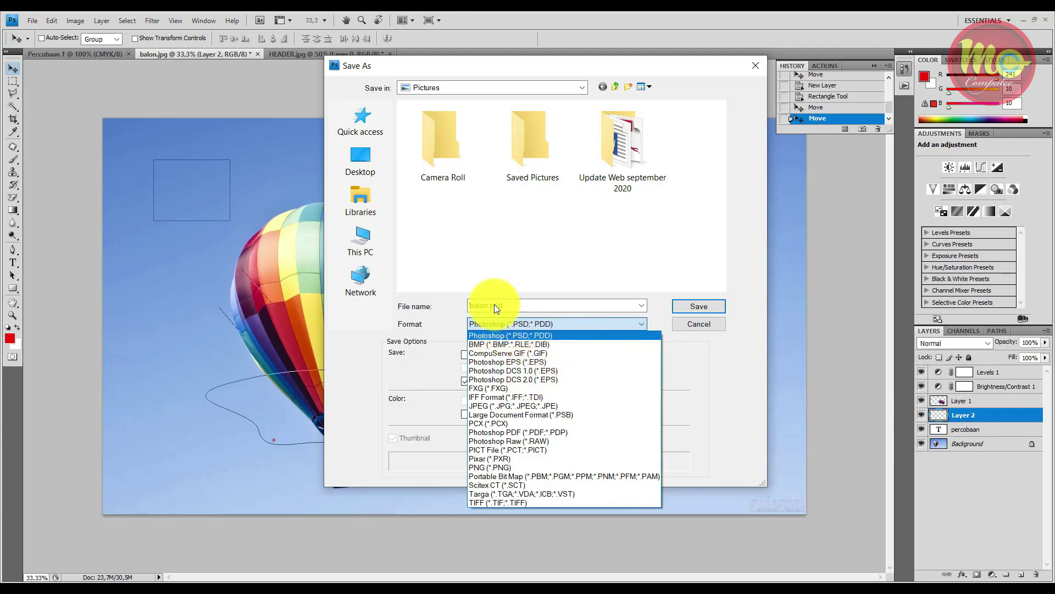
{"action": "left_click", "coordinate": [529, 335]}
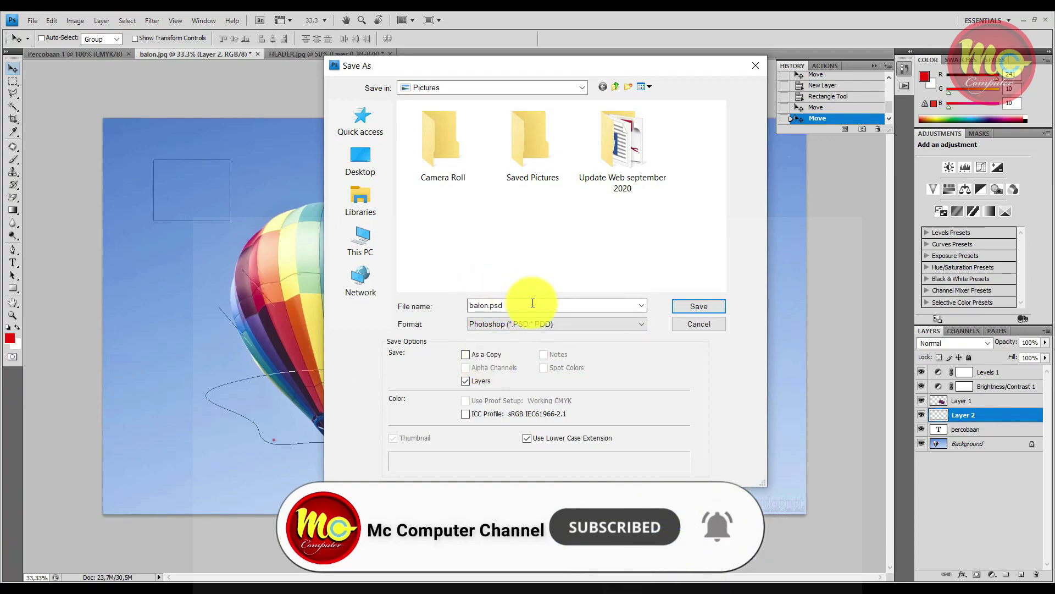
- Switch the save format to PNG and look through the available formats and recent file names
{"action": "left_click", "coordinate": [532, 323]}
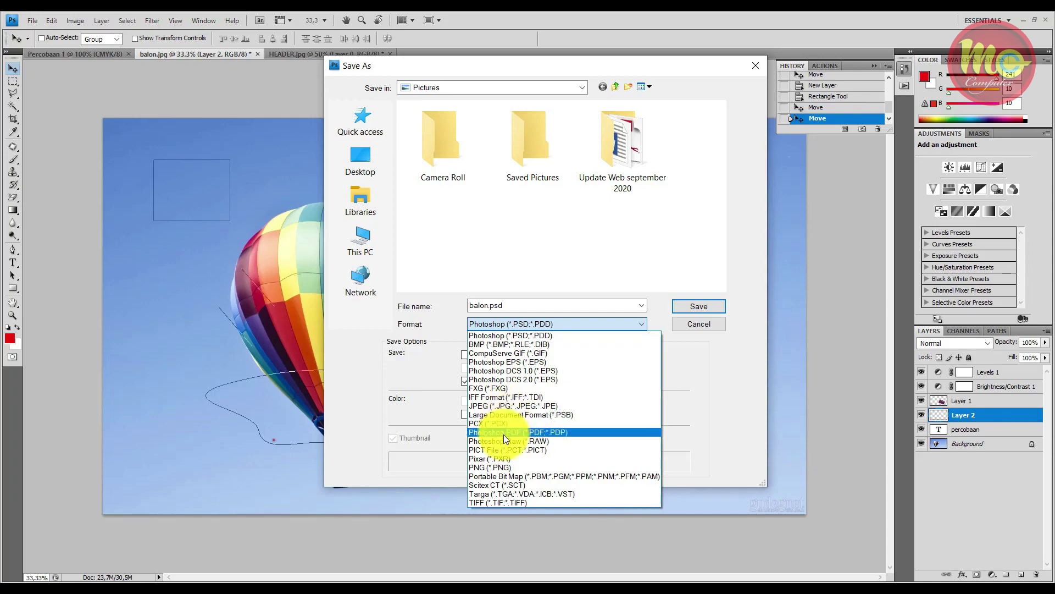
{"action": "left_click", "coordinate": [502, 467]}
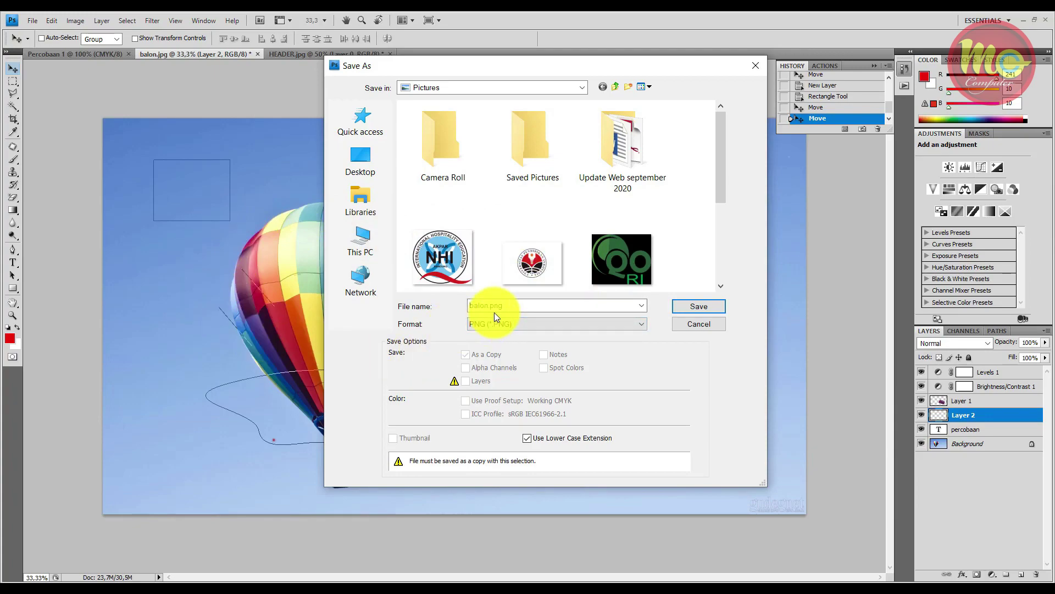
{"action": "left_click", "coordinate": [510, 323]}
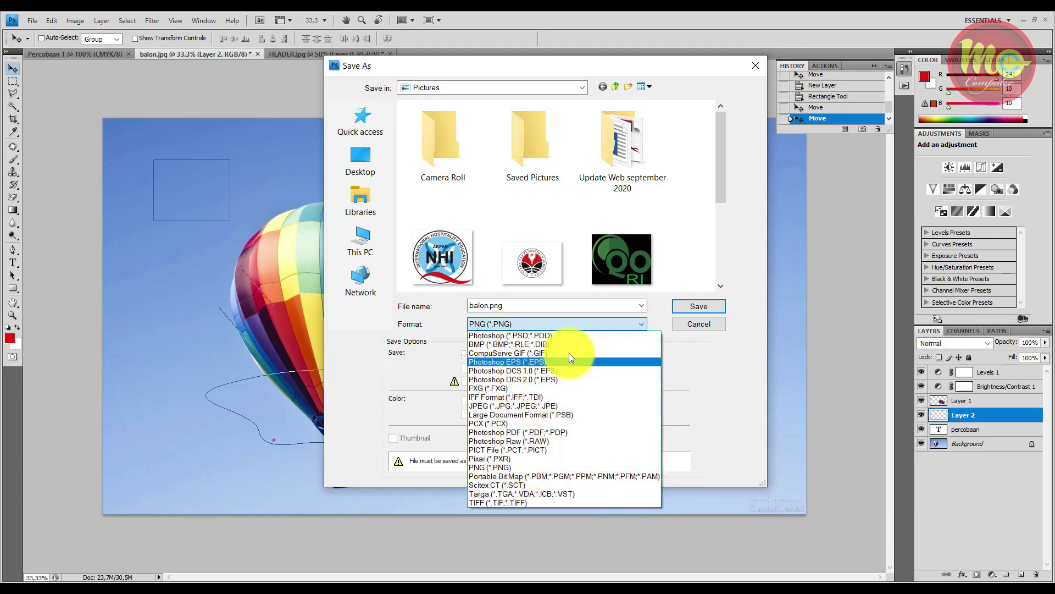
{"action": "left_click", "coordinate": [675, 374]}
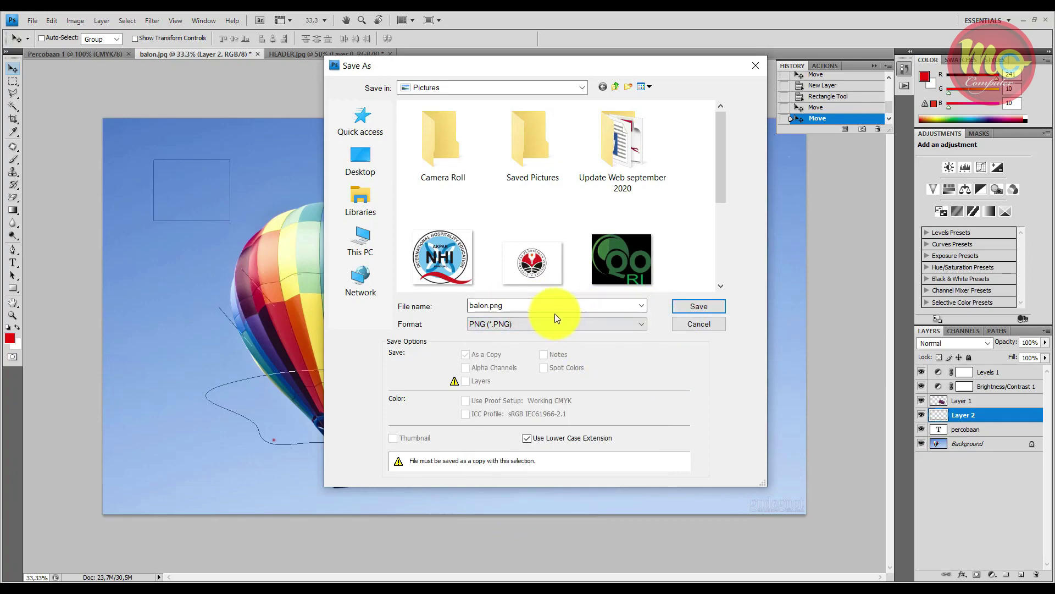
{"action": "left_click", "coordinate": [641, 306]}
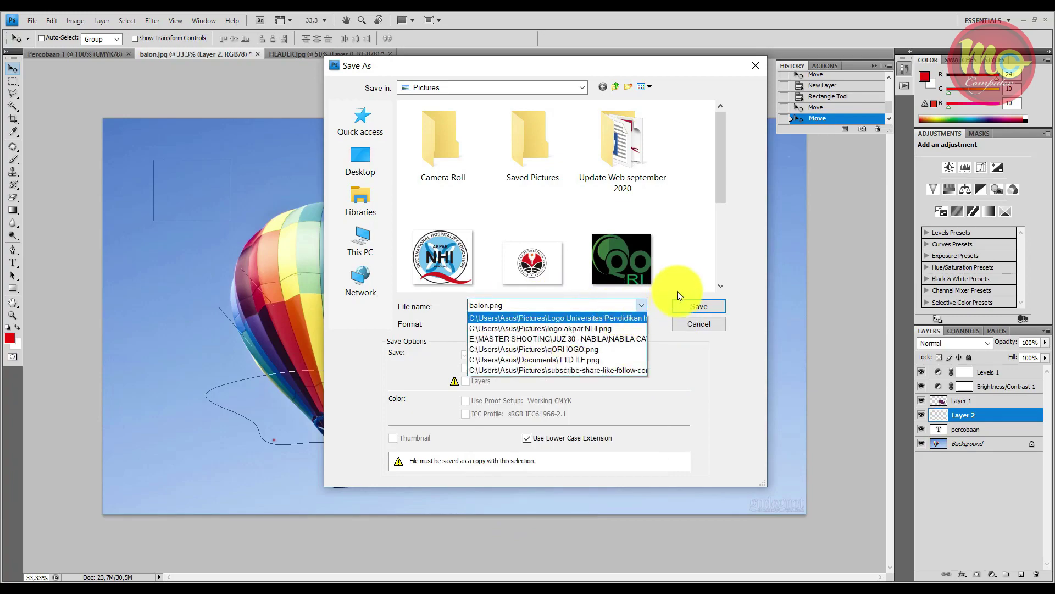
{"action": "left_click", "coordinate": [641, 306]}
- Switch the save format to JPEG and try to save as balon.jpg, declining to replace the existing file
{"action": "left_click", "coordinate": [544, 323]}
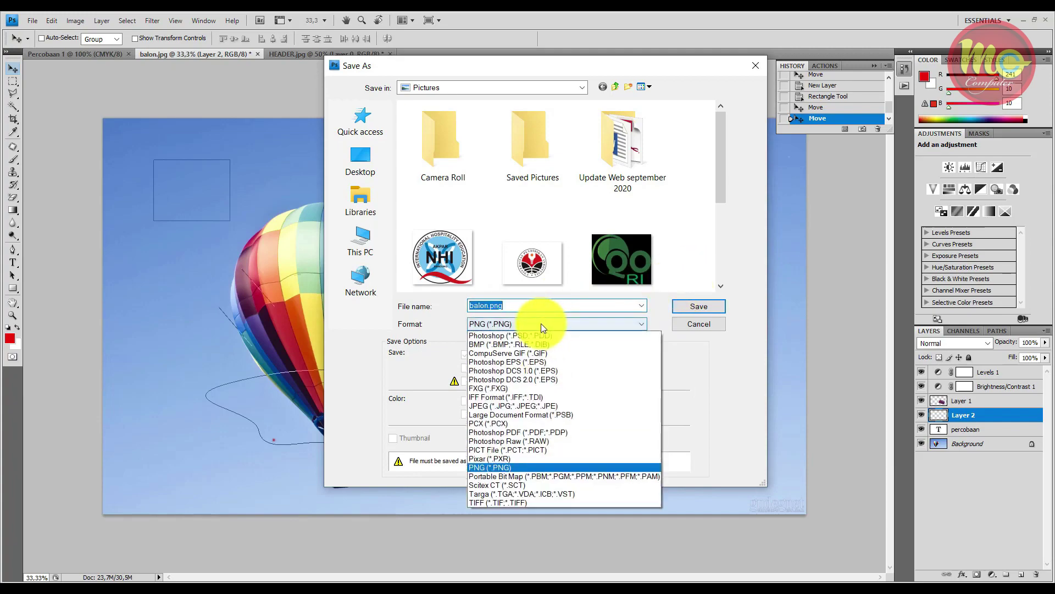
{"action": "left_click", "coordinate": [503, 406]}
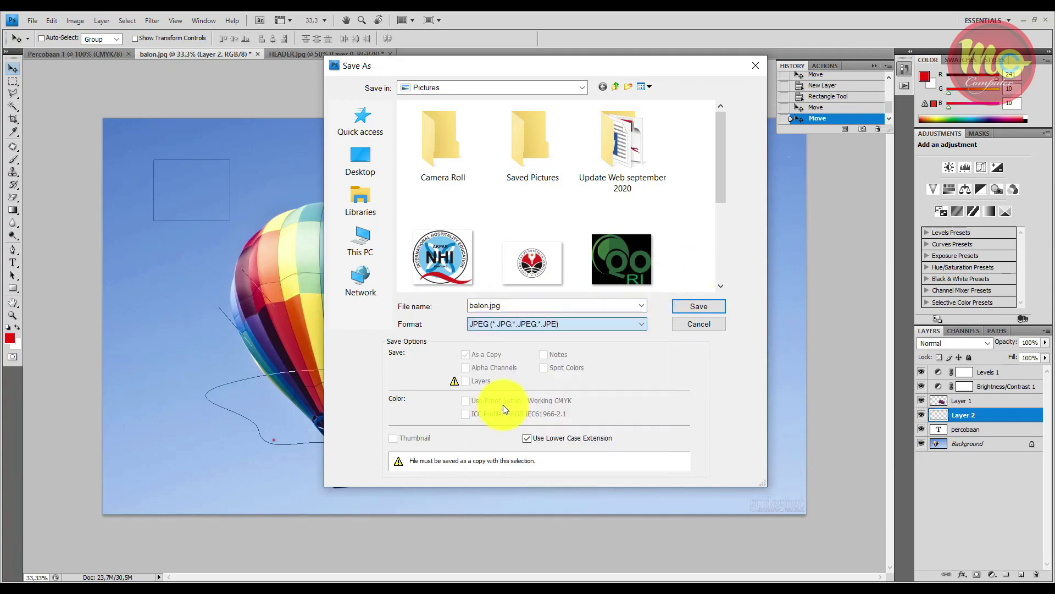
{"action": "left_click", "coordinate": [706, 306]}
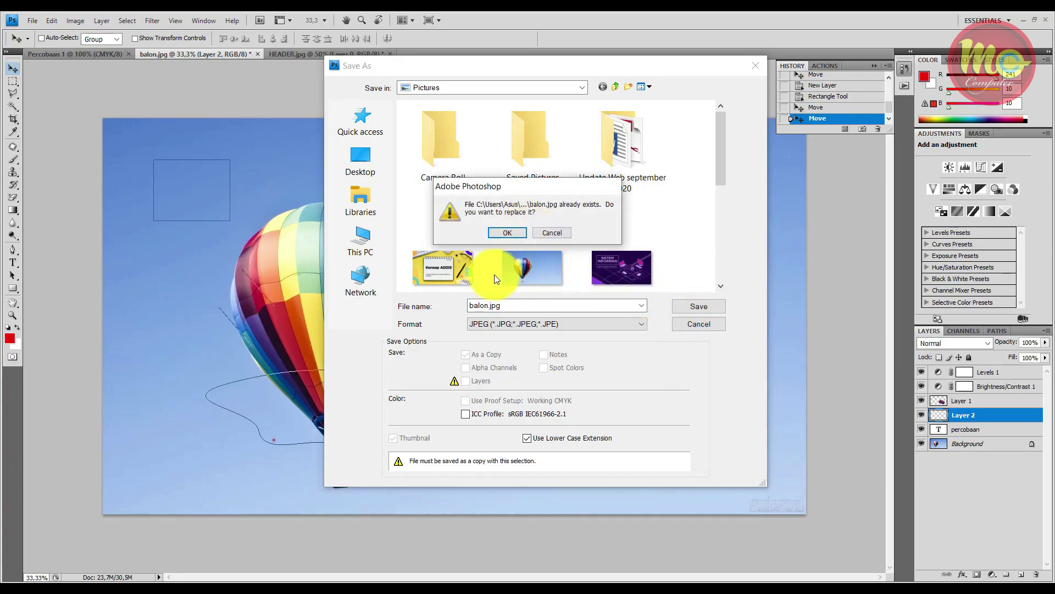
{"action": "left_click", "coordinate": [552, 233]}
- Name the JPEG copy perc and save it with quality 12 (Maximum) and the Baseline ("Standard") format option
{"action": "double_click", "coordinate": [511, 304]}
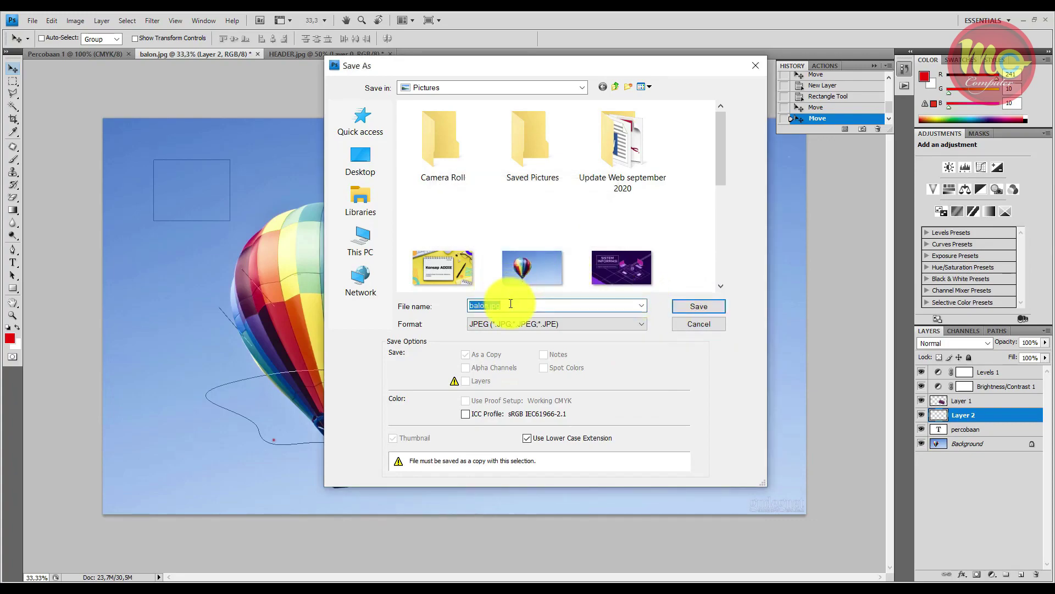
{"action": "type", "text": "perc"}
{"action": "left_click", "coordinate": [711, 308]}
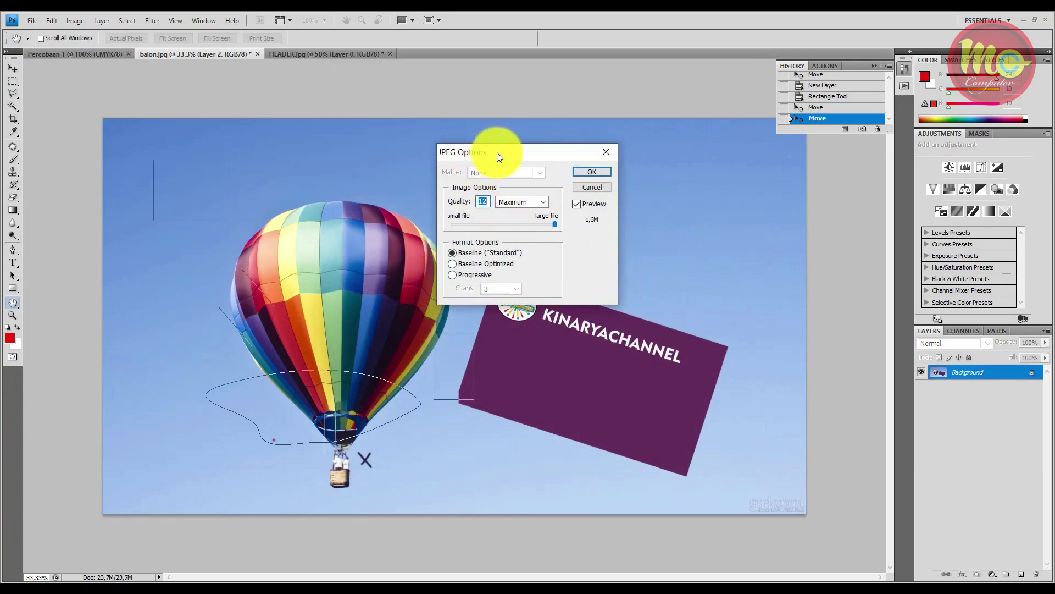
{"action": "left_click_drag", "start_coordinate": [497, 153], "coordinate": [468, 164]}
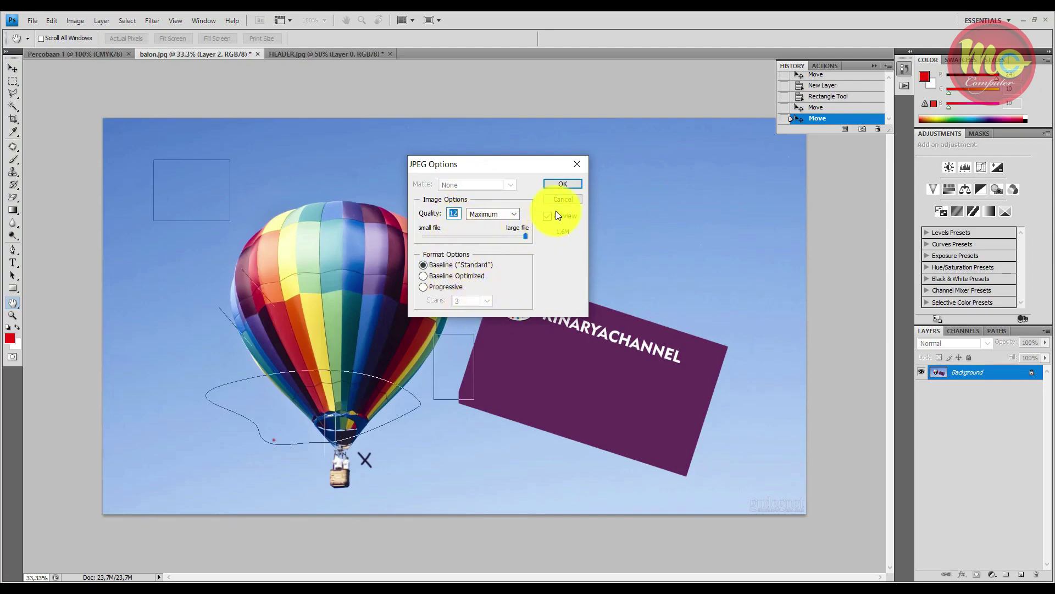
{"action": "left_click", "coordinate": [566, 183]}
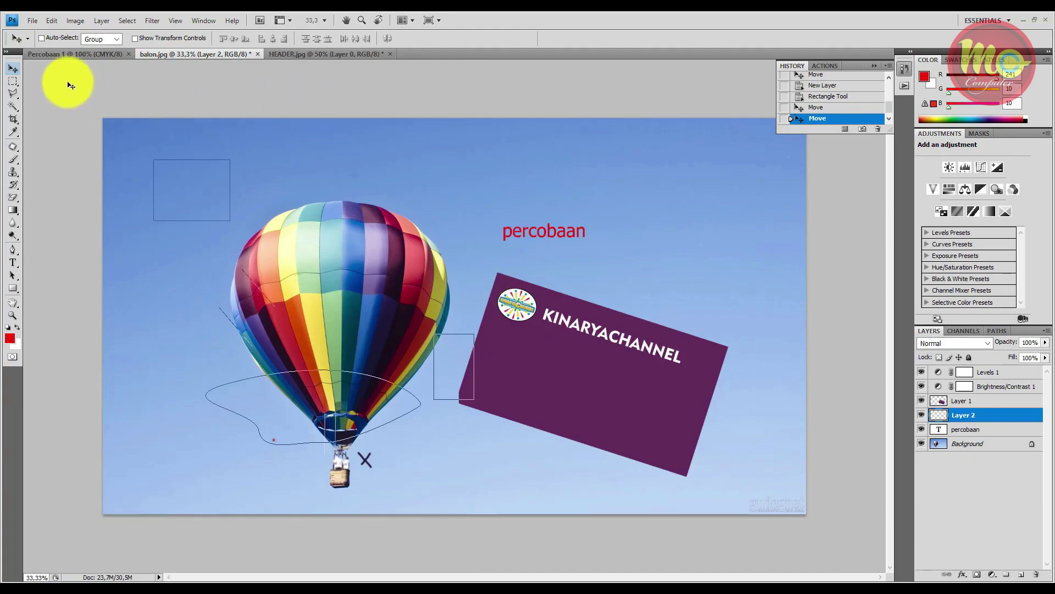
{"action": "left_click", "coordinate": [32, 21]}
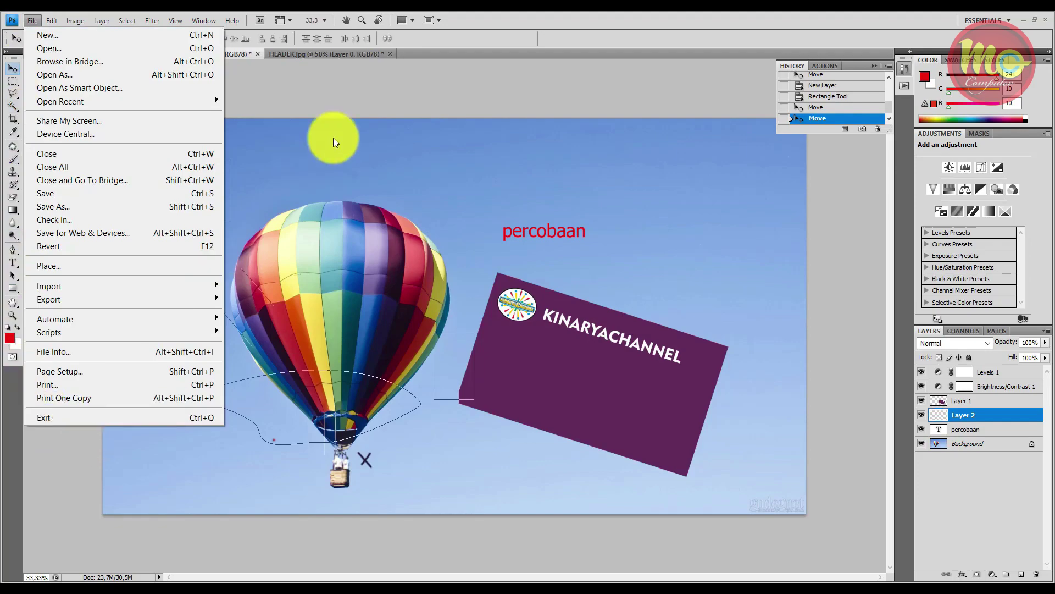
{"action": "left_click", "coordinate": [367, 82]}
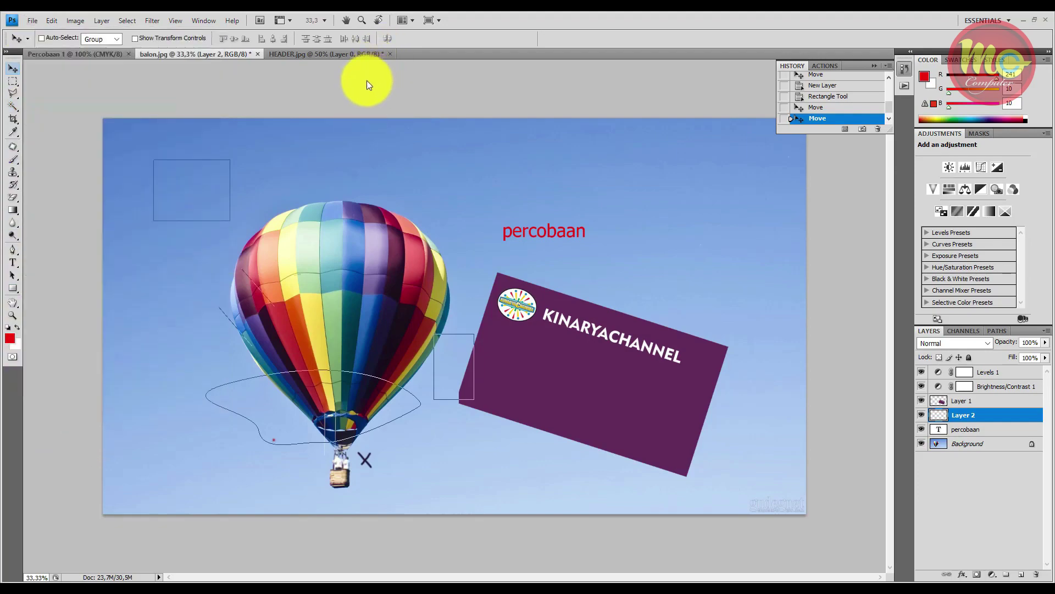